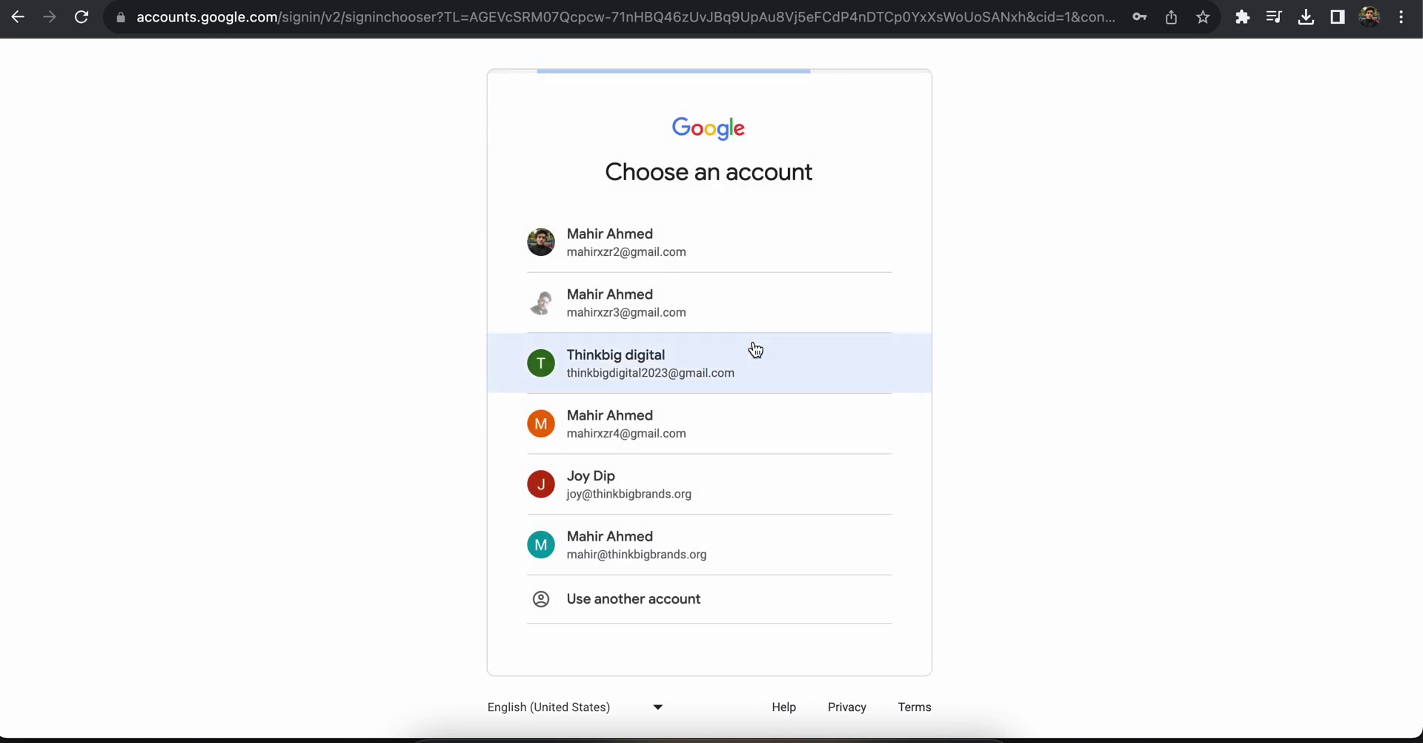
Sign in to the Google Admin console with the last listed thinkbigbrands.org account, entering the account password.
left_click(633, 537)
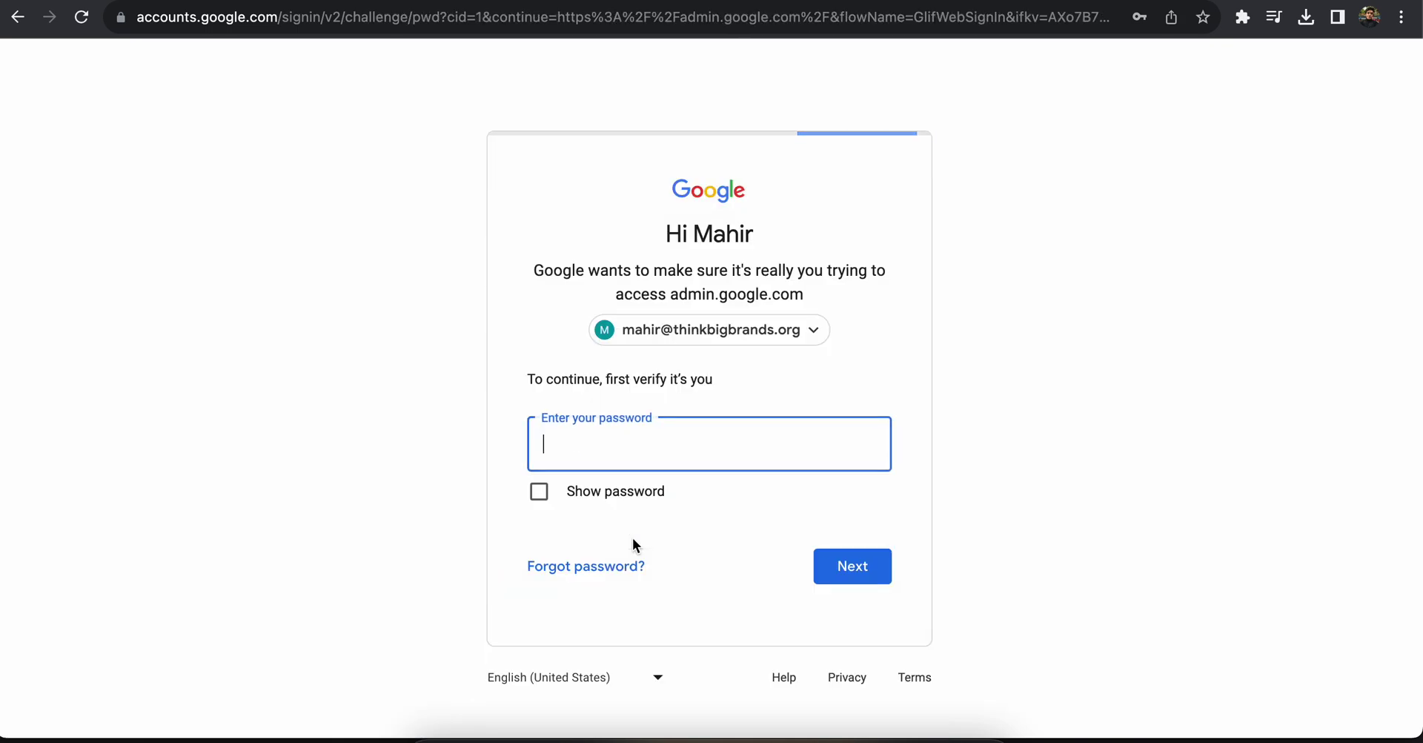
left_click(682, 458)
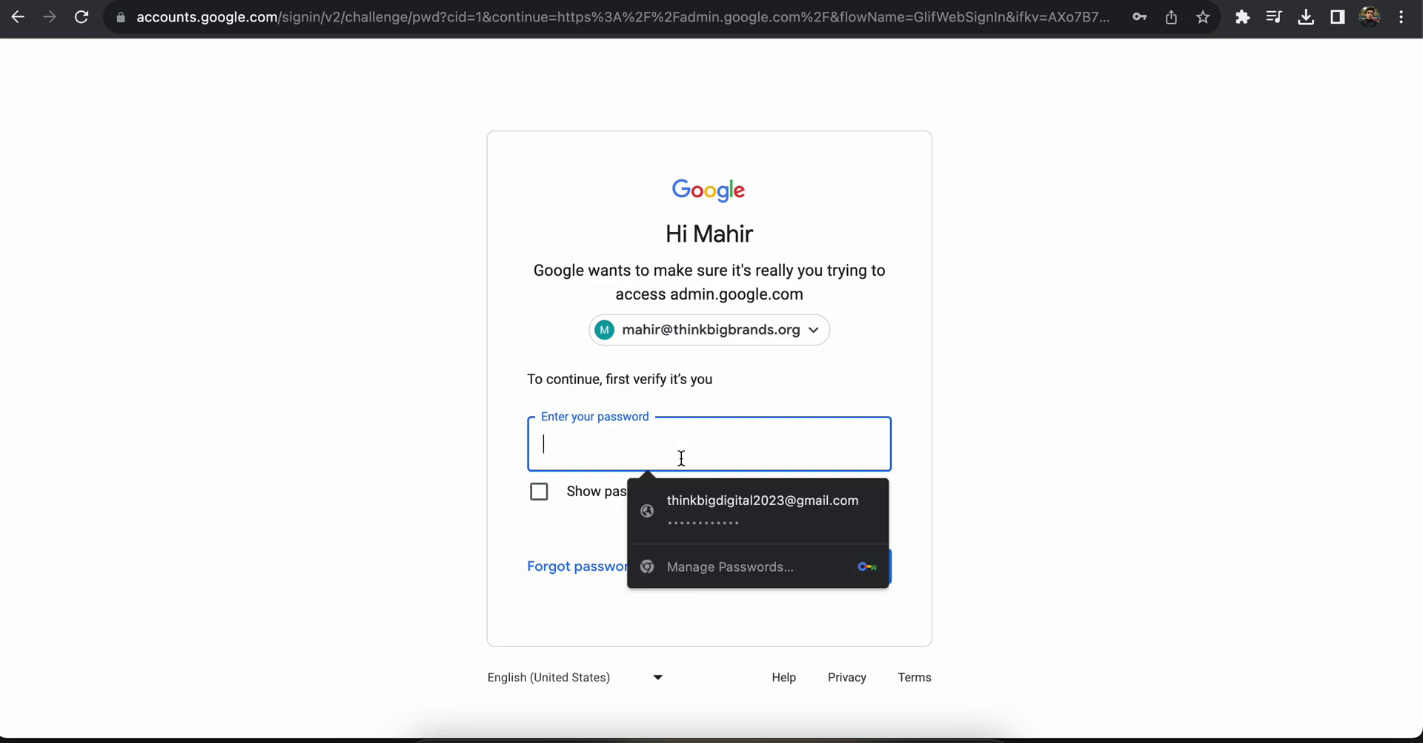
type("**********")
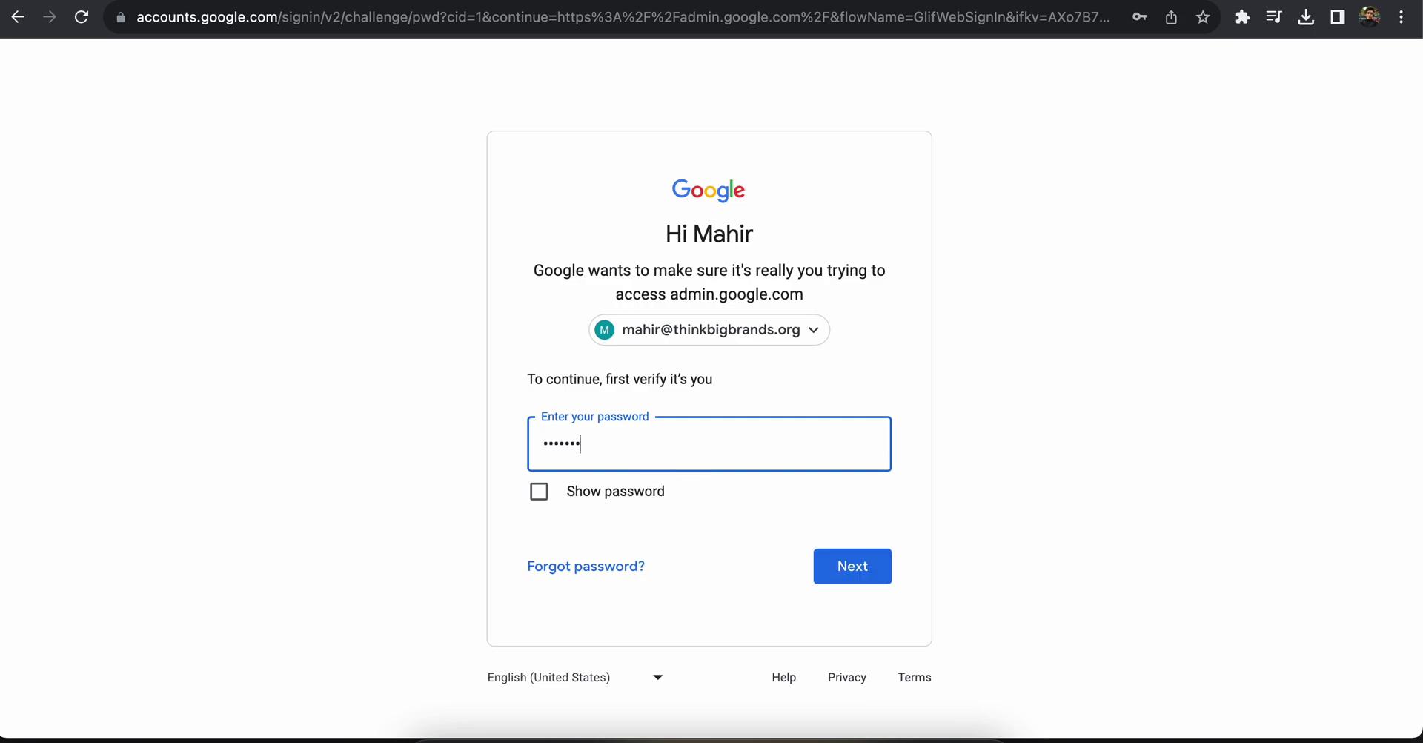
type("**")
left_click(842, 571)
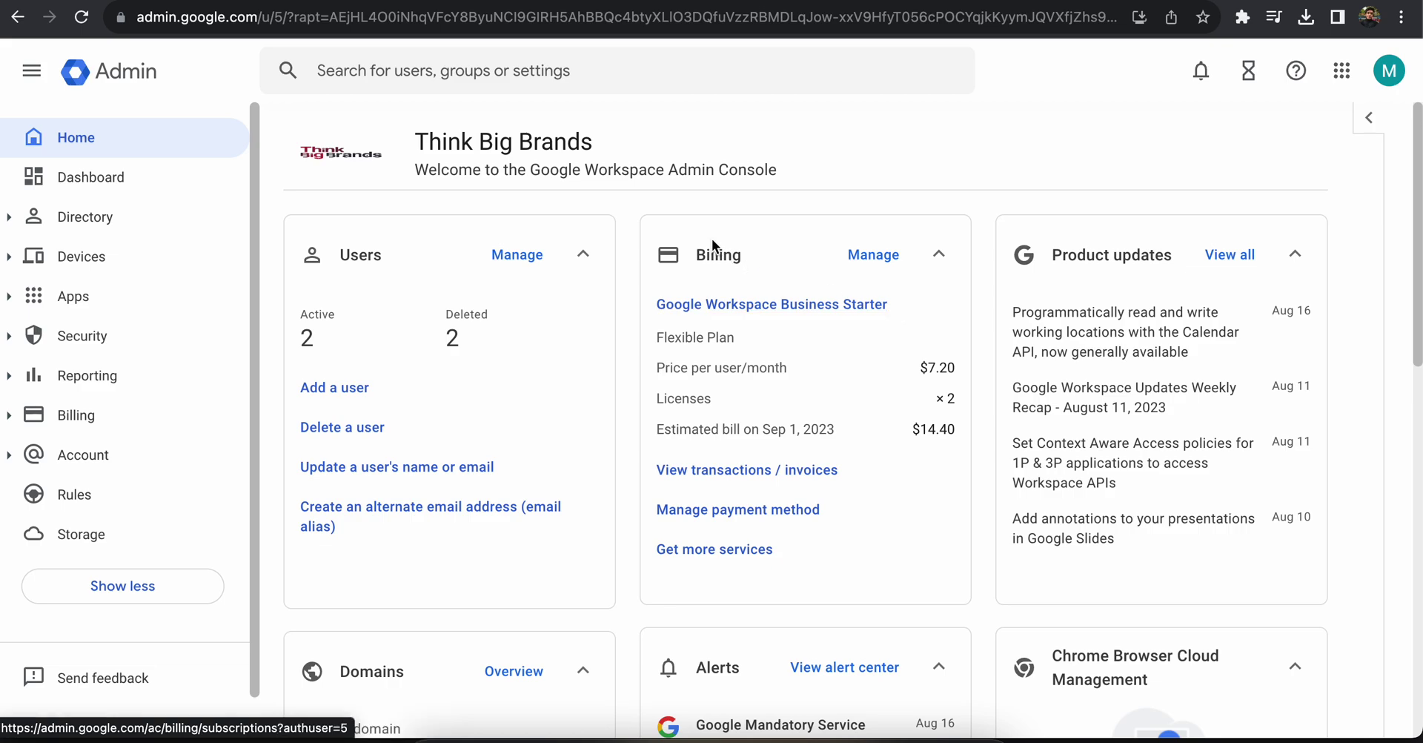
left_click(413, 132)
left_click_drag(413, 132, 730, 172)
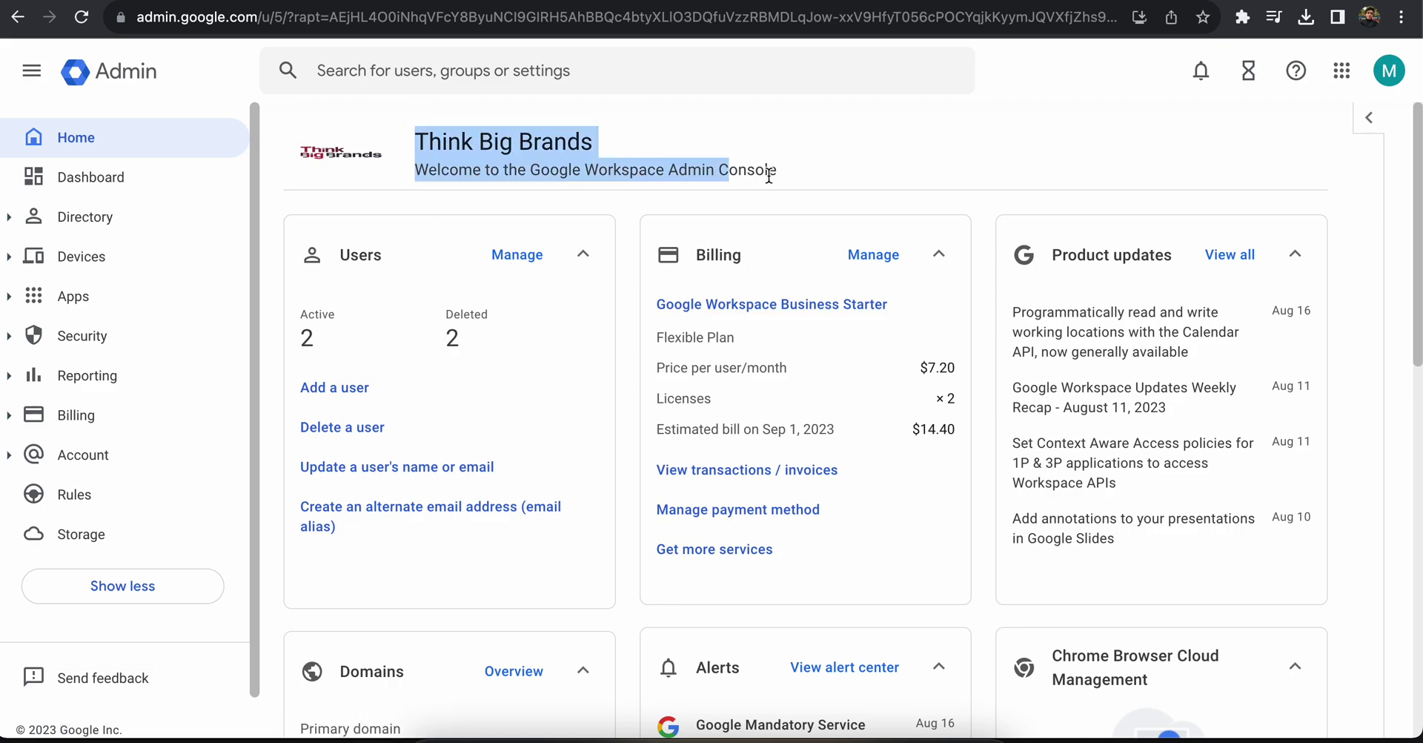
left_click(419, 135)
left_click_drag(413, 134, 899, 149)
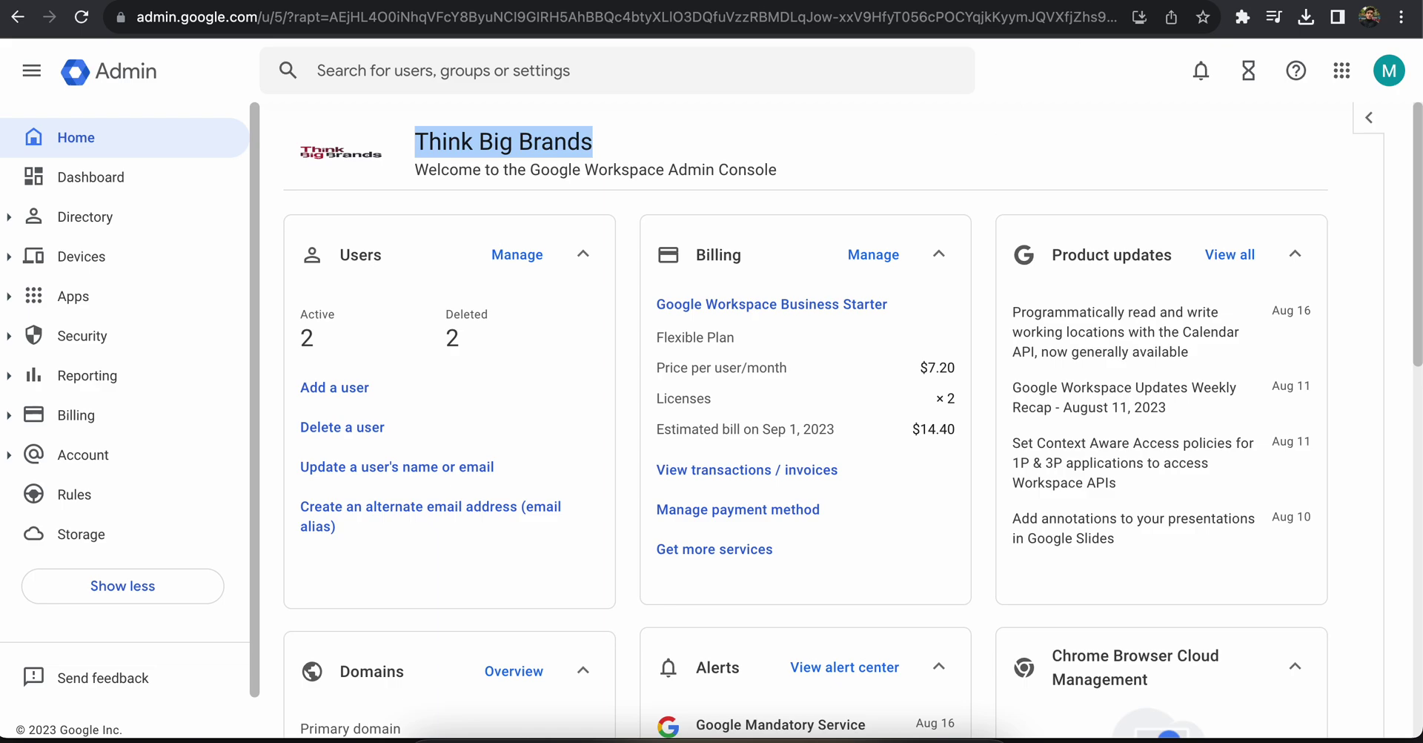
Open the hostmaria.com website in a new browser tab.
key("ctrl+t")
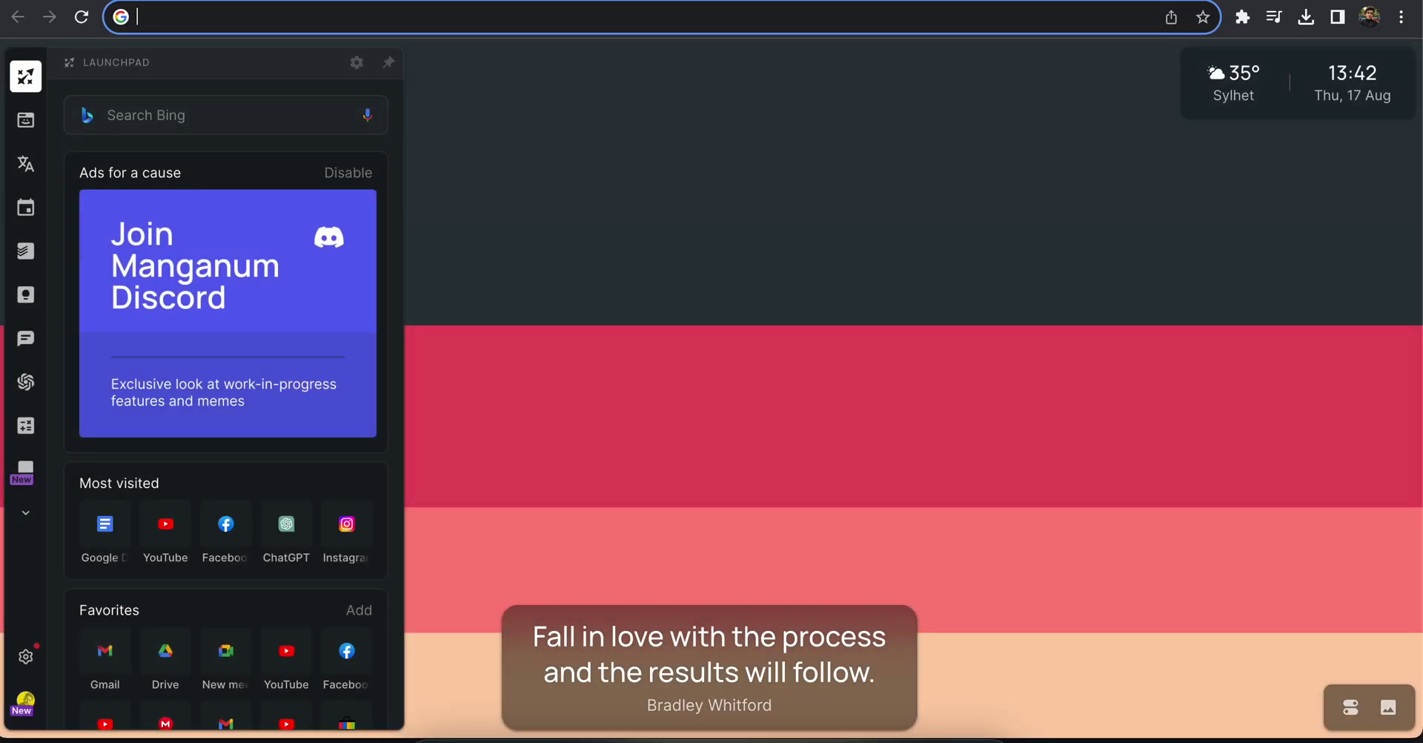
type("my")
key("BackSpace")
key("BackSpace")
key("BackSpace")
type("hostmar")
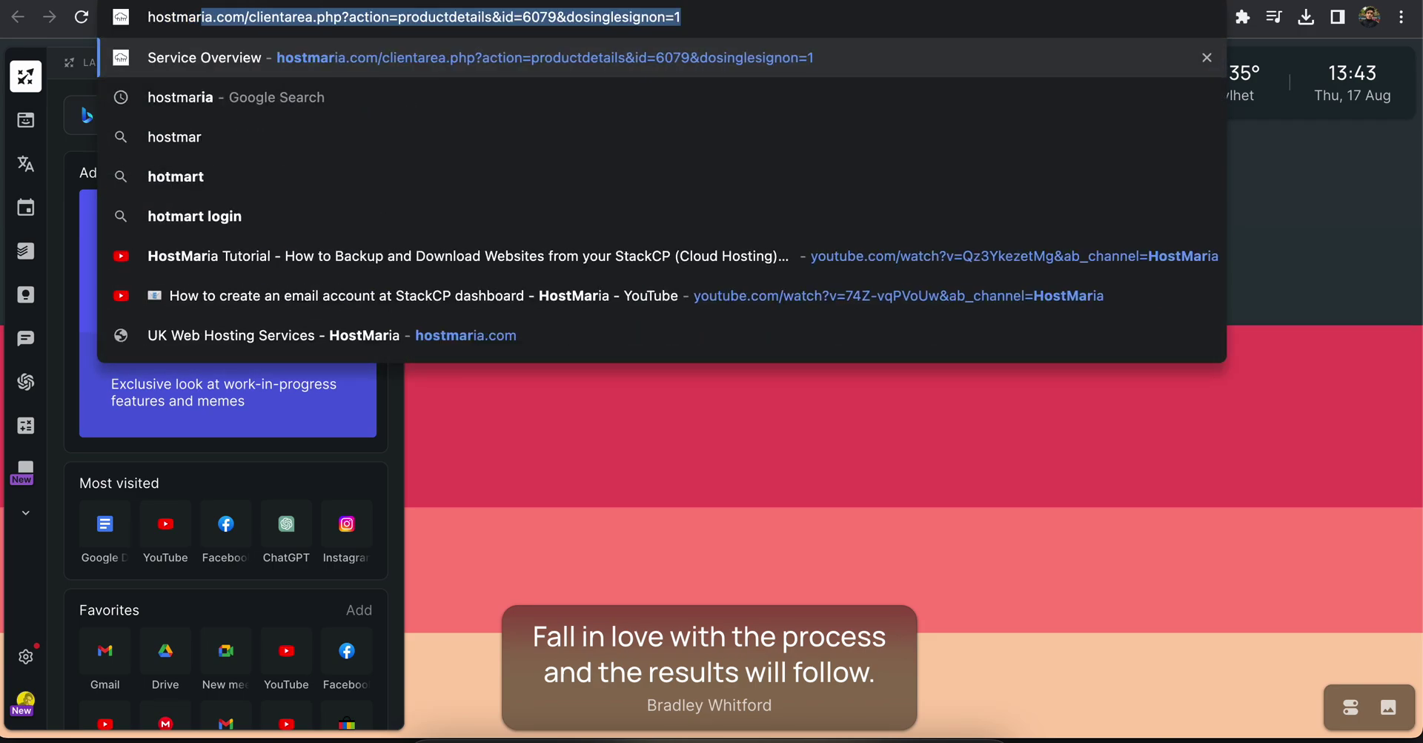
left_click(266, 16)
left_click_drag(253, 16, 748, 24)
key("BackSpace")
key("BackSpace")
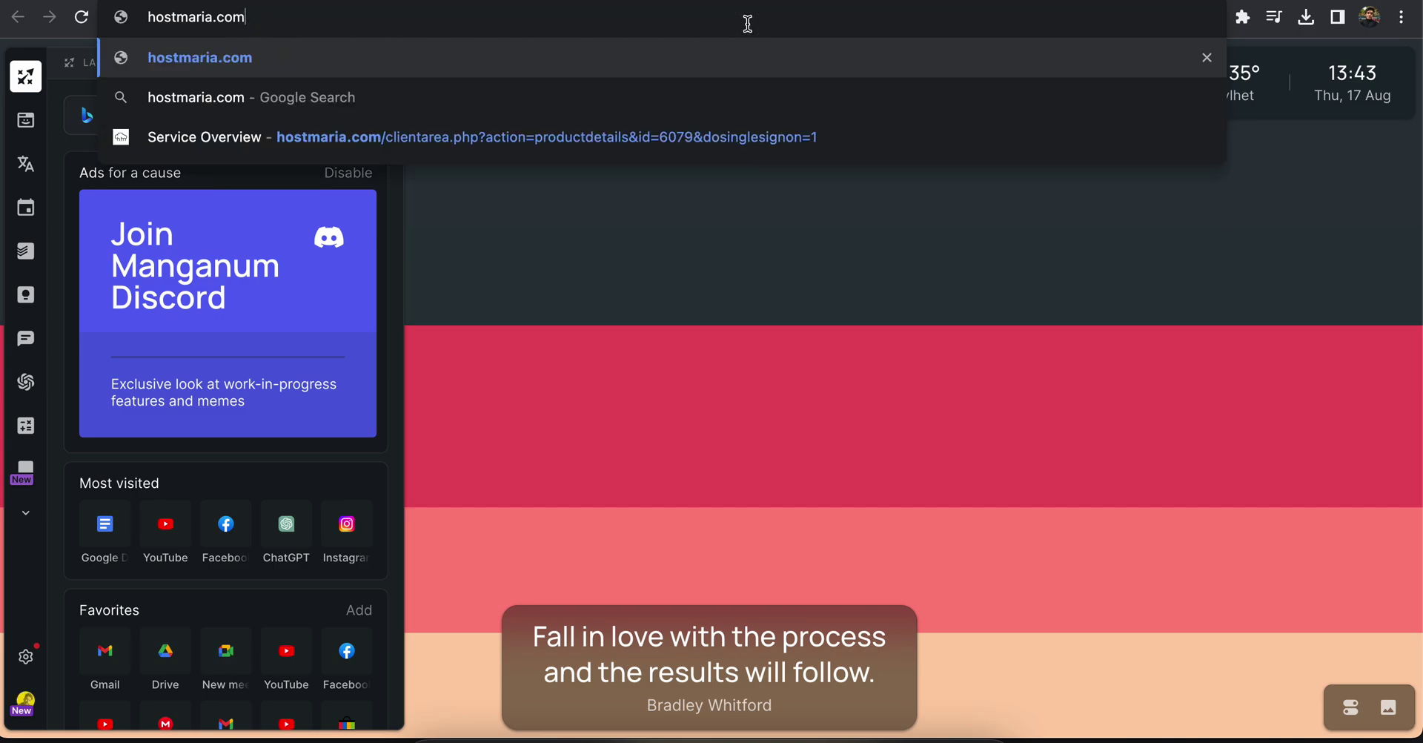
key("Return")
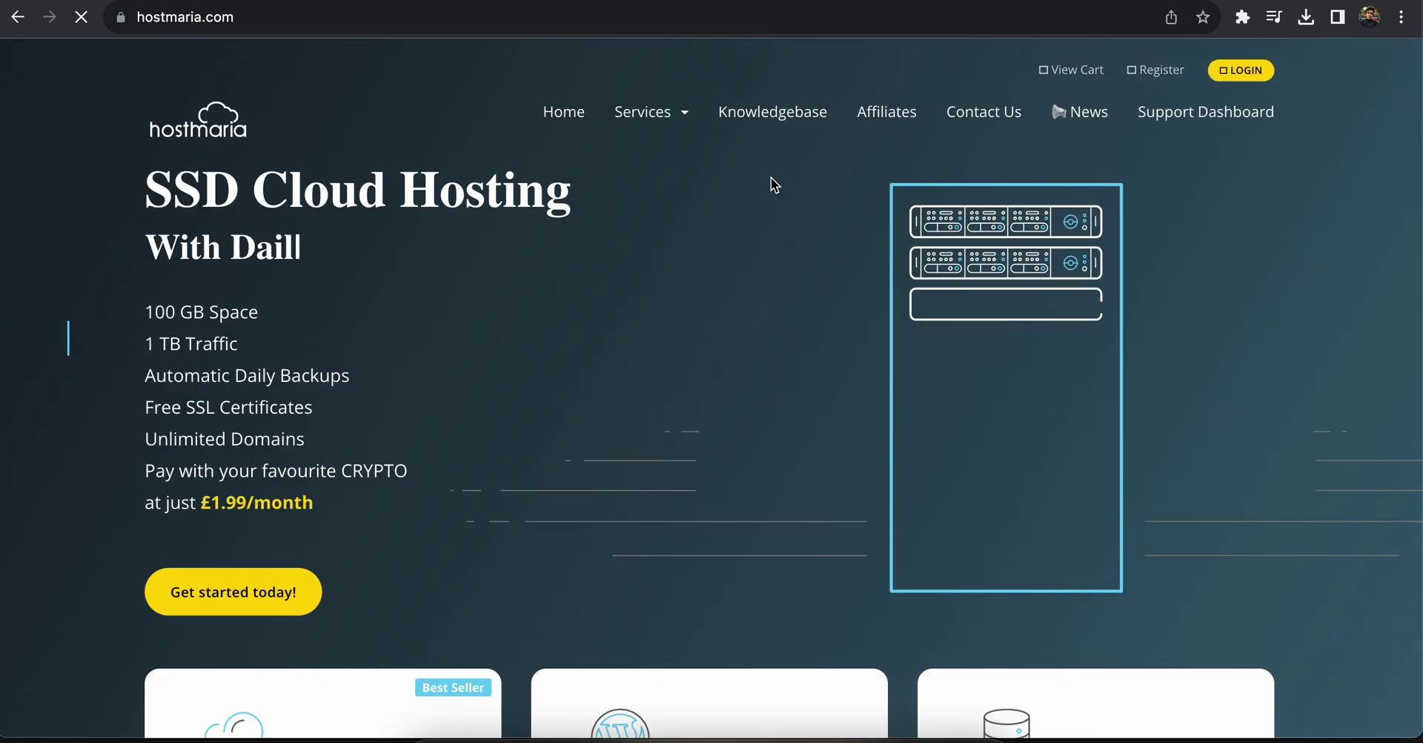
Log in to the HostMaria client area using the saved e-mail address and password.
left_click(1237, 71)
scroll(887, 309, "down", 2)
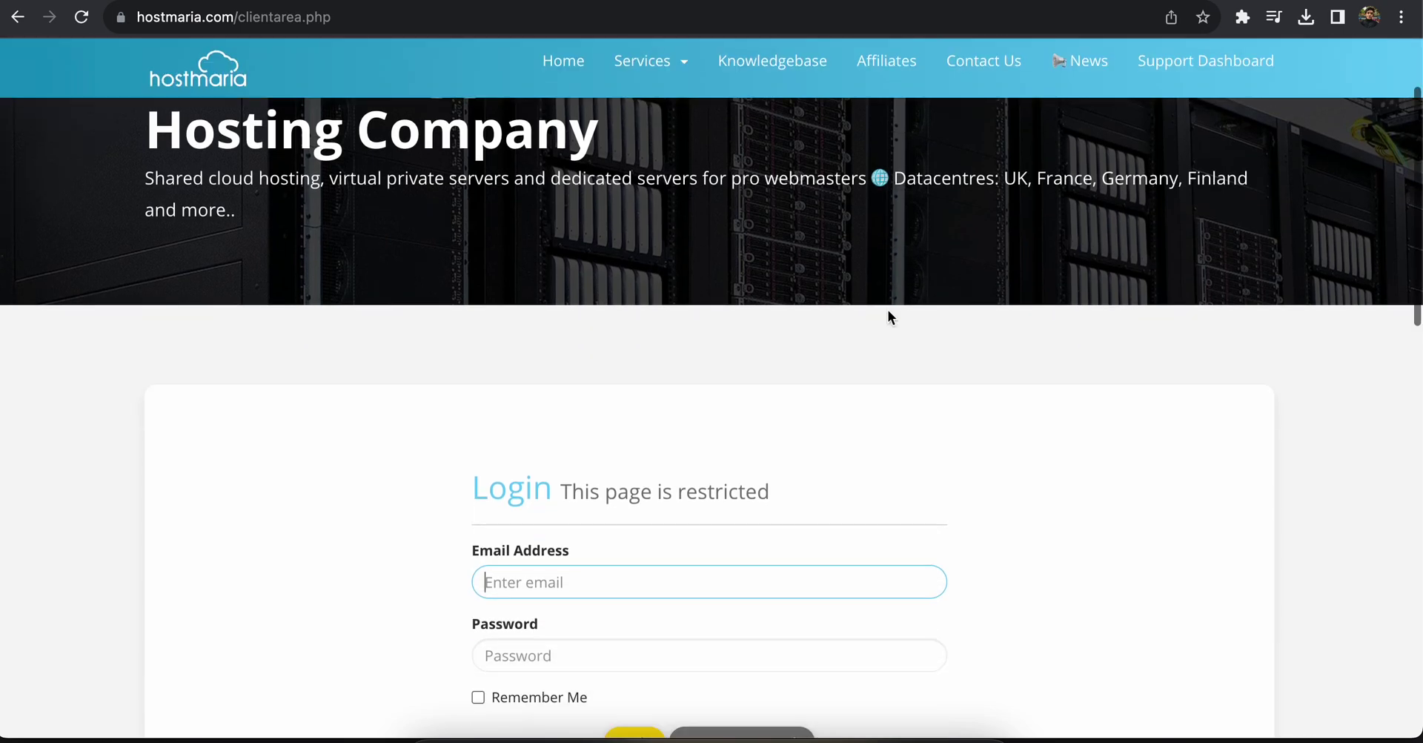
scroll(630, 504, "down", 1)
scroll(629, 504, "down", 1)
left_click(625, 502)
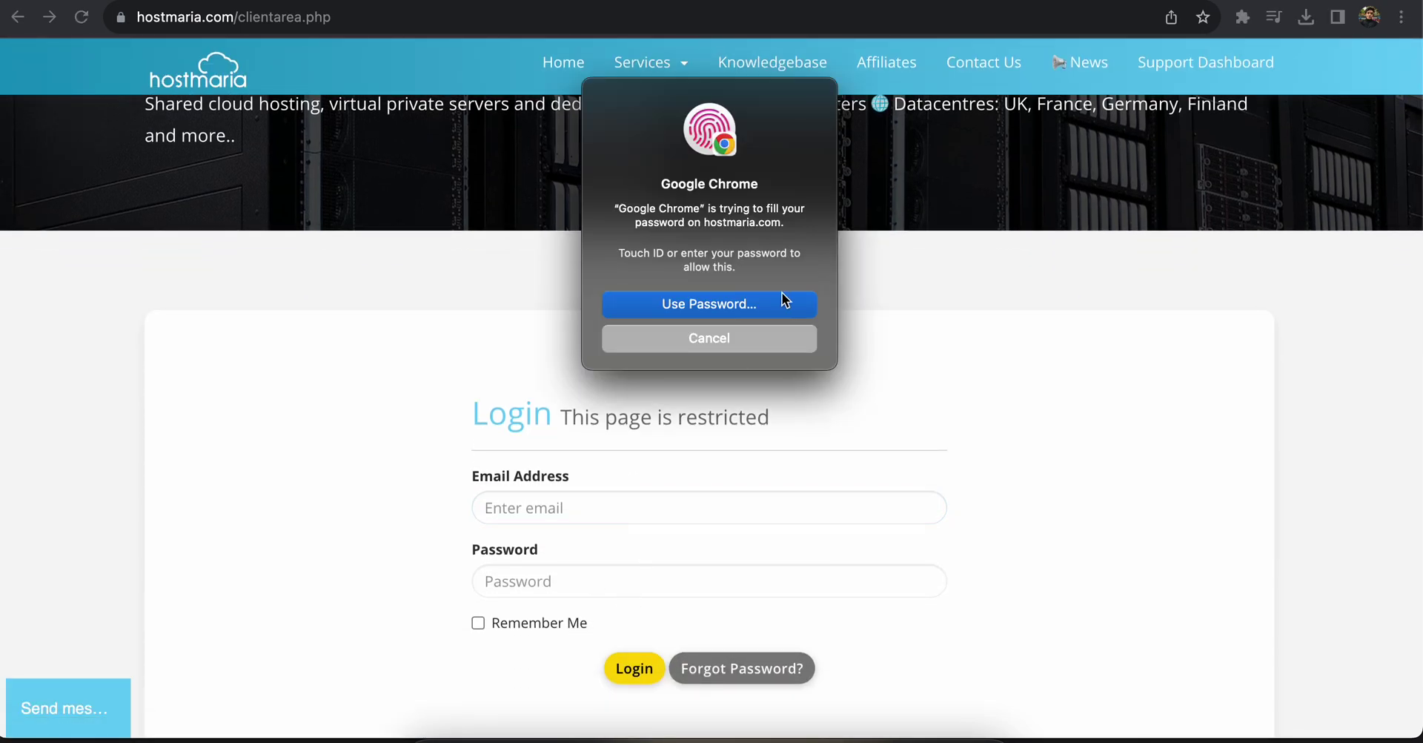
left_click(634, 670)
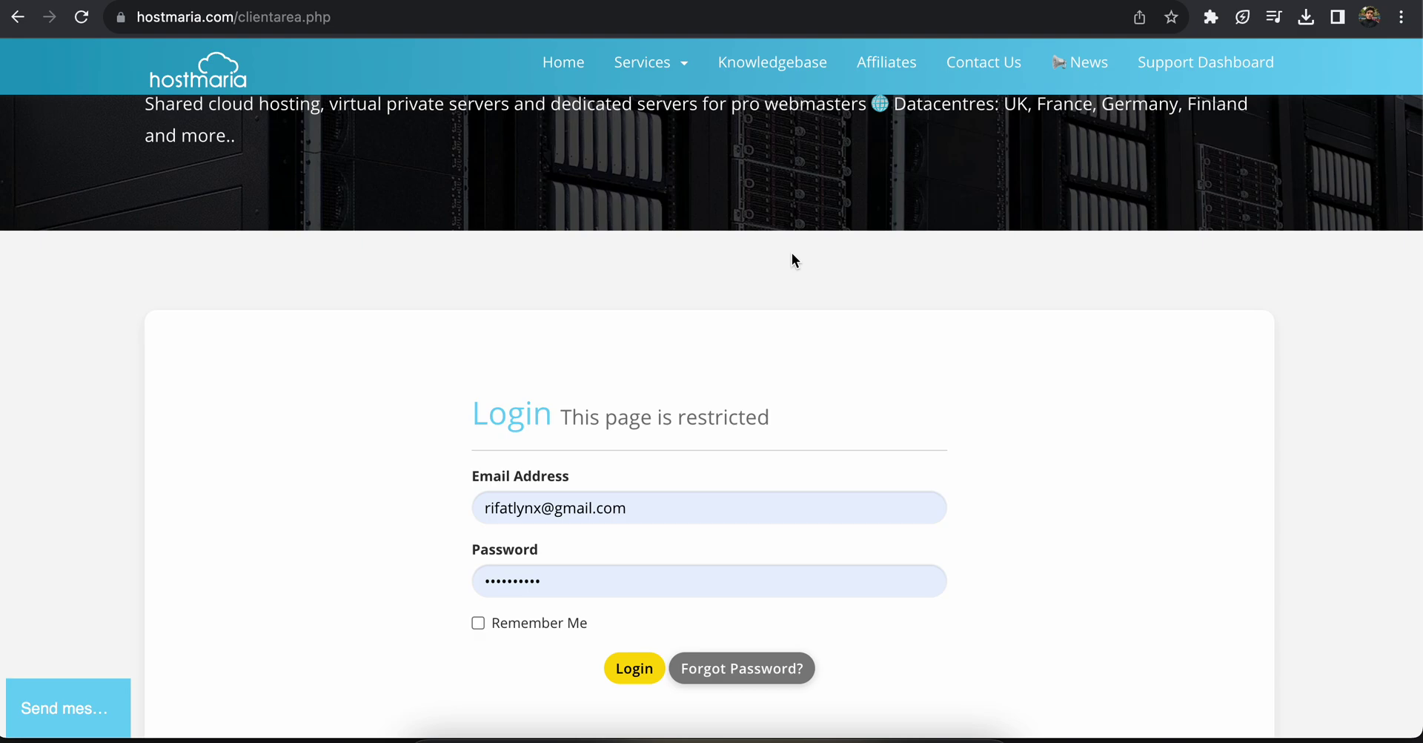
scroll(818, 349, "down", 2)
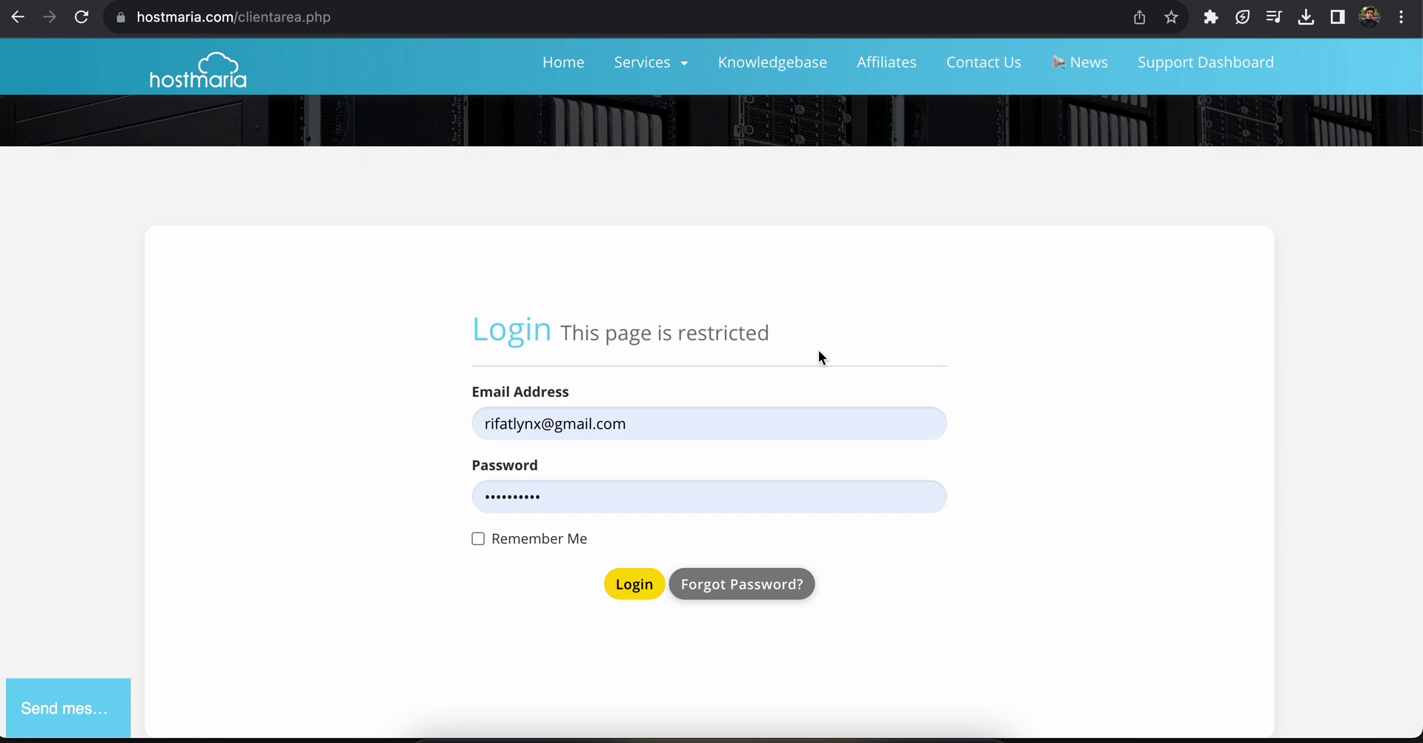
left_click(643, 583)
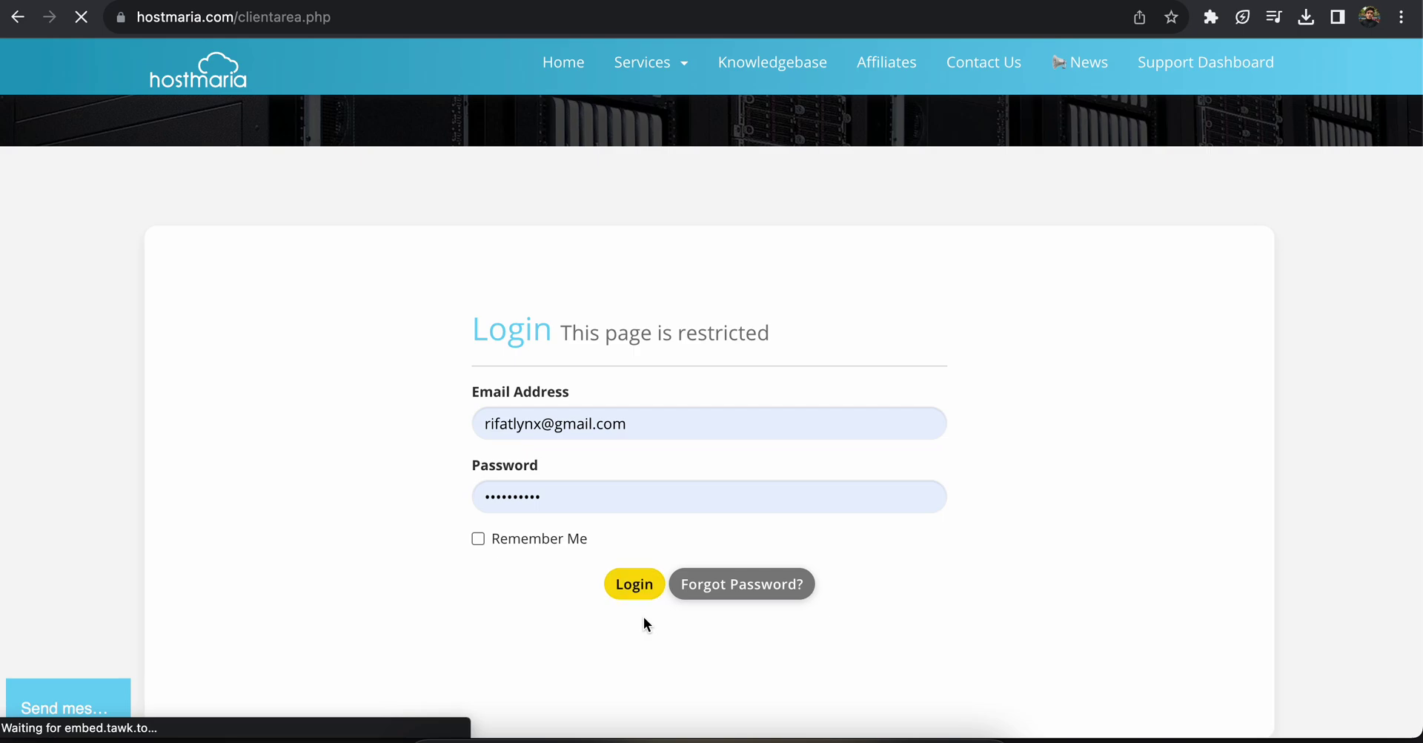
Open the product details of the Business Plan - SSD Cloud (Self-Managed) service from the client area's services list.
scroll(669, 473, "down", 10)
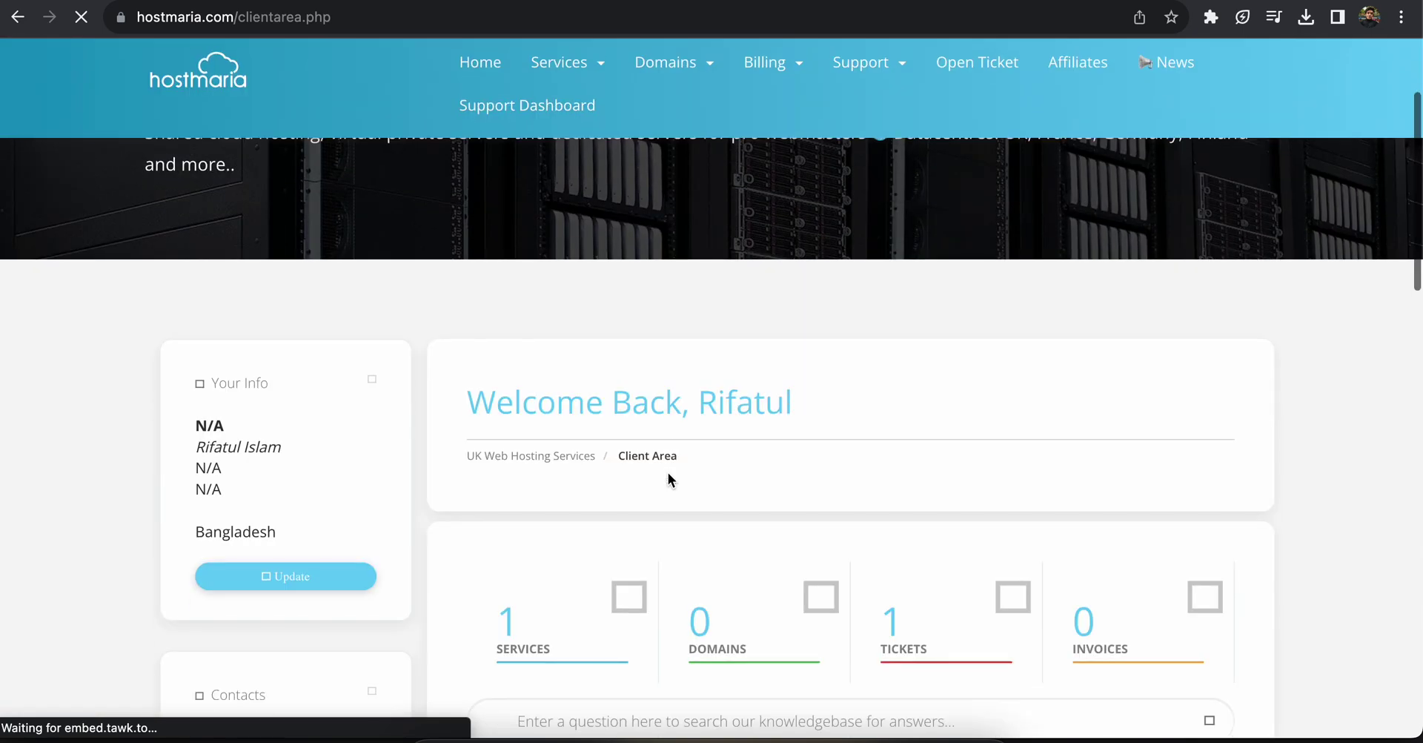
scroll(669, 473, "down", 5)
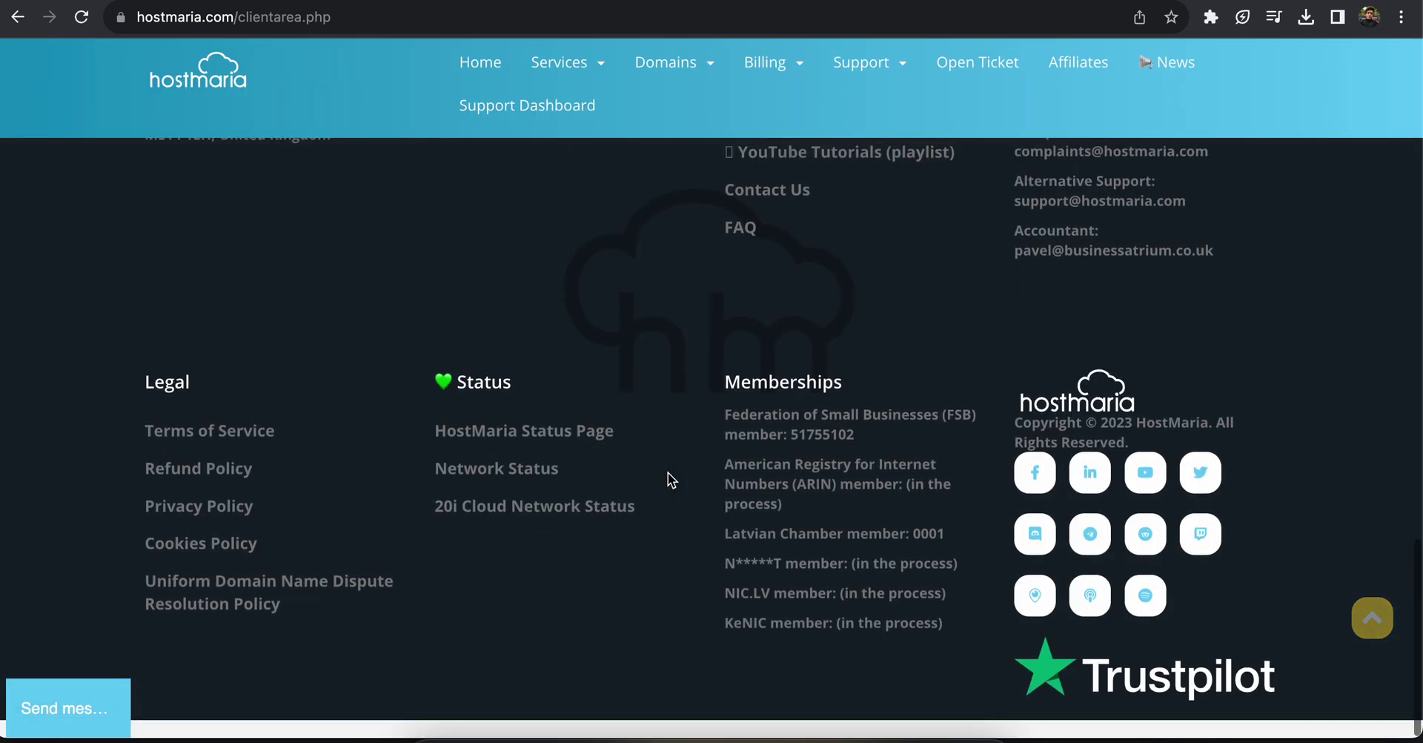
scroll(669, 473, "up", 15)
scroll(669, 473, "down", 2)
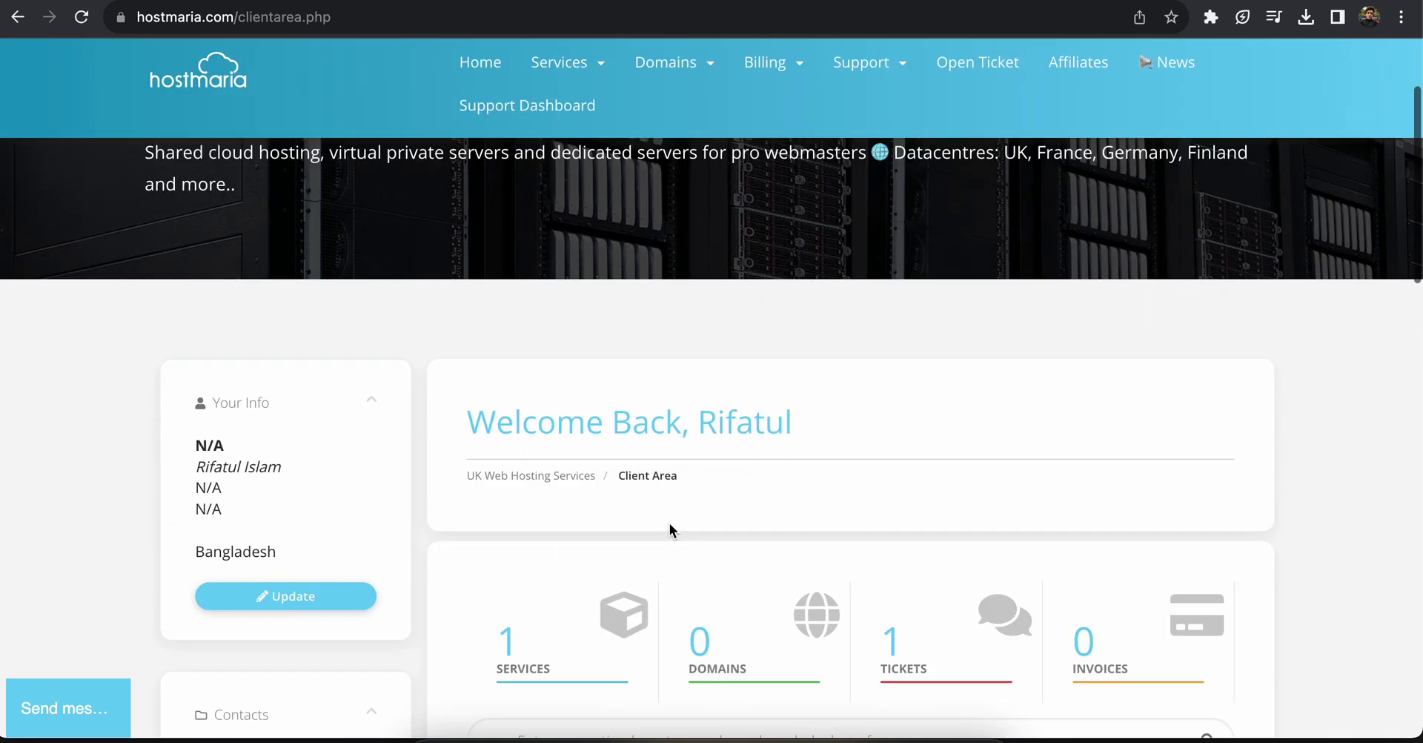
left_click(522, 672)
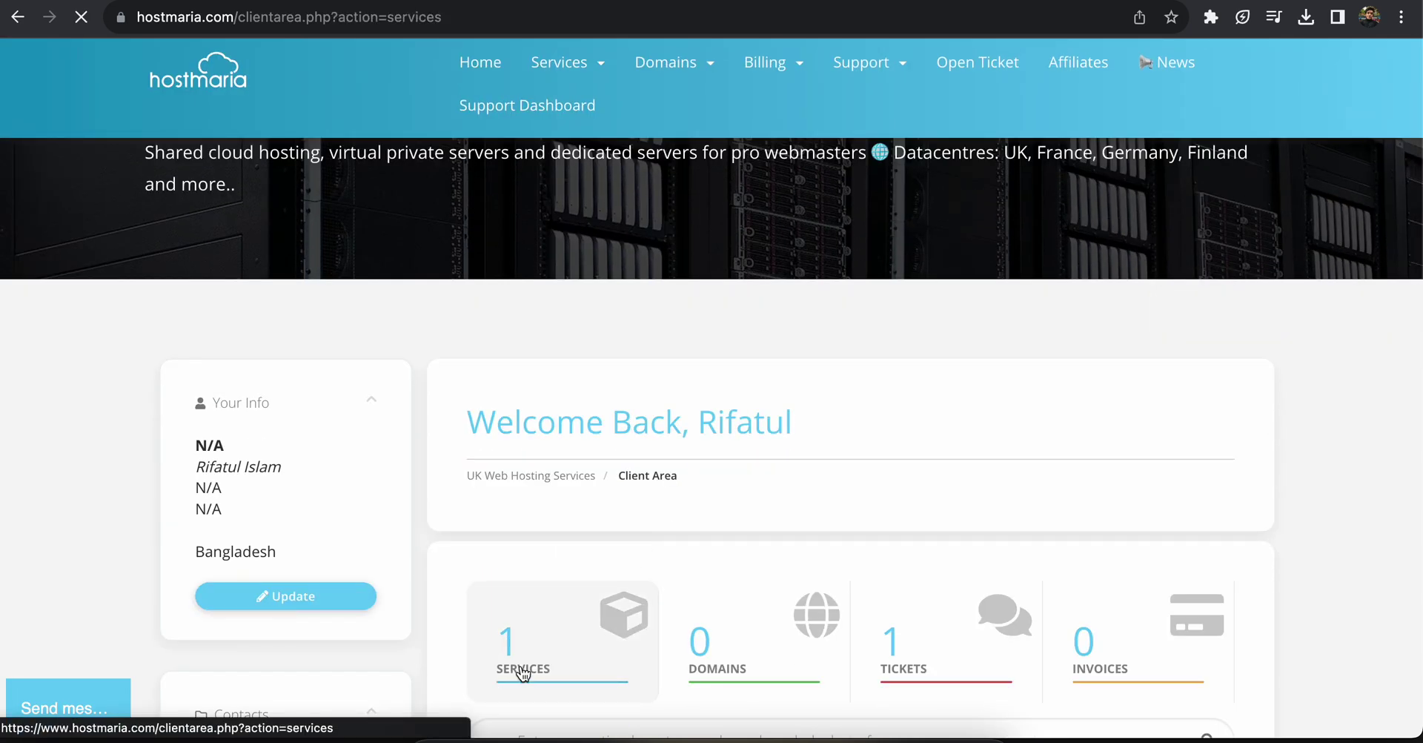
scroll(483, 478, "down", 2)
scroll(483, 474, "down", 4)
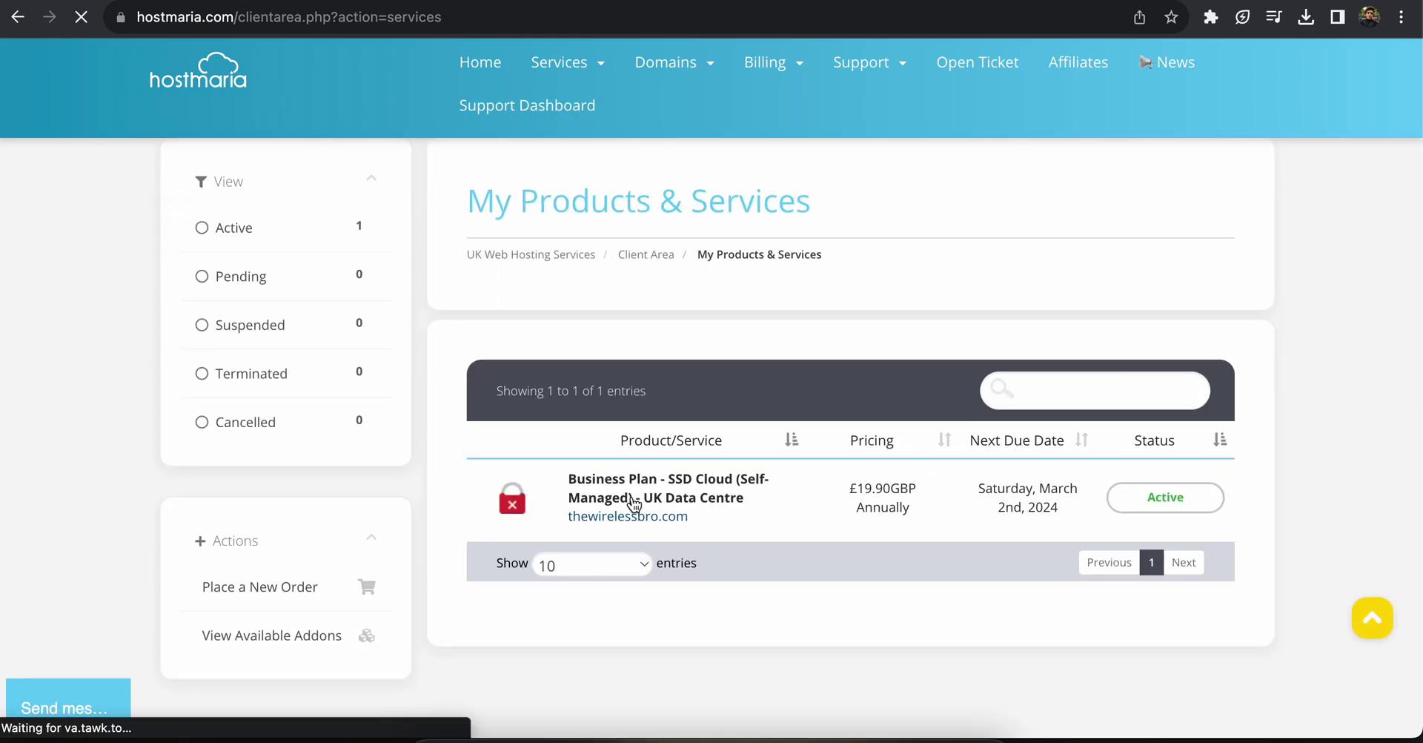
left_click(634, 505)
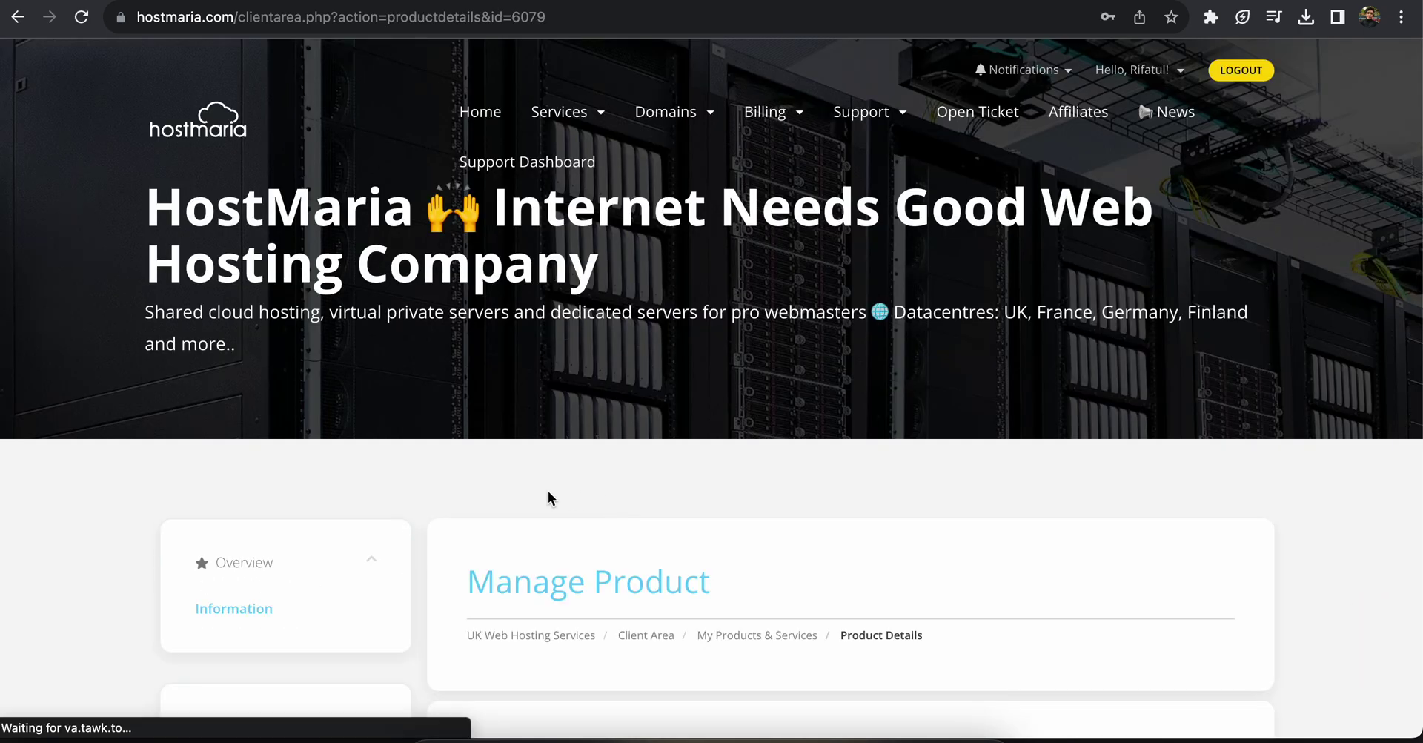
Log in to the hosting control panel from the Business Plan's domain details.
scroll(549, 491, "down", 3)
scroll(549, 491, "down", 6)
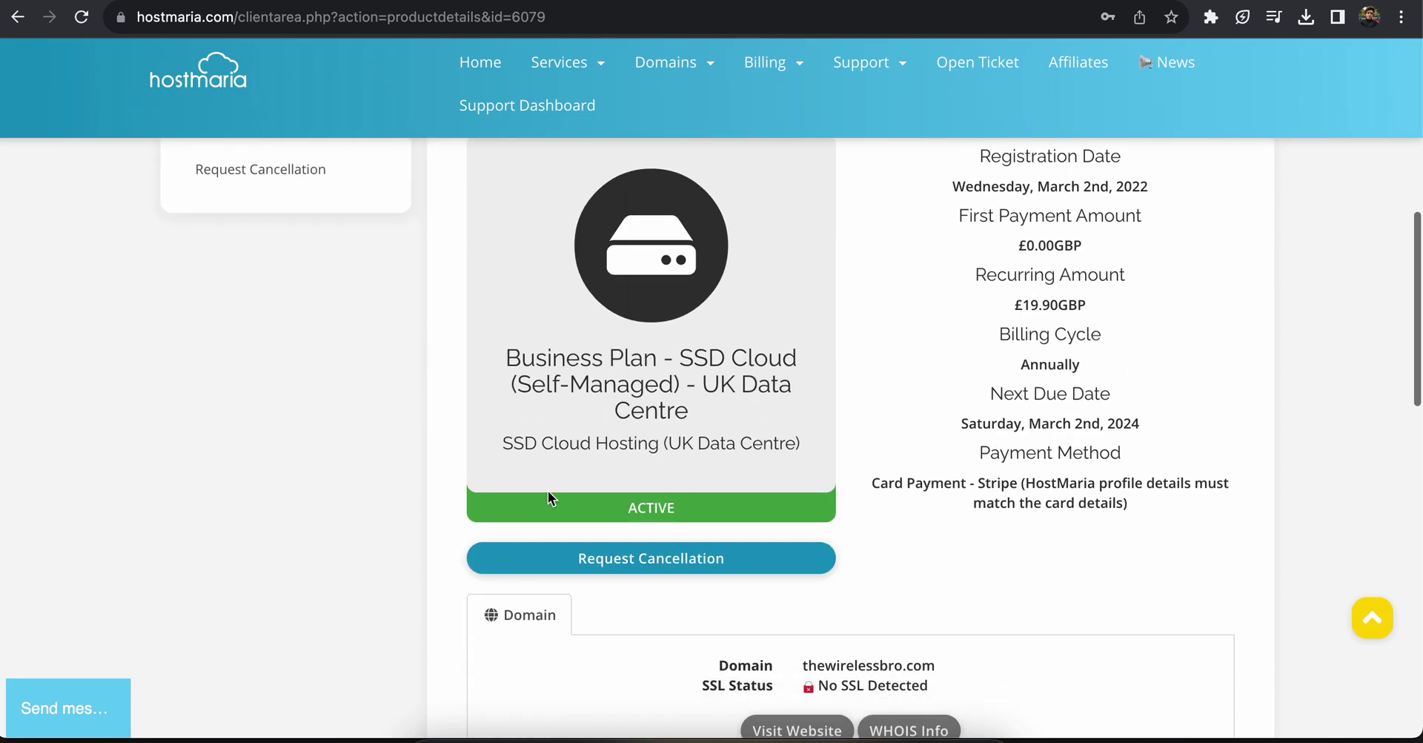
scroll(565, 414, "down", 2)
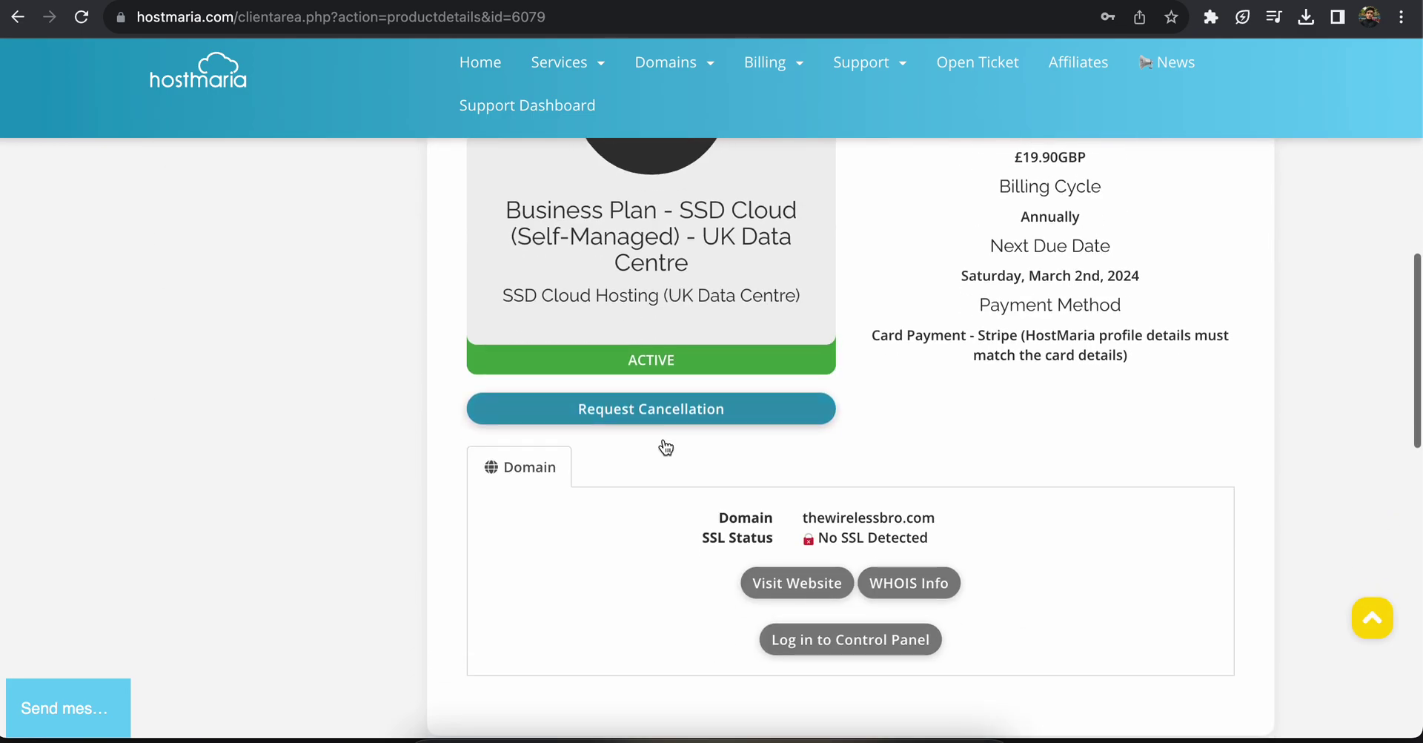
left_click(851, 637)
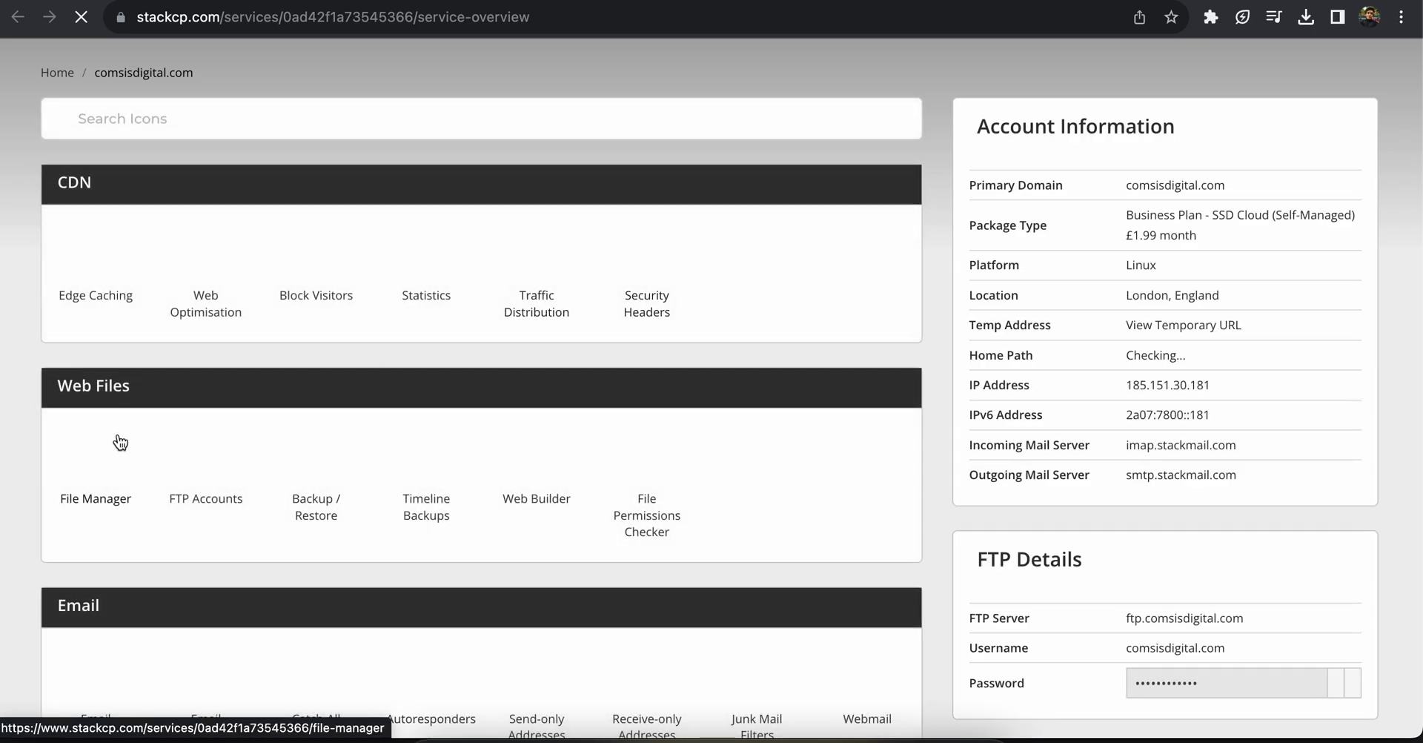
Open the DNS management page for the domain thinkbigbrands.org.
scroll(20, 493, "down", 5)
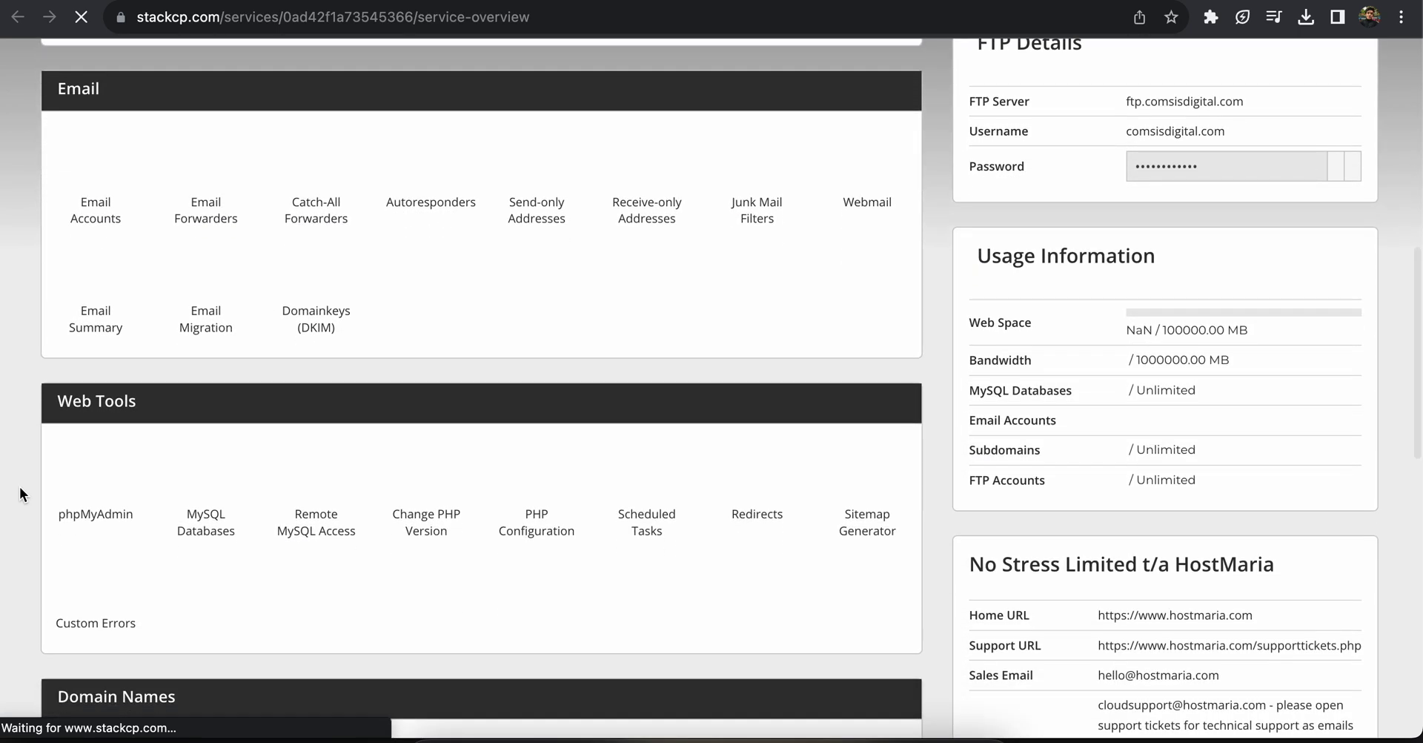
scroll(20, 489, "down", 3)
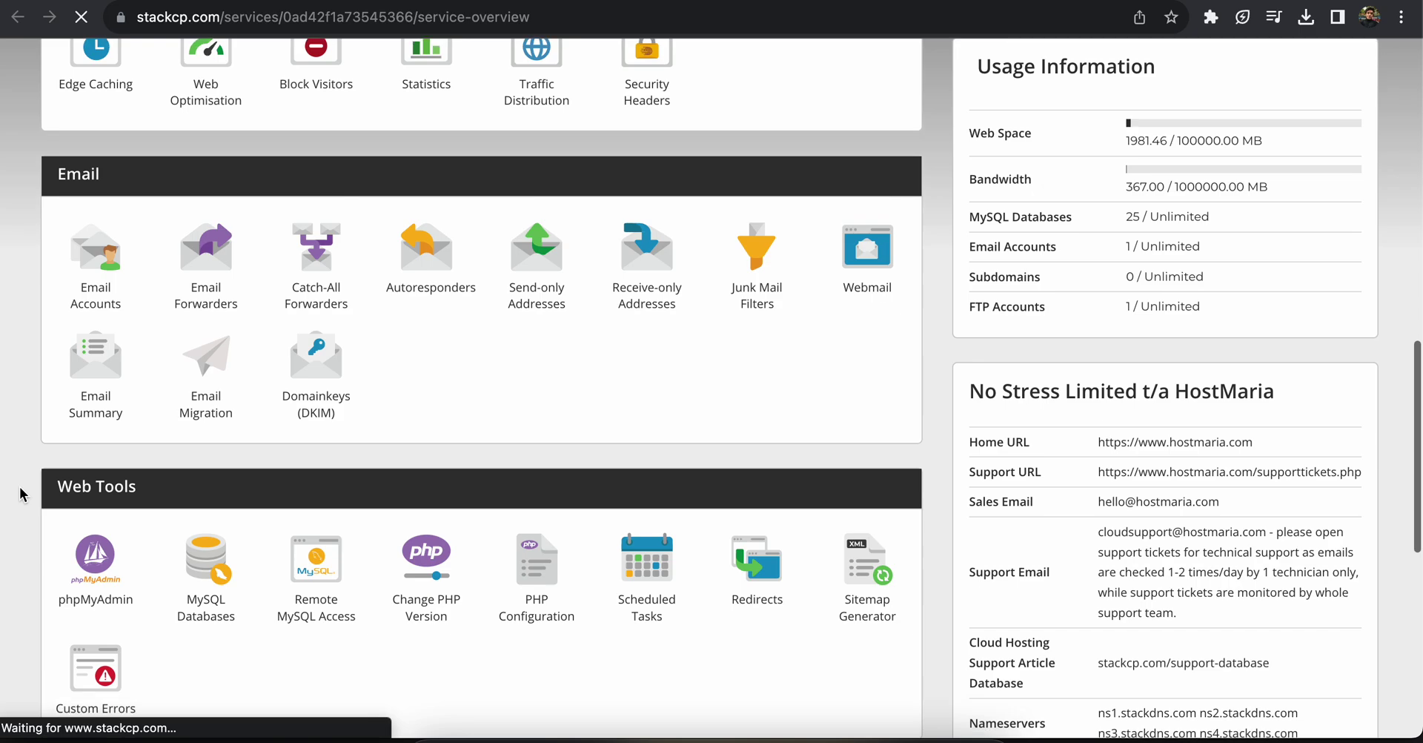
scroll(20, 489, "down", 2)
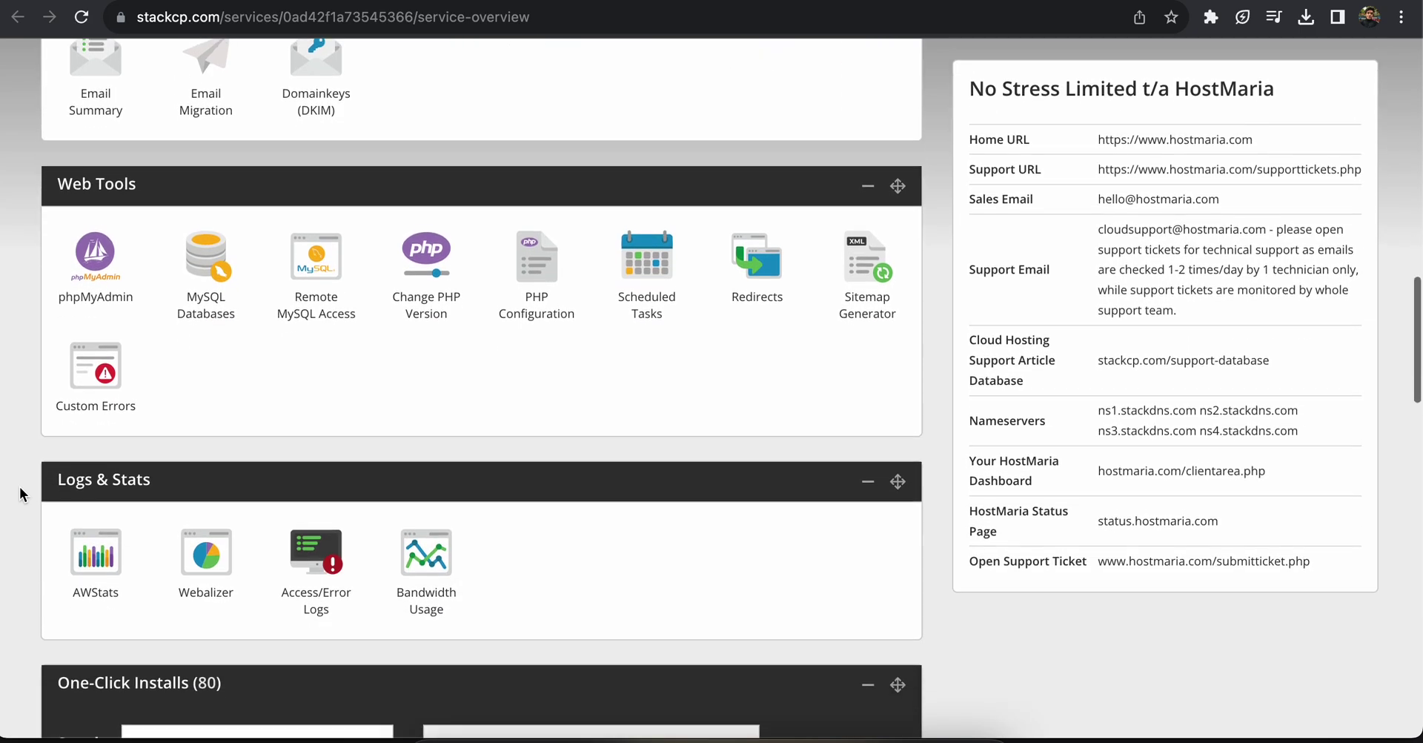
scroll(19, 489, "up", 4)
scroll(19, 494, "up", 5)
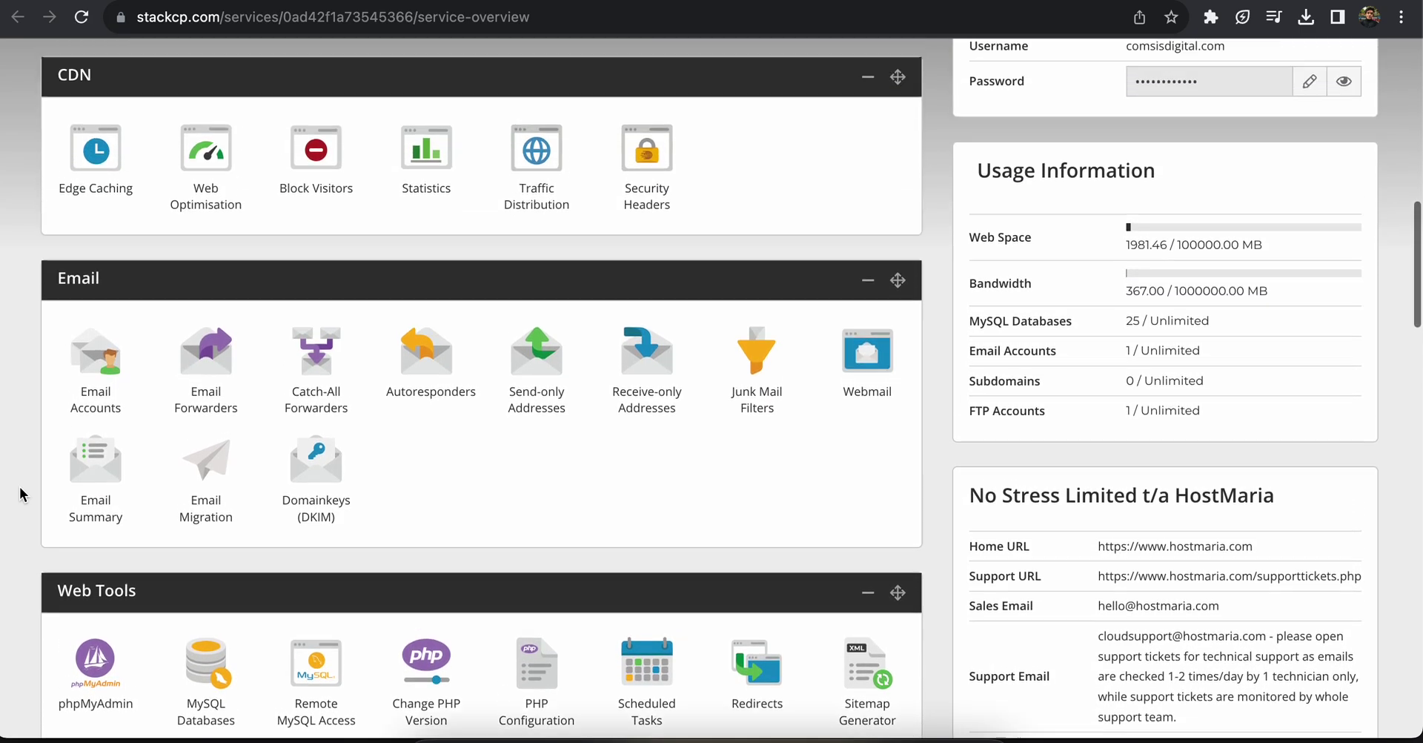
scroll(19, 490, "up", 4)
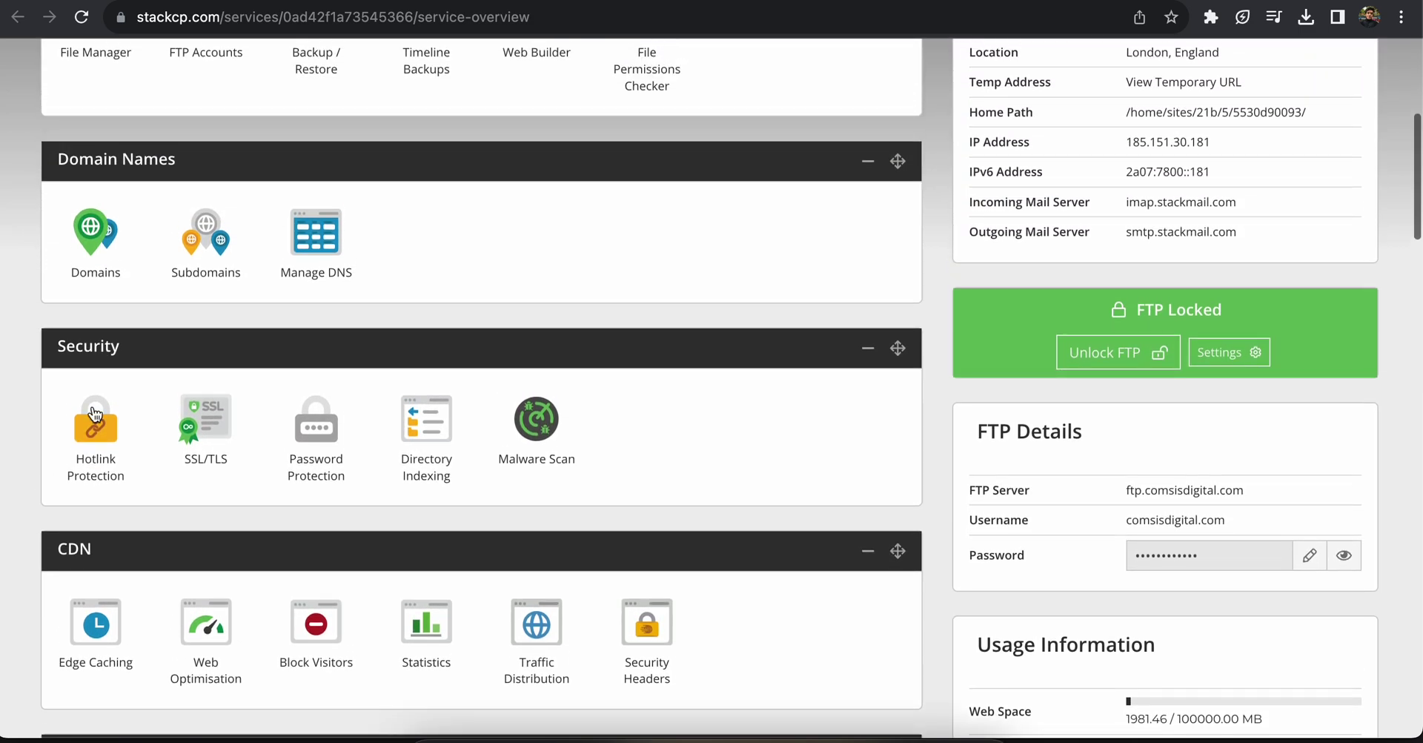
left_click(311, 269)
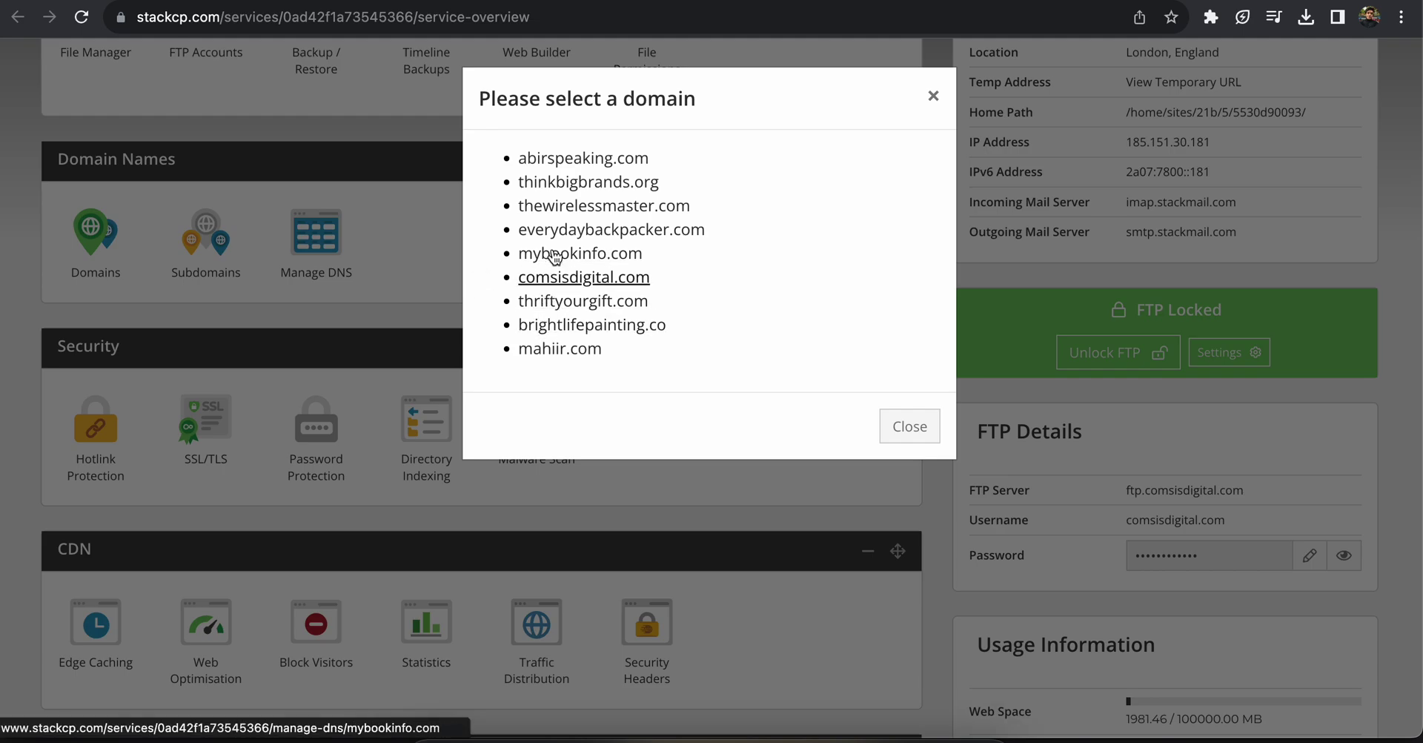
left_click(583, 184)
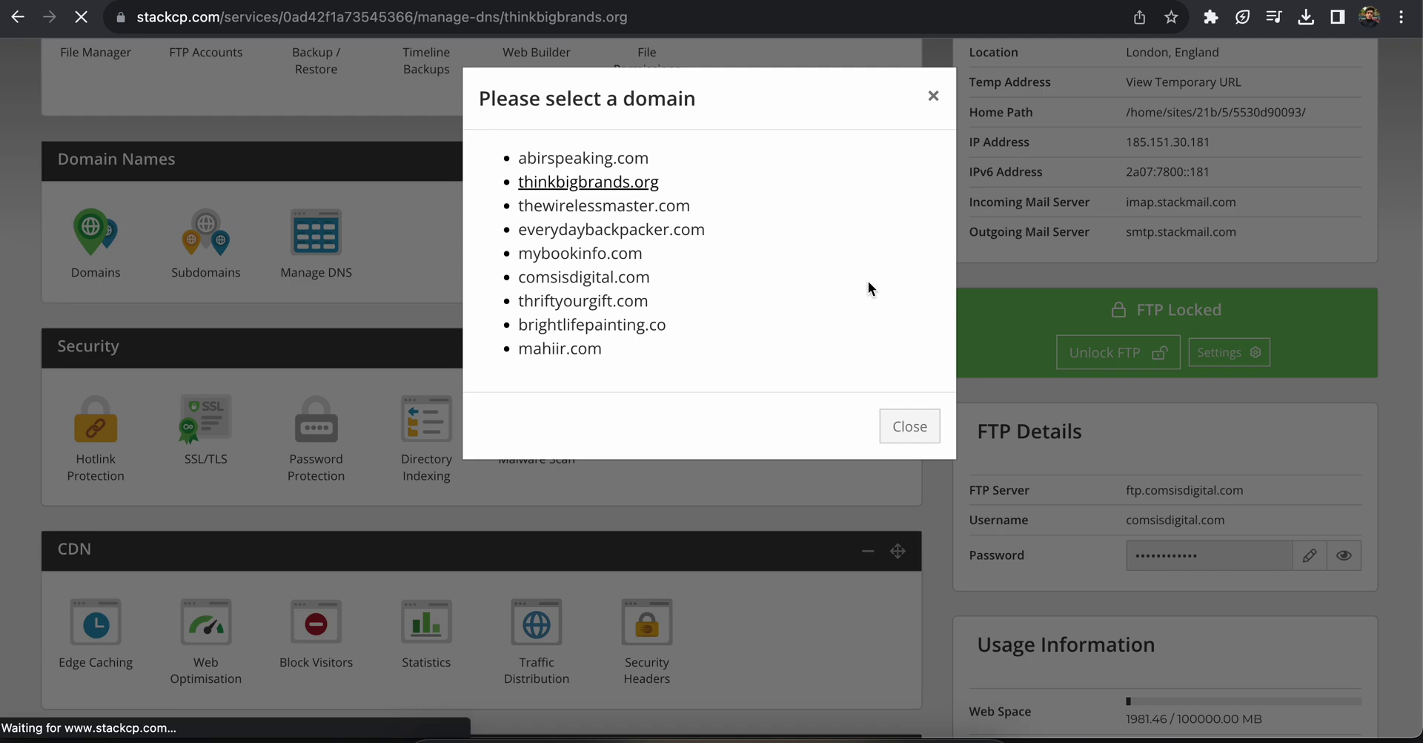
Add another blank record row below the existing DNS records of thinkbigbrands.org and activate its name field.
scroll(655, 264, "down", 2)
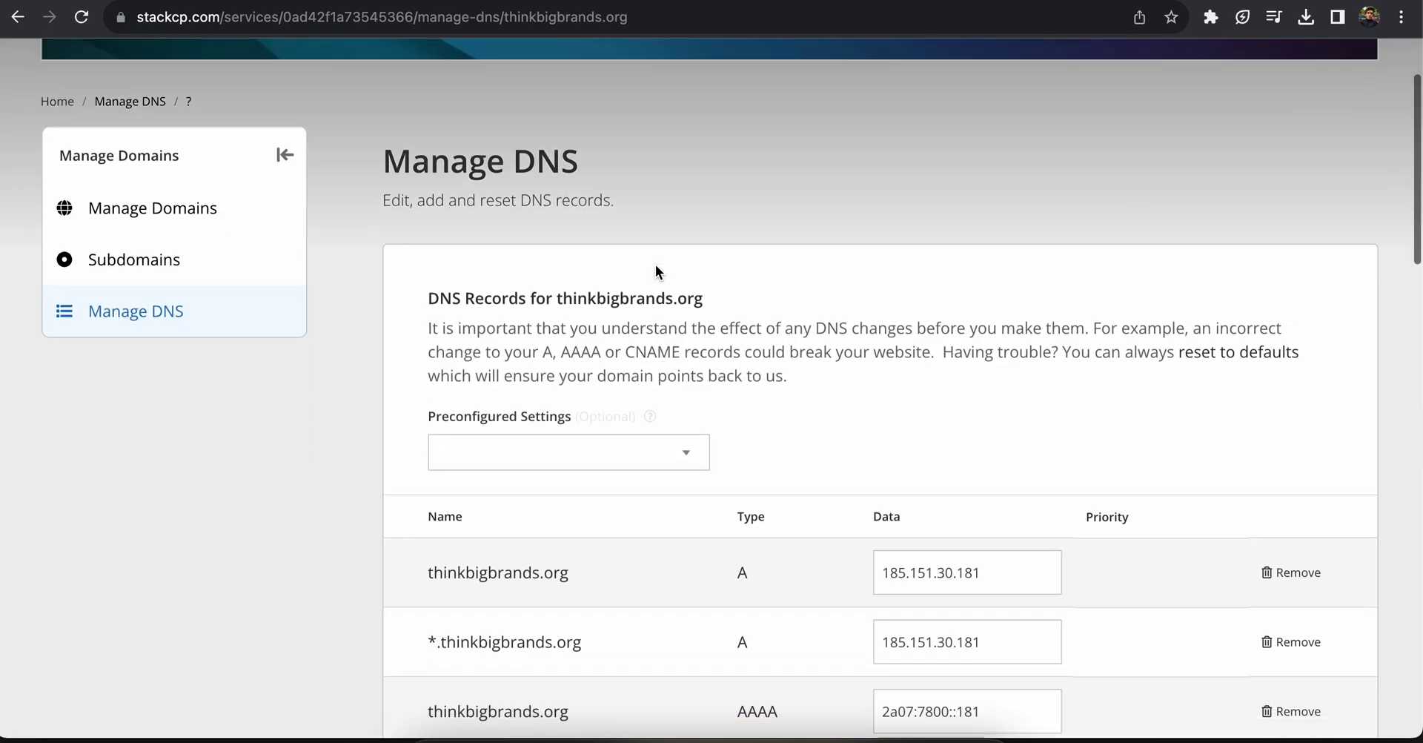
scroll(656, 264, "down", 3)
scroll(656, 264, "down", 8)
scroll(656, 272, "down", 5)
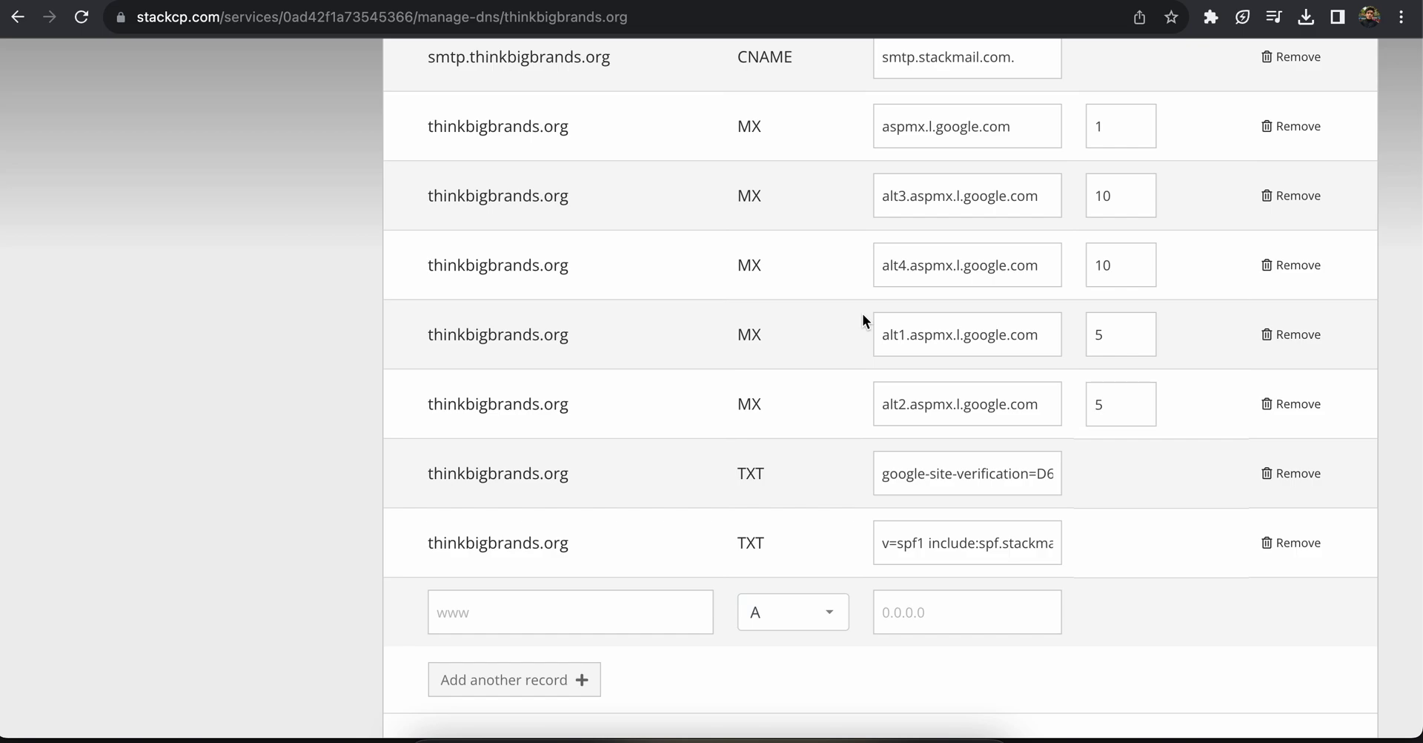
scroll(524, 675, "down", 1)
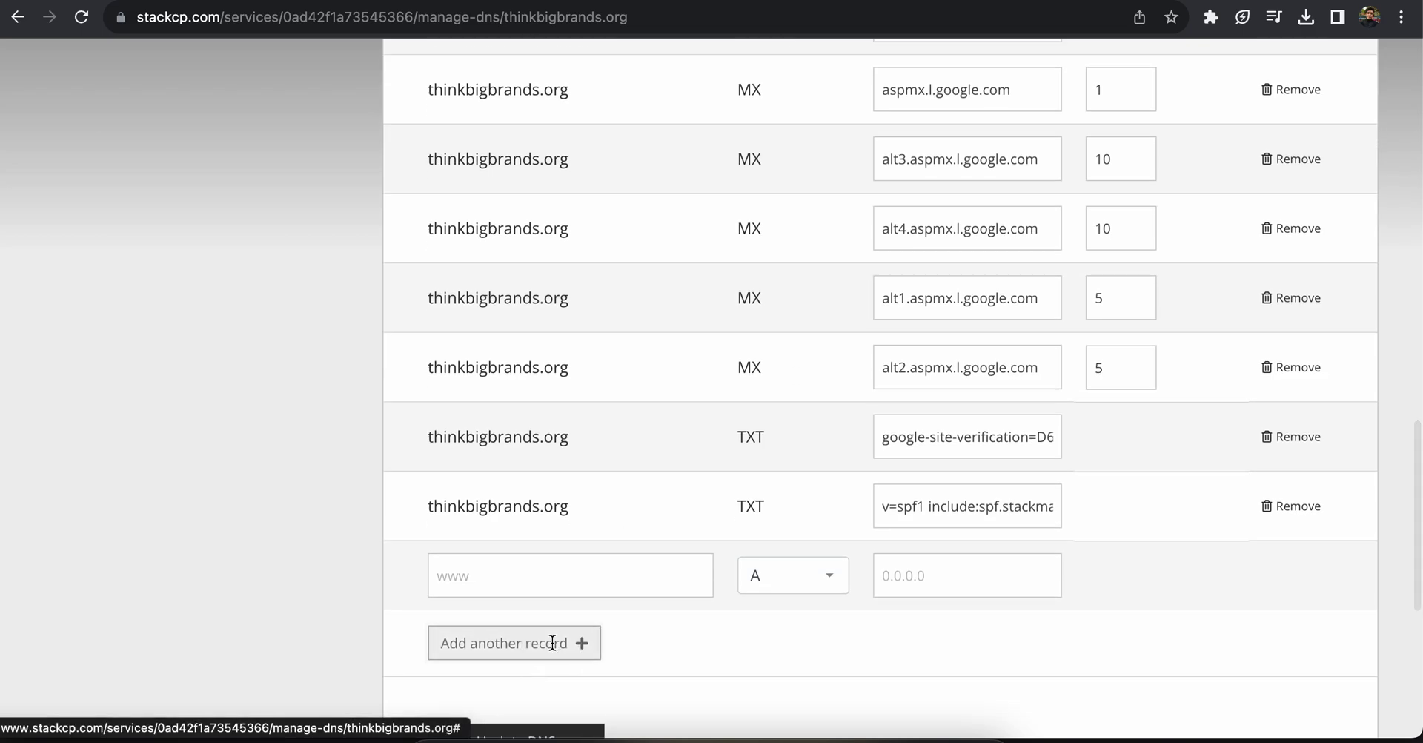
left_click(553, 642)
left_click(507, 664)
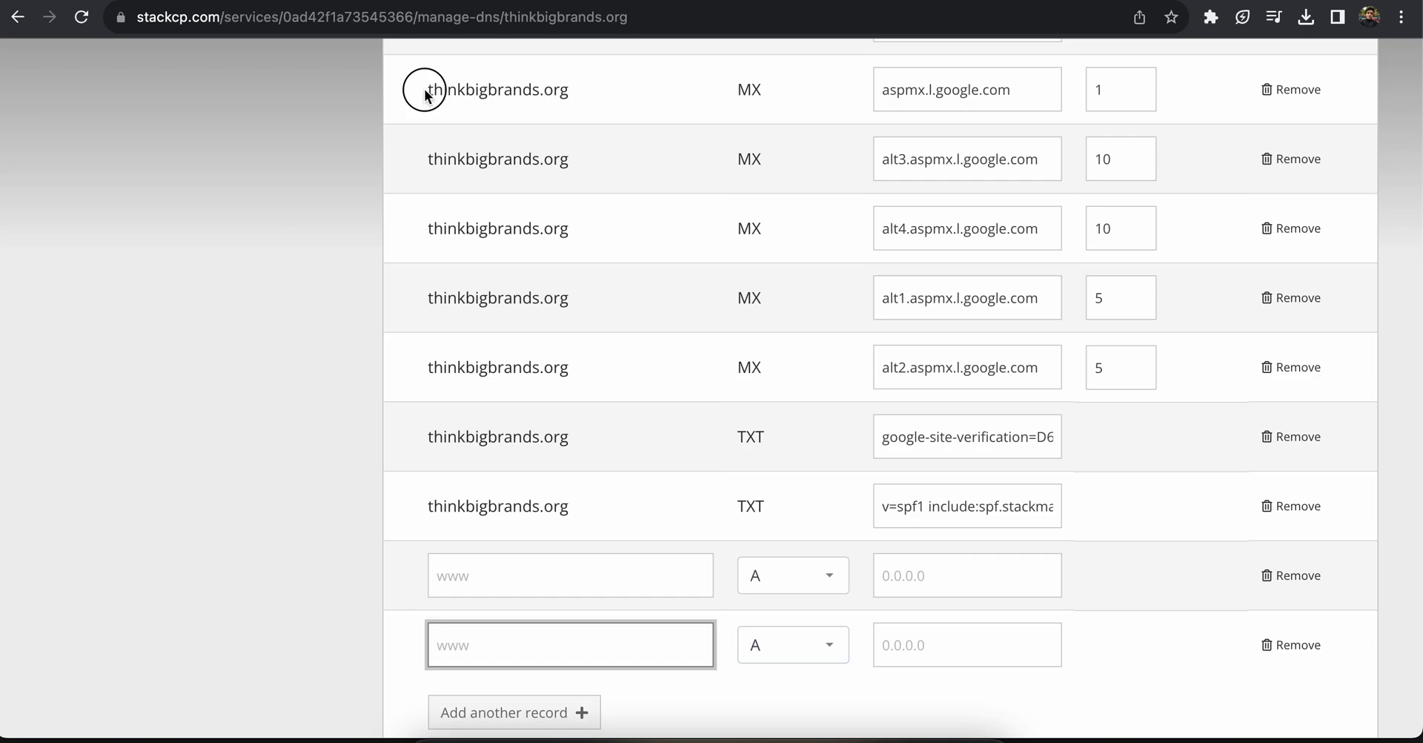
Copy thinkbigbrands.org from an existing MX record into the last blank record's name and set its type to MX.
left_click_drag(424, 94, 581, 89)
right_click(535, 93)
left_click(578, 138)
left_click(541, 627)
right_click(541, 627)
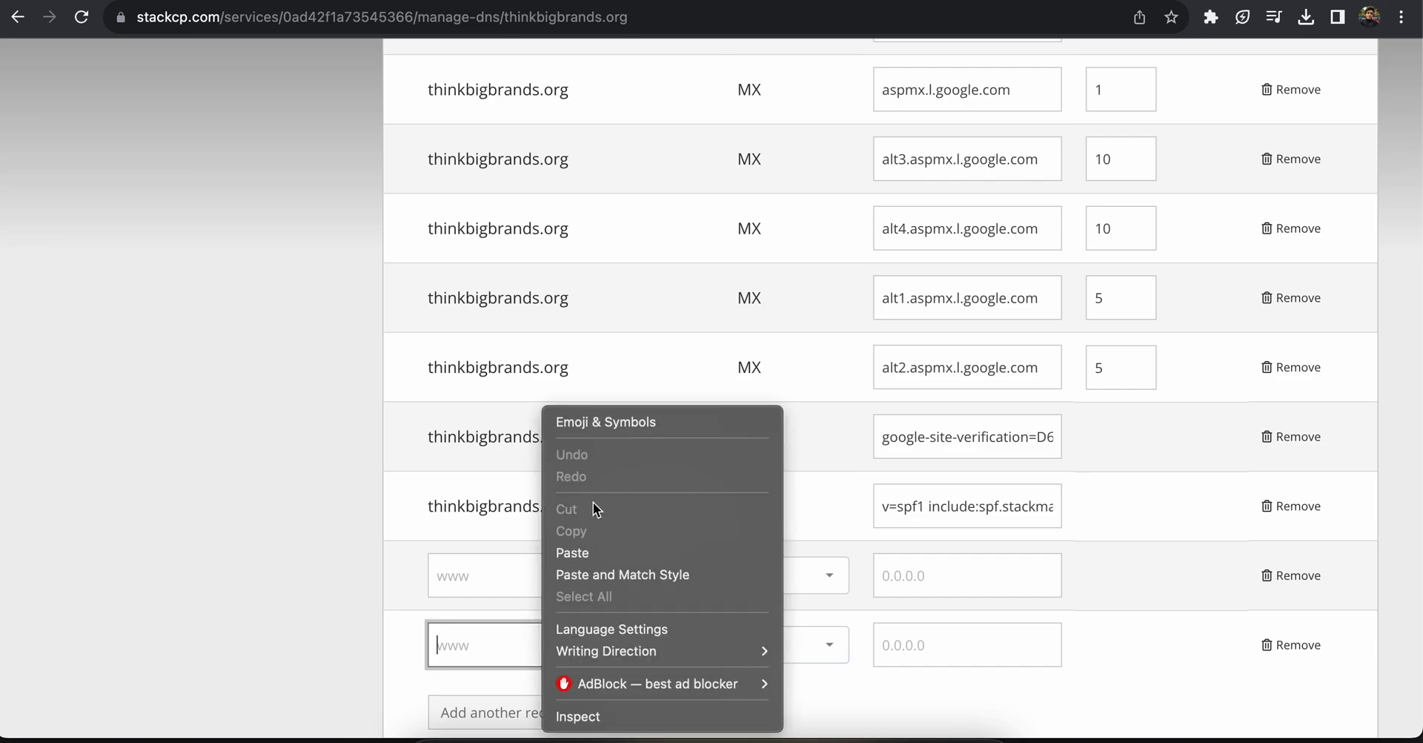
left_click(581, 552)
left_click(779, 657)
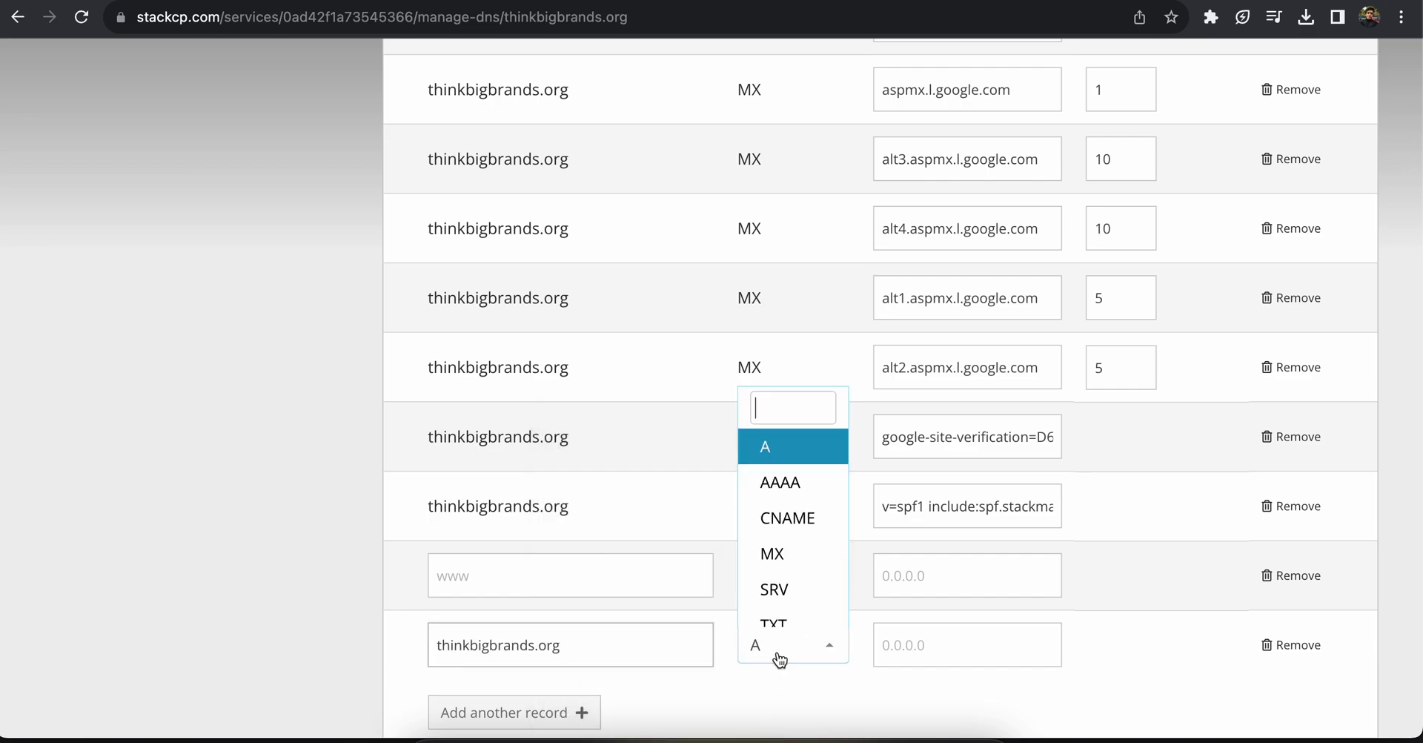
scroll(786, 602, "down", 2)
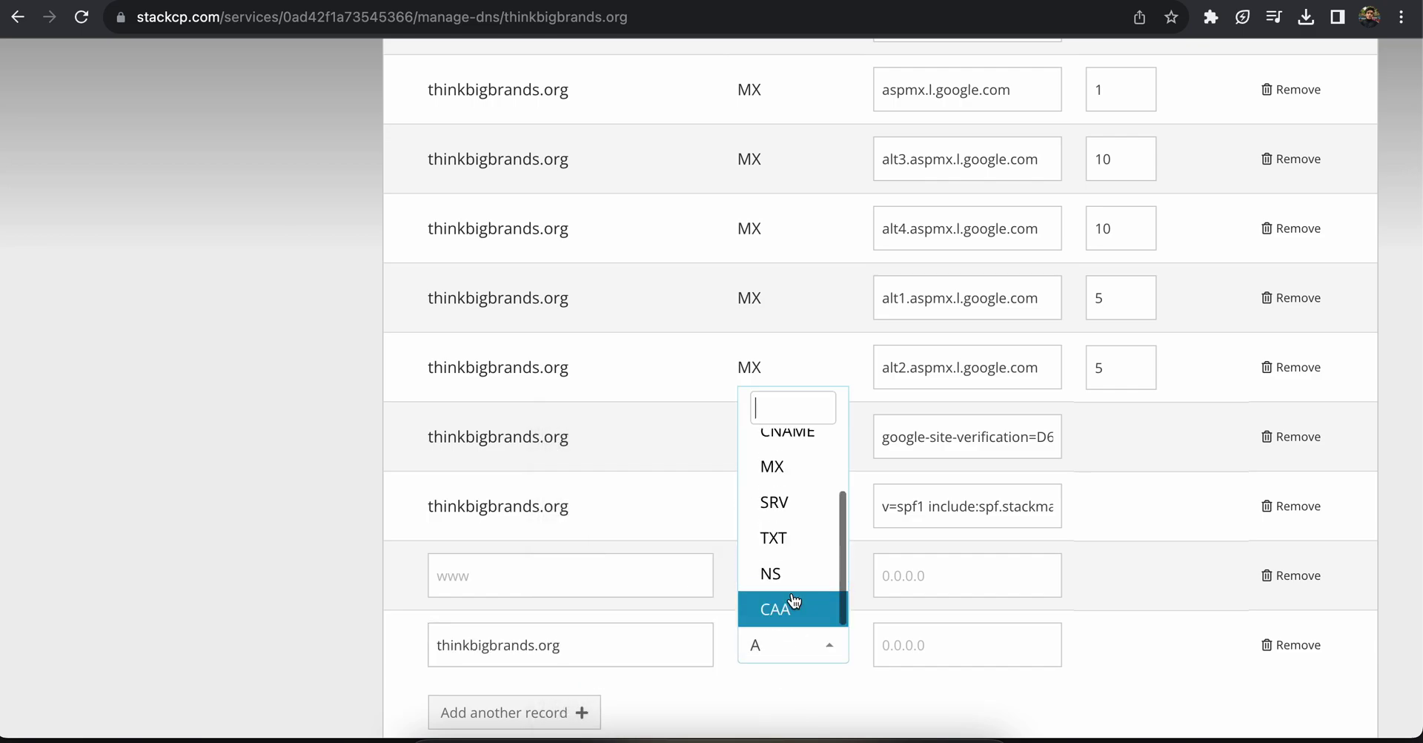
left_click(799, 475)
Copy the mail server value aspmx.l.google.com from the existing MX record with priority 1.
left_click(981, 90)
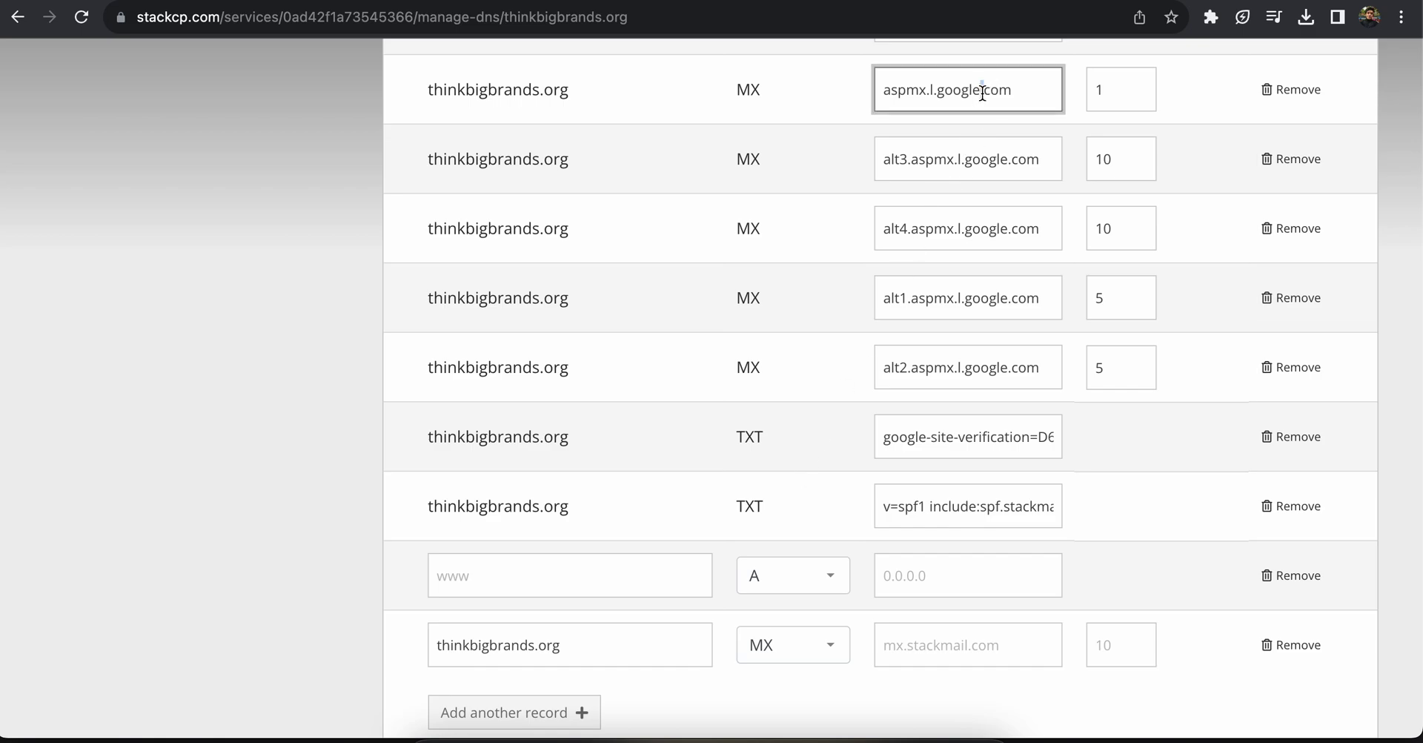
double_click(982, 89)
right_click(984, 94)
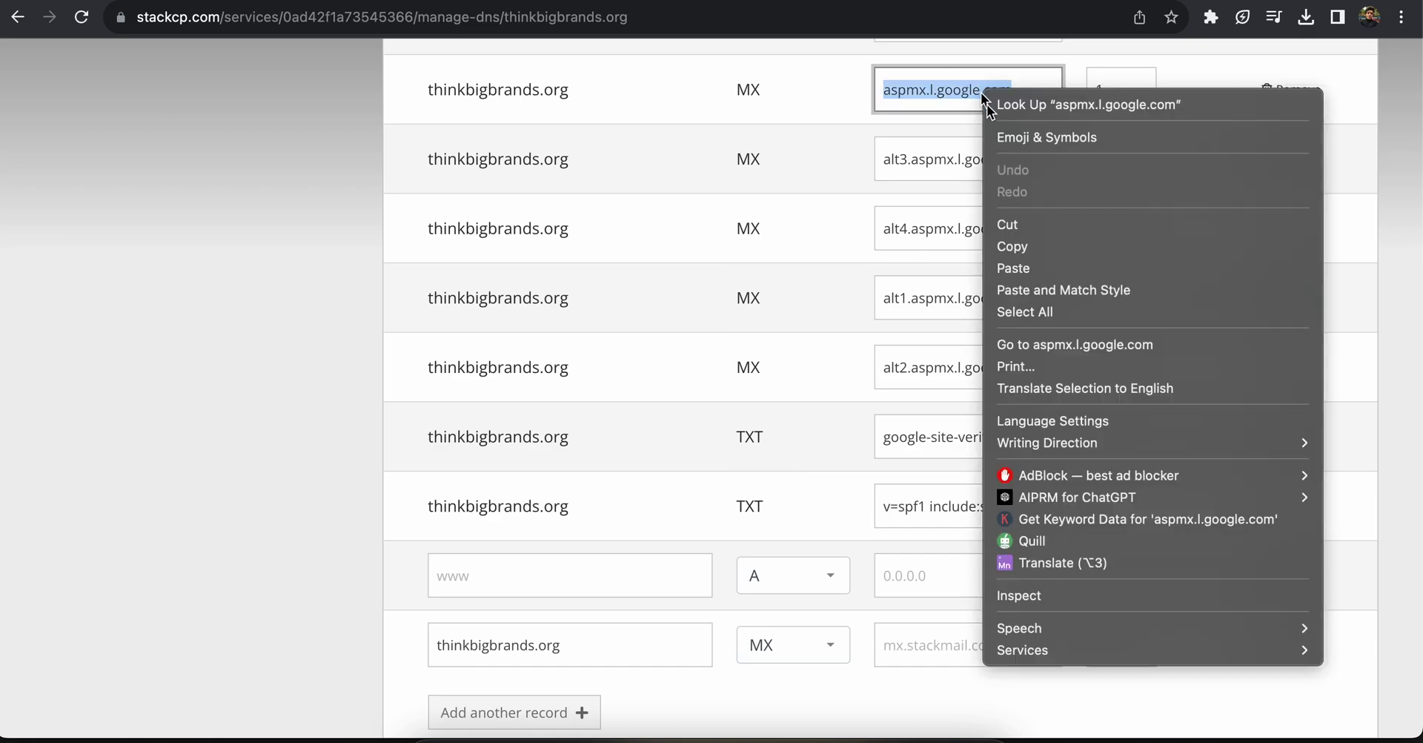
left_click(1015, 246)
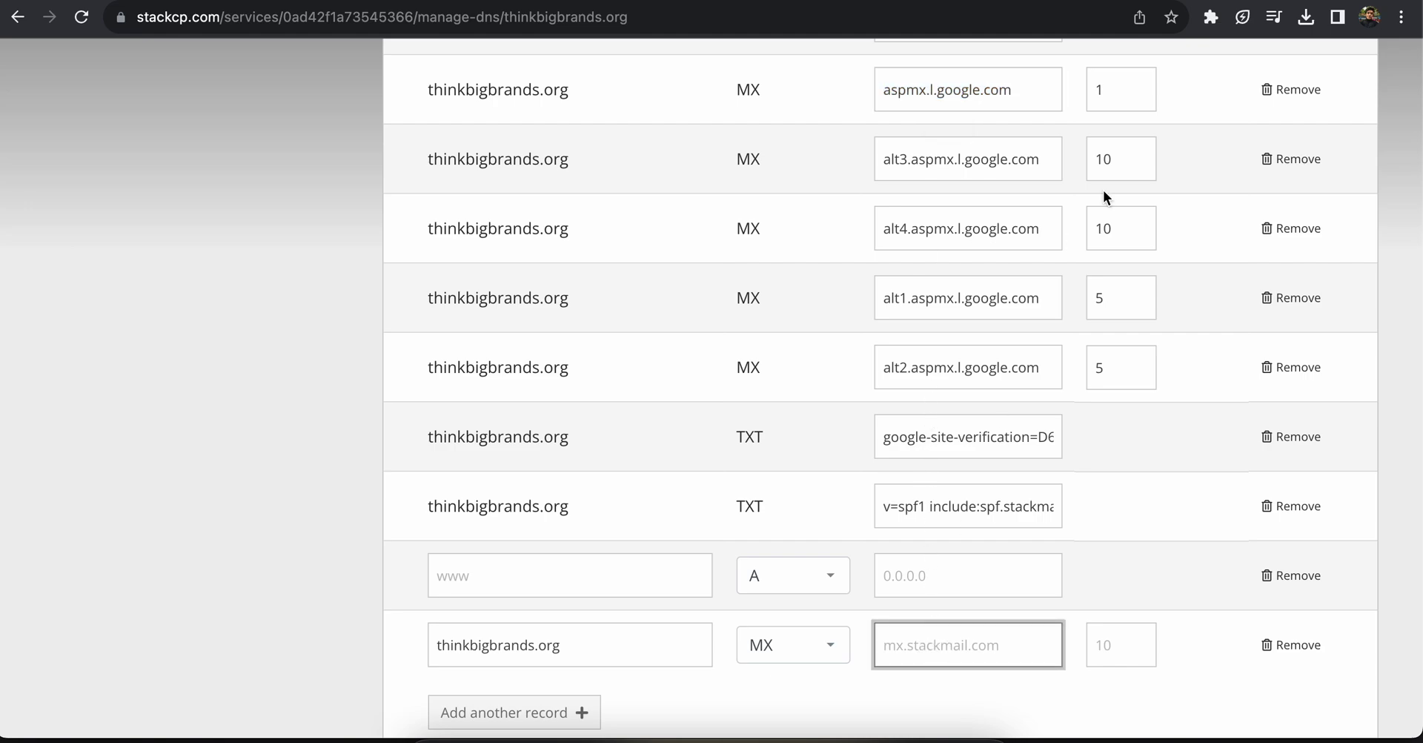
Search the web for "Google DNS for email" in a new tab and open the Google Workspace MX record values article.
key("ctrl+t")
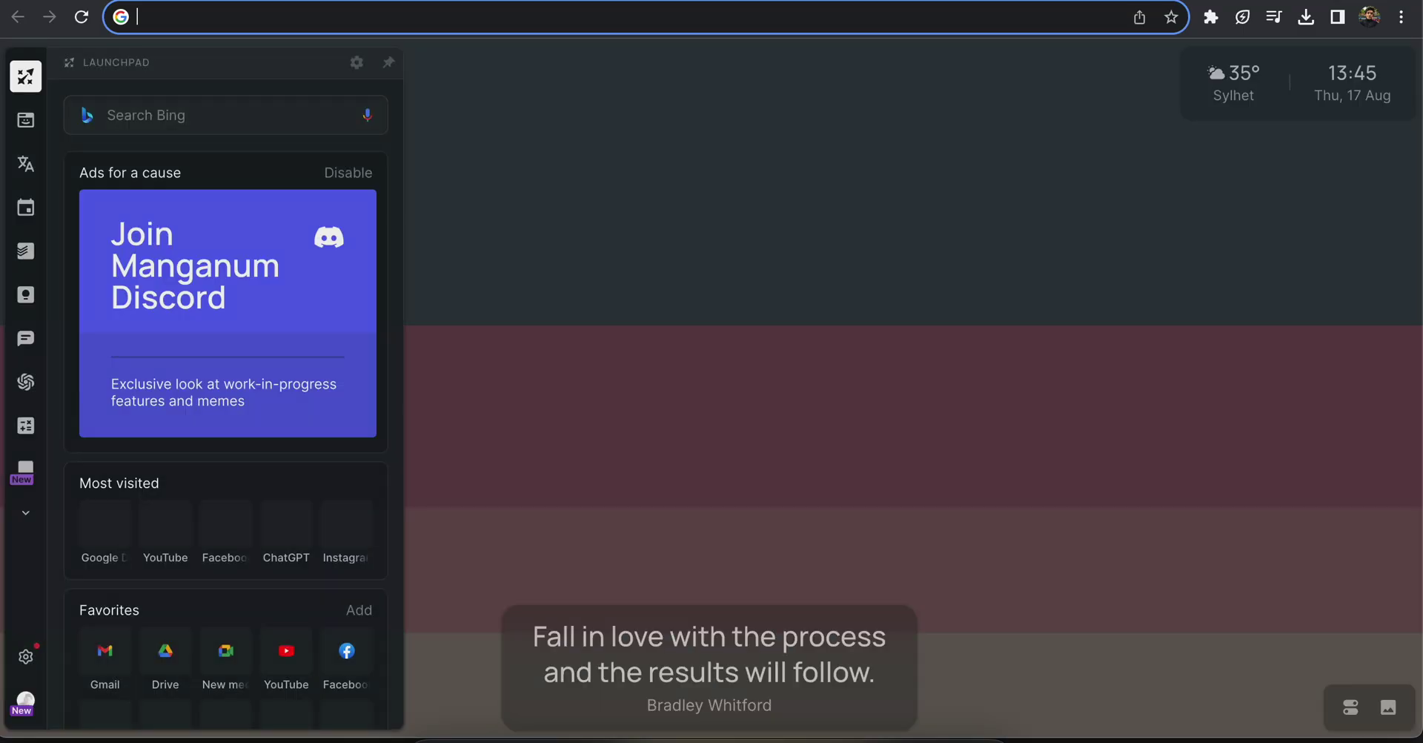
type("Google DNS for email")
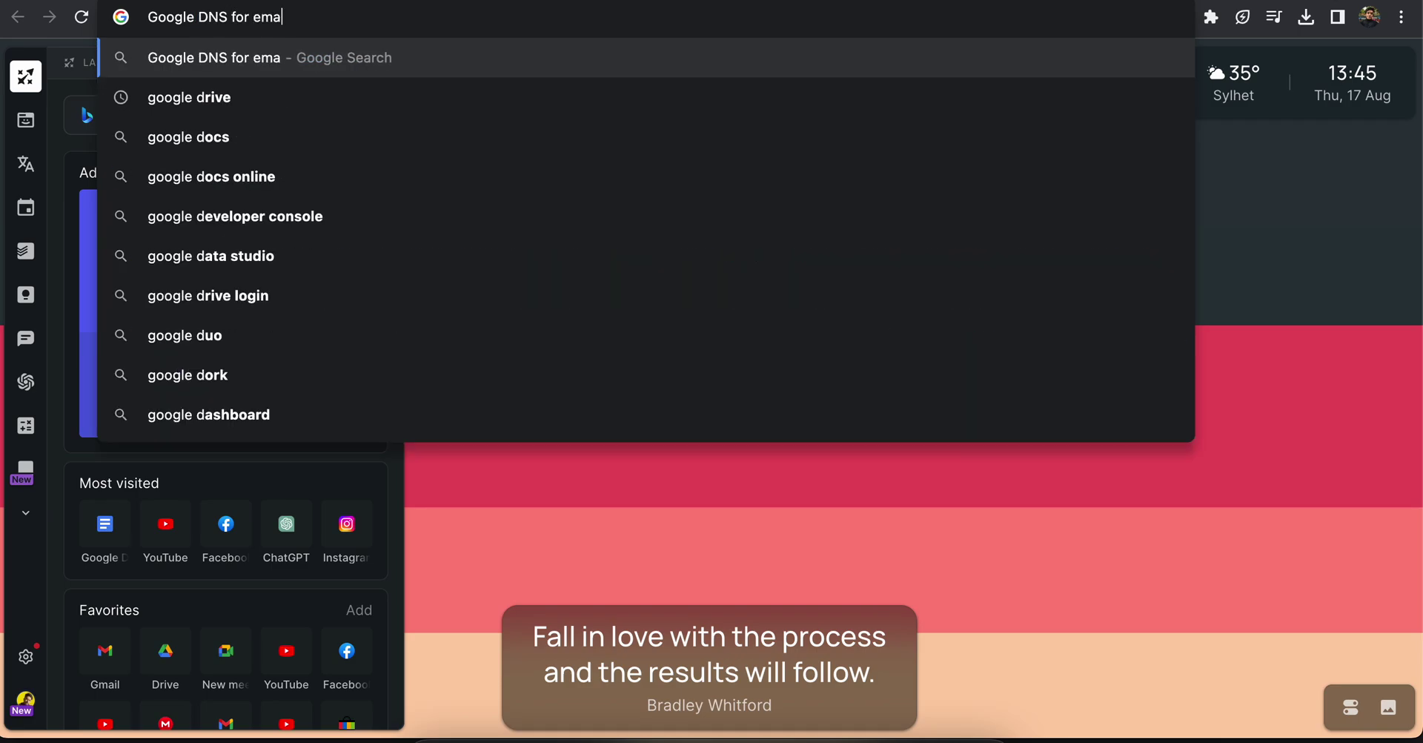
key("Return")
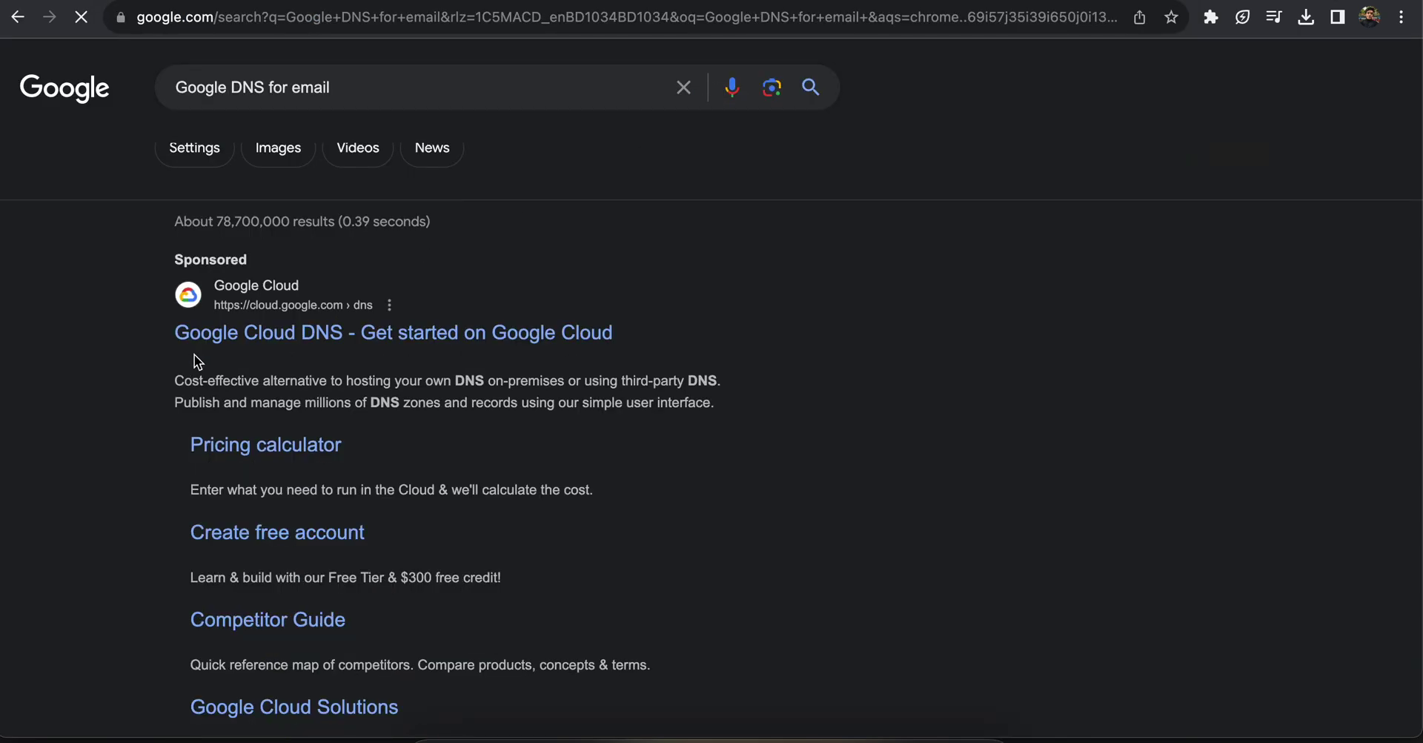
scroll(197, 361, "down", 6)
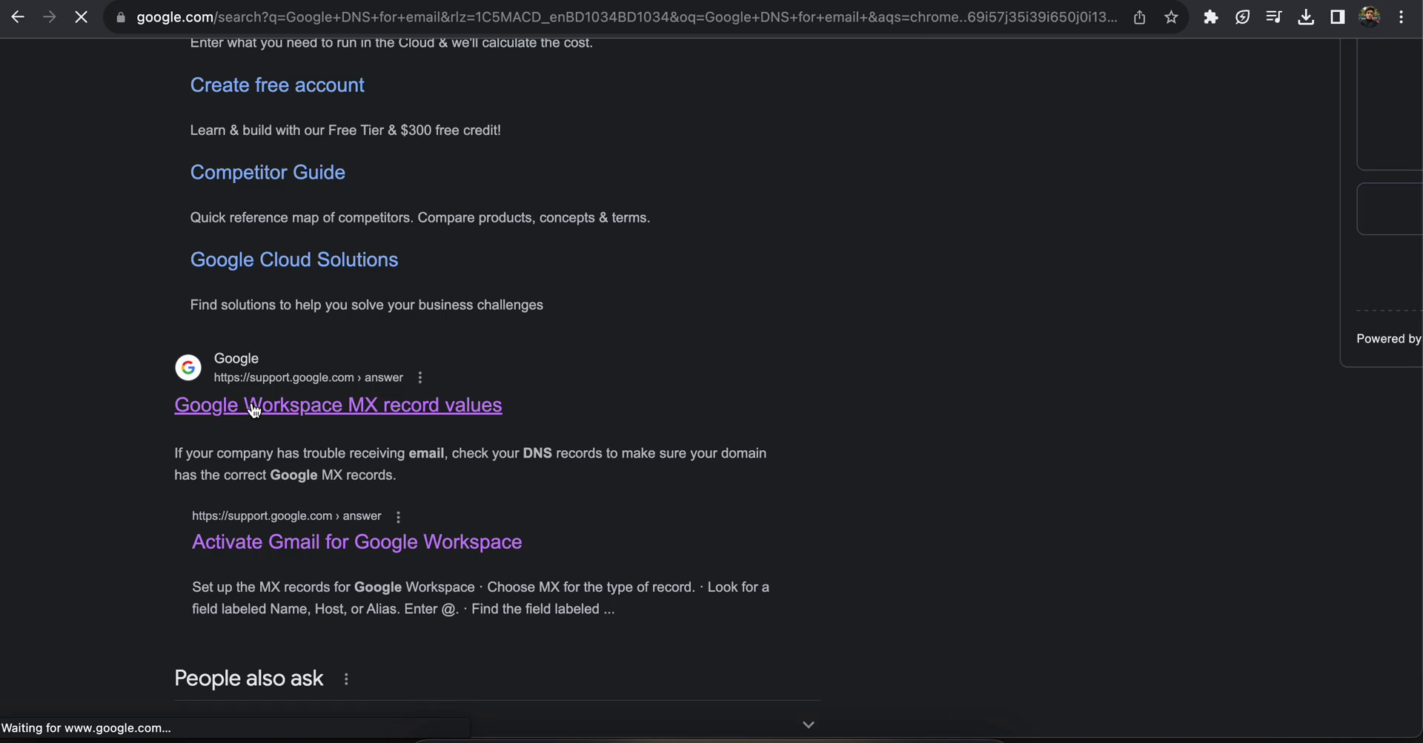
left_click(254, 410)
Look through the Google Workspace MX record values article and open its linked explanation of MX records.
scroll(217, 417, "down", 15)
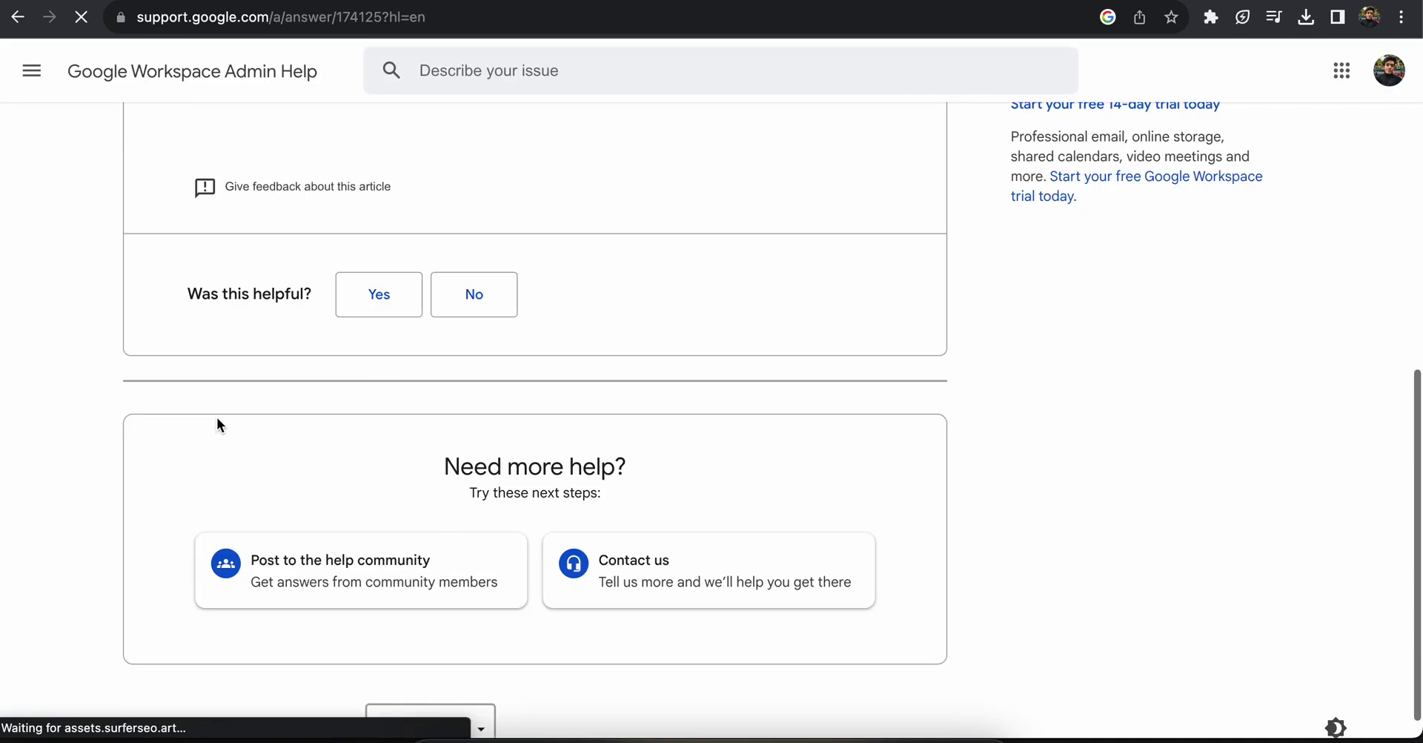
scroll(216, 417, "down", 4)
scroll(217, 416, "up", 8)
scroll(216, 416, "up", 5)
scroll(291, 320, "down", 1)
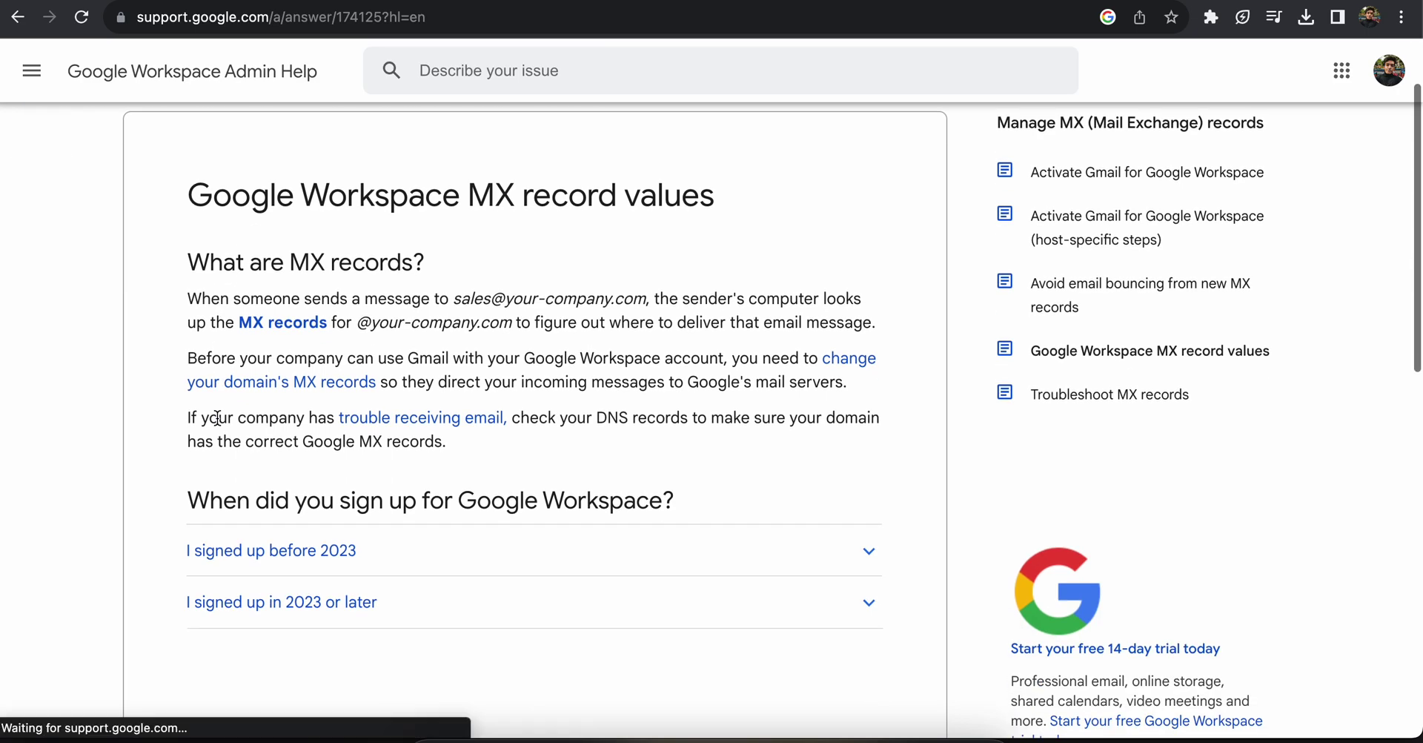
left_click(291, 320)
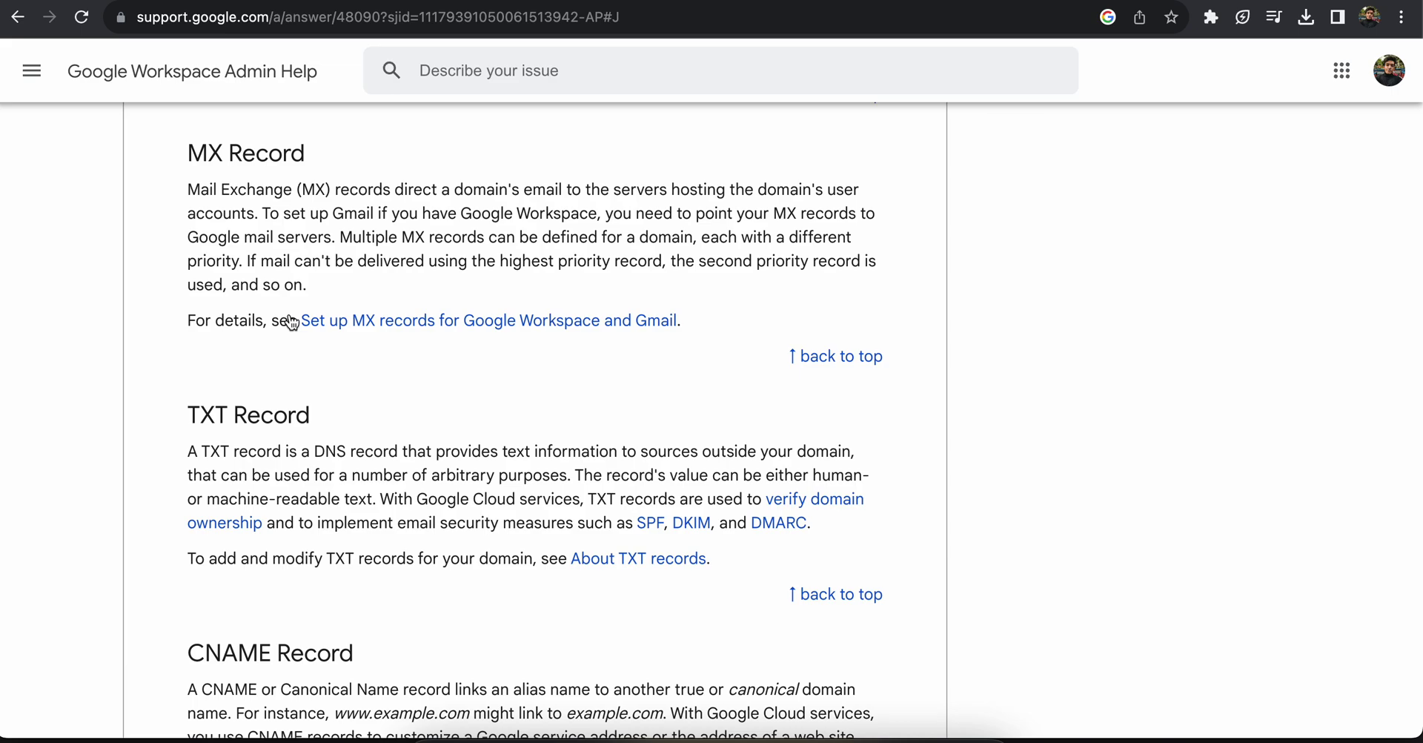
Find aspmx.l.google.com on the help page and examine the MX rows of the Example DNS configuration table.
key("ctrl+f")
key("ctrl+v")
key("Escape")
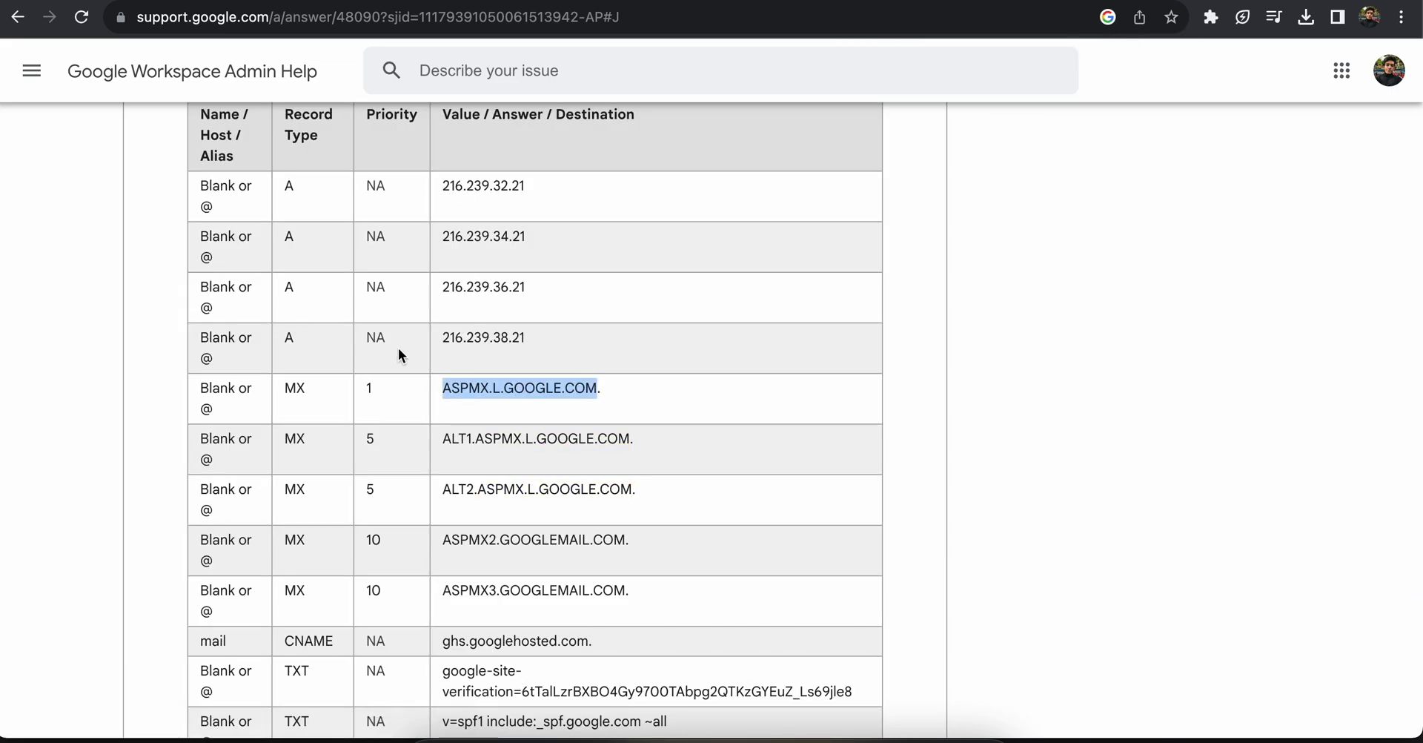
scroll(398, 349, "up", 5)
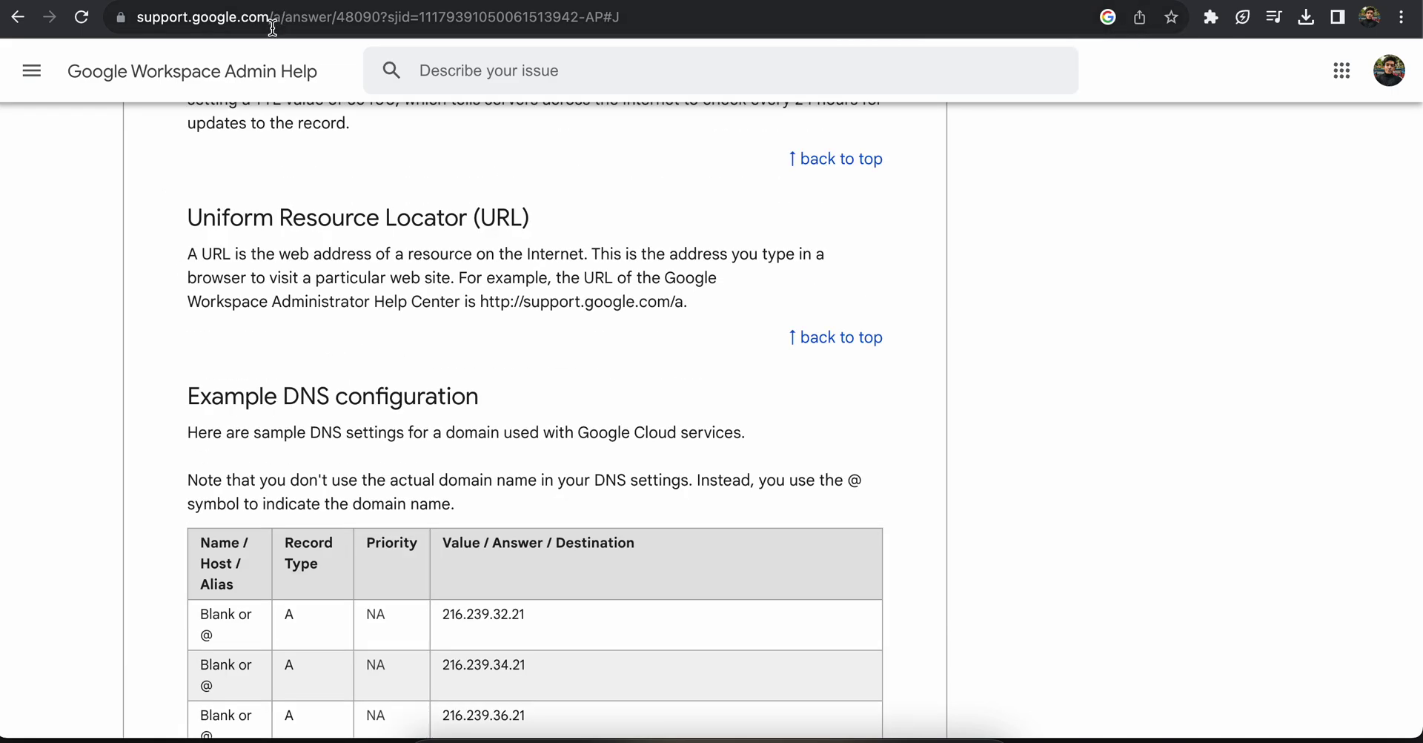
key("ctrl+l")
scroll(265, 390, "down", 3)
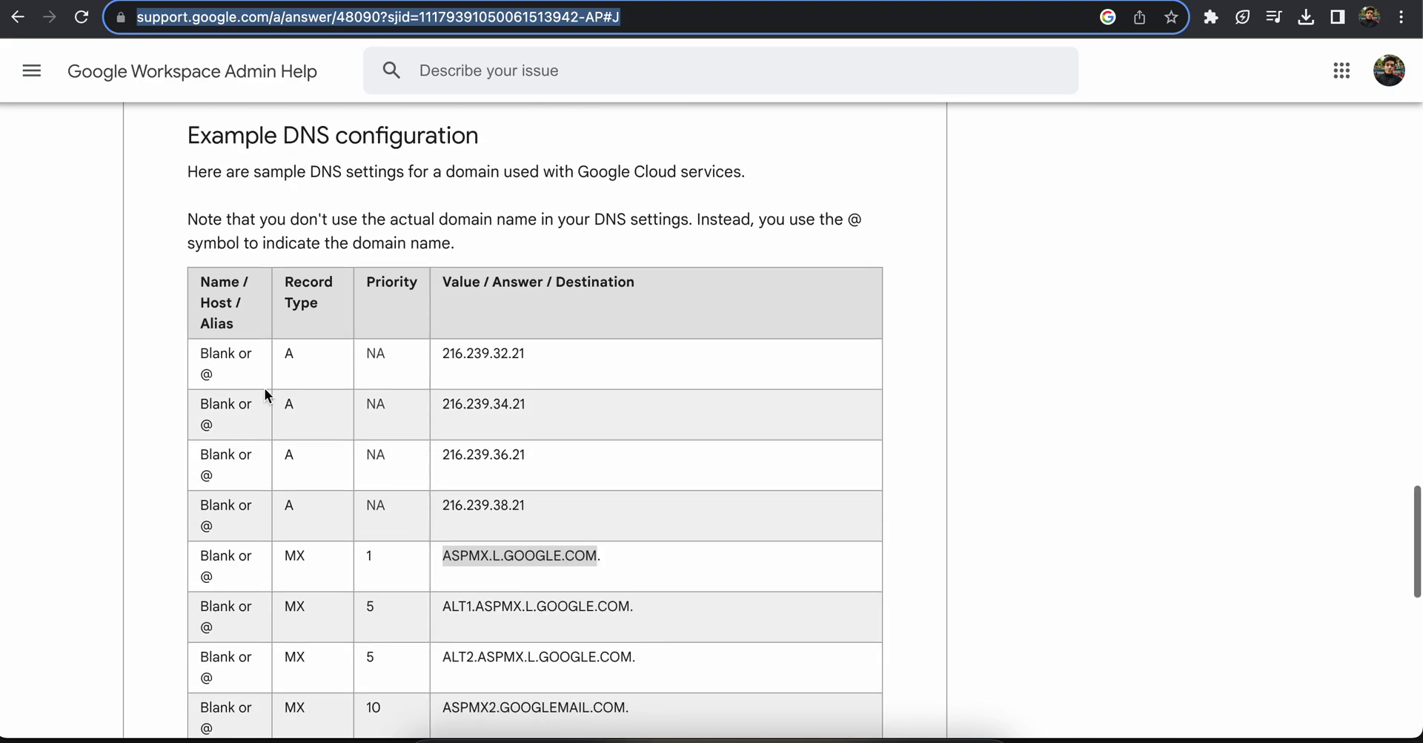
scroll(264, 388, "down", 2)
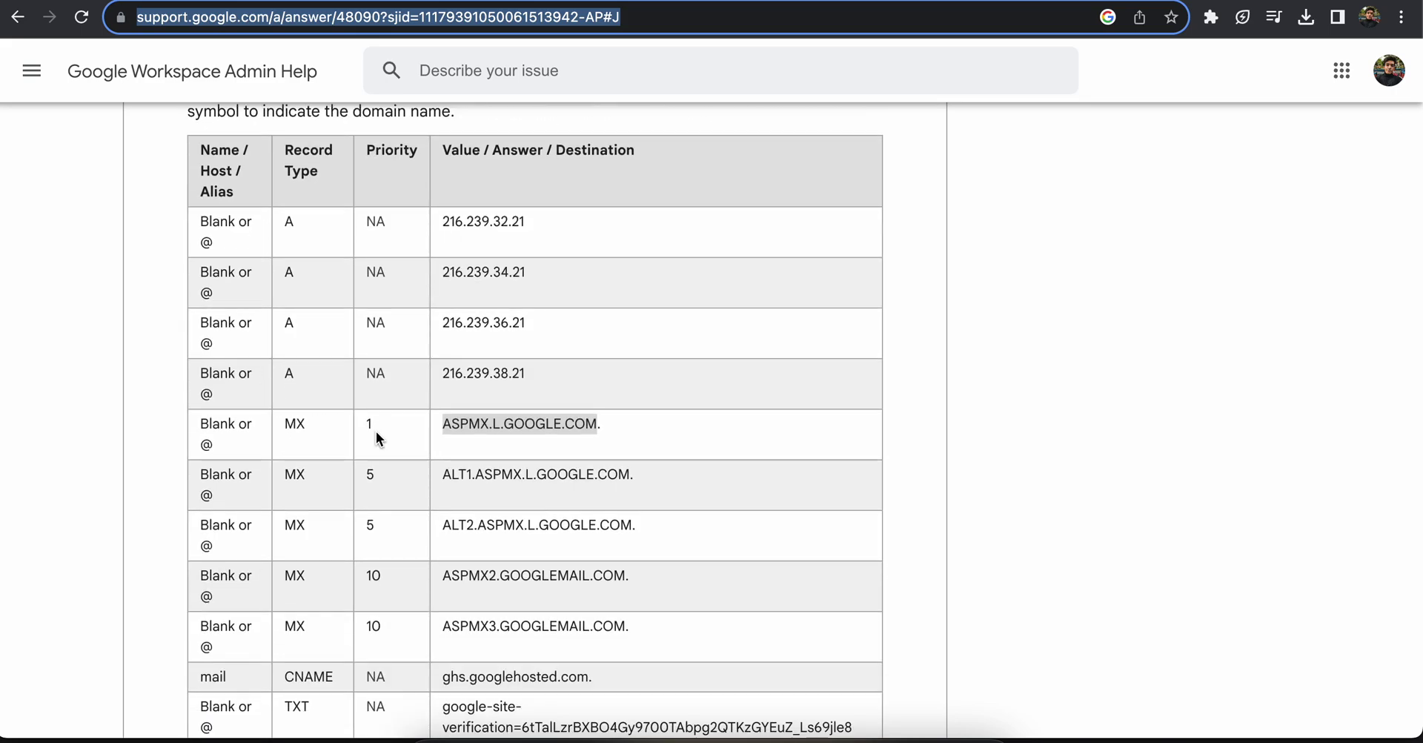
scroll(376, 430, "down", 1)
Copy ASPMX.L.GOOGLE.COM. from the example table into the new MX record's value in the DNS manager and set its priority to 1.
triple_click(458, 371)
key("ctrl+c")
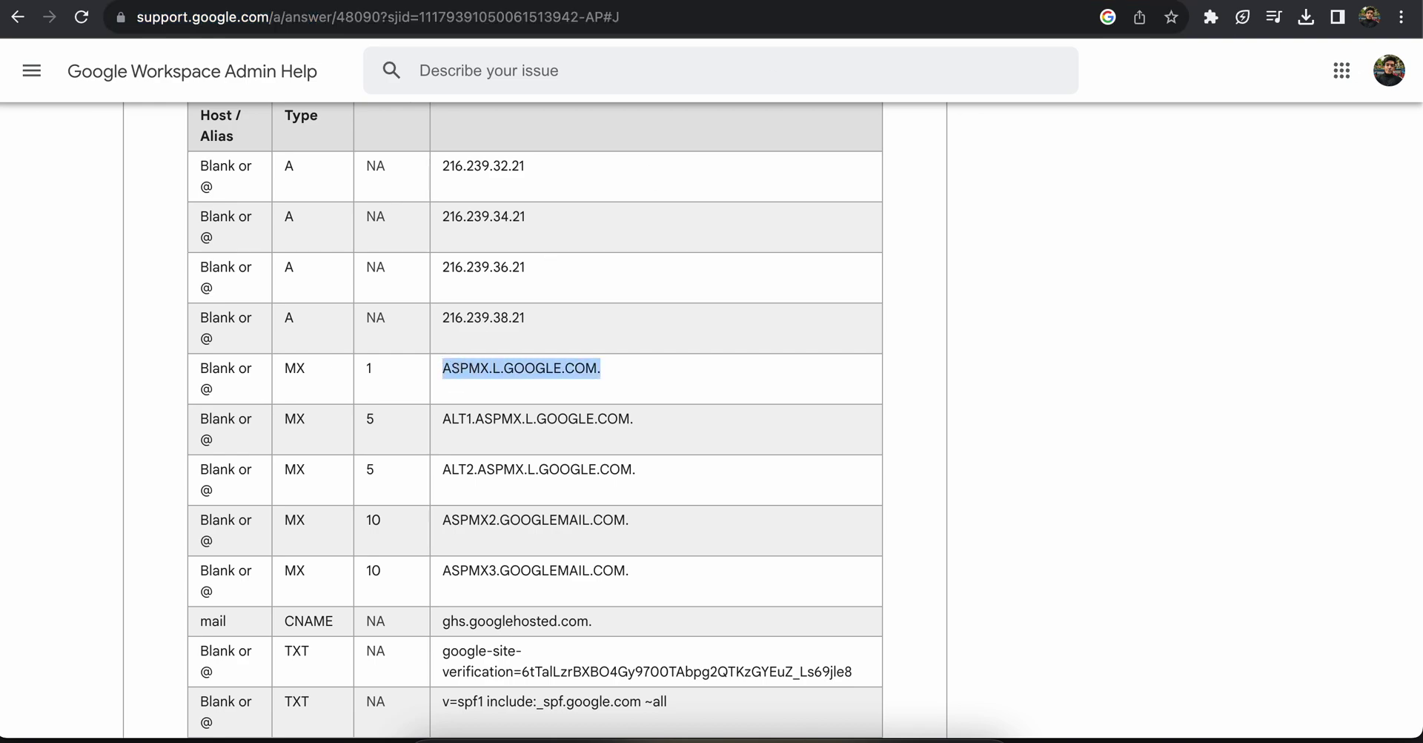
key("ctrl+Tab")
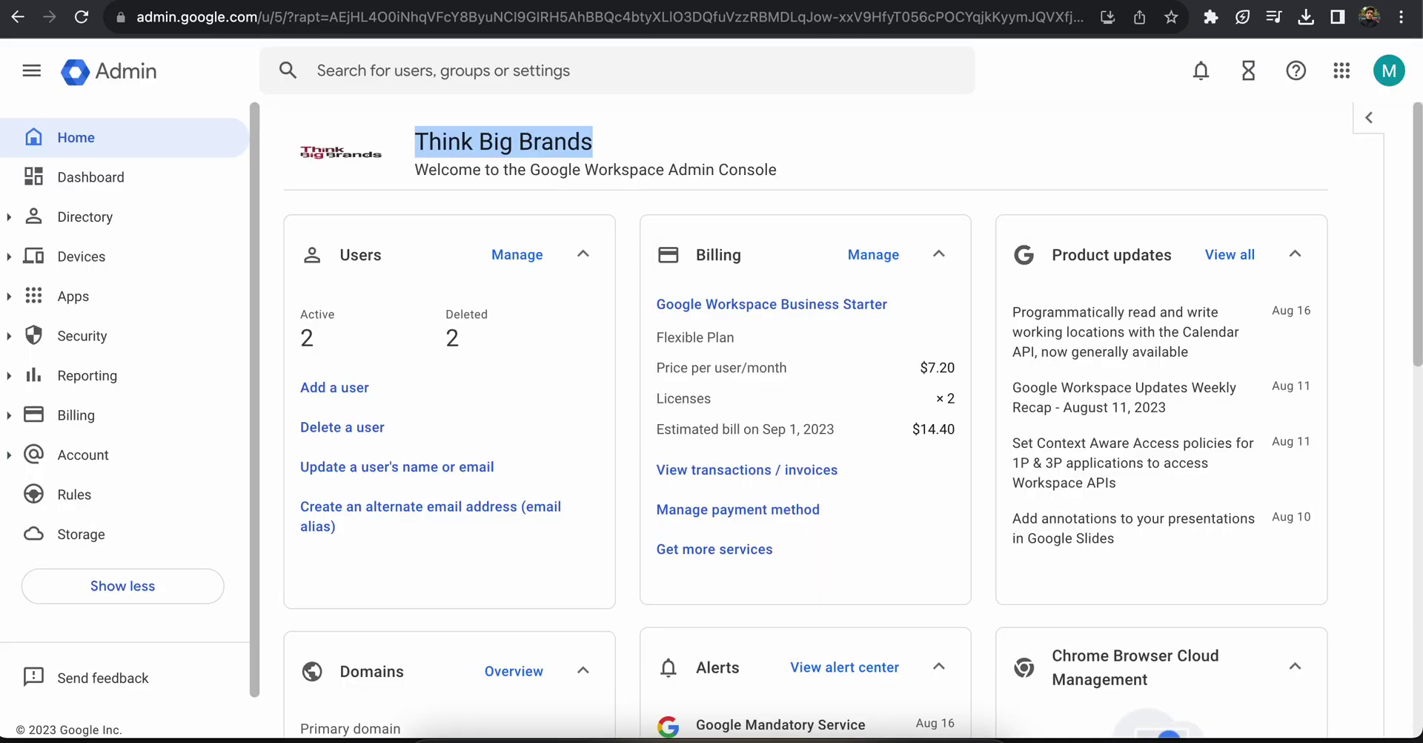
key("ctrl+Tab")
key("ctrl+Tab")
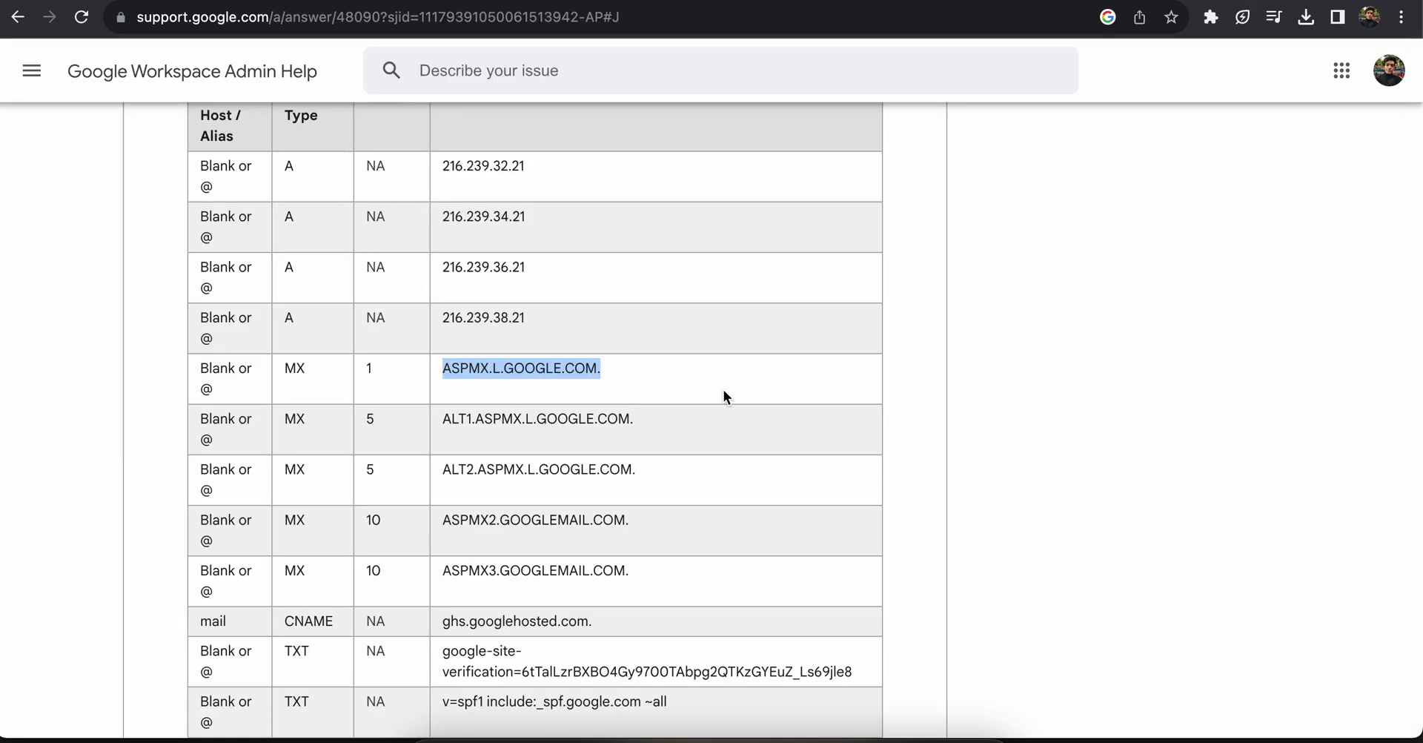
key("ctrl+Tab")
key("ctrl+v")
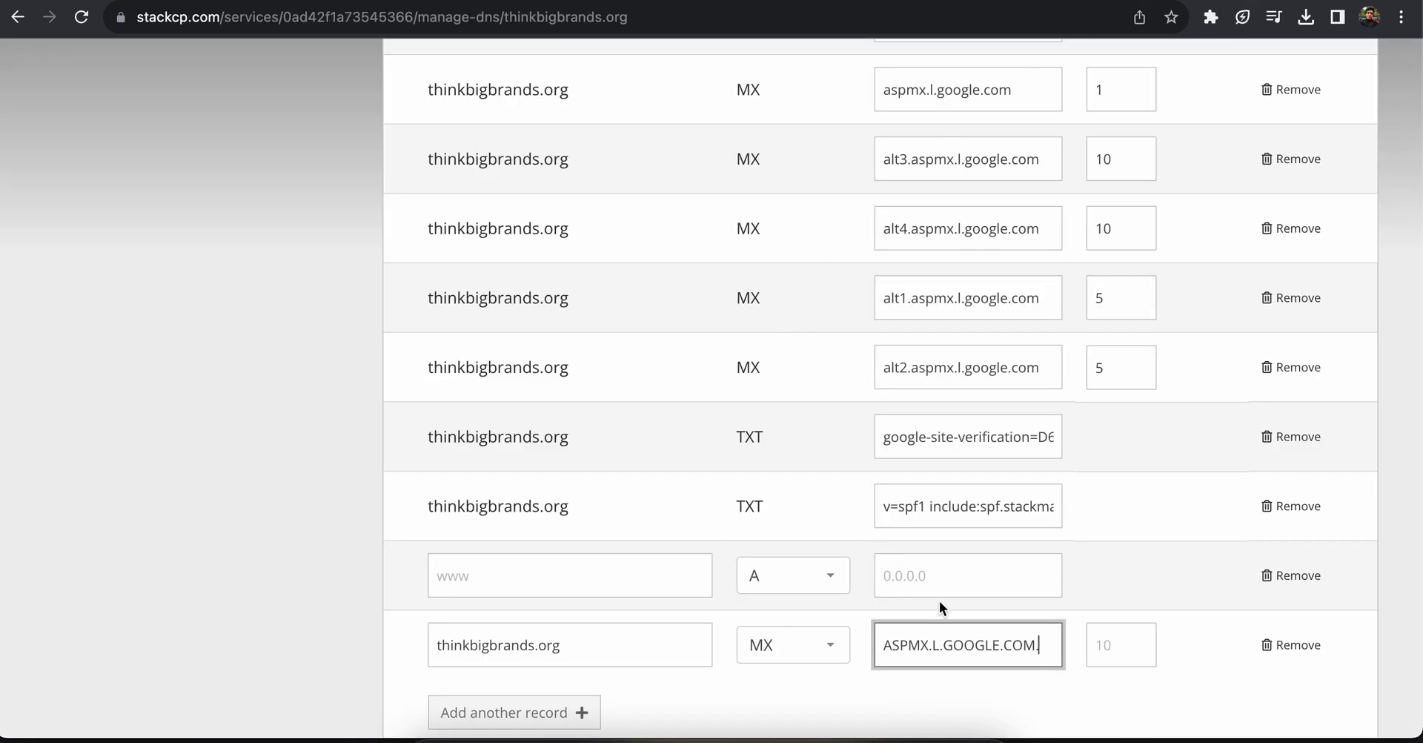
left_click(1112, 642)
scroll(1110, 639, "up", 1)
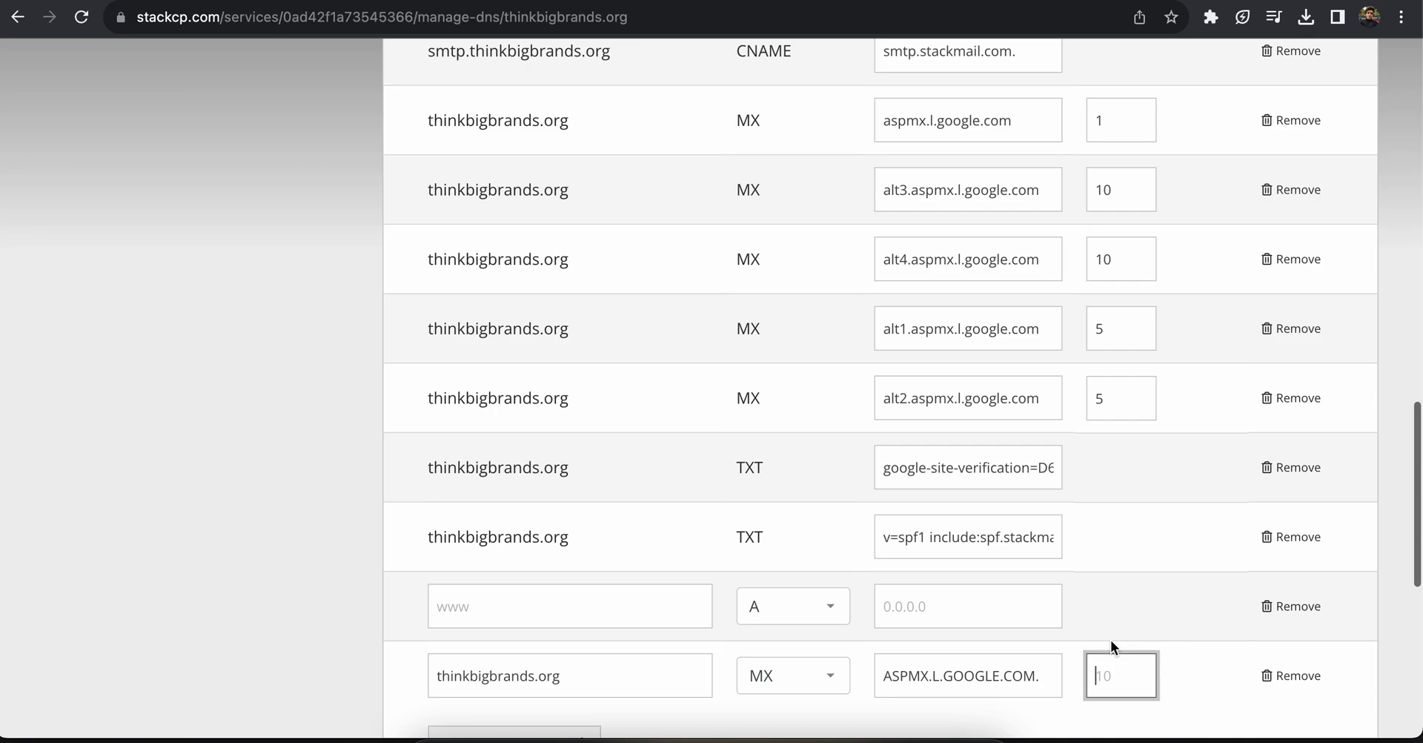
scroll(1111, 639, "down", 2)
type("1")
Add another DNS record with the name thinkbigbrands.org and the type MX, and activate its mail server field.
left_click(573, 644)
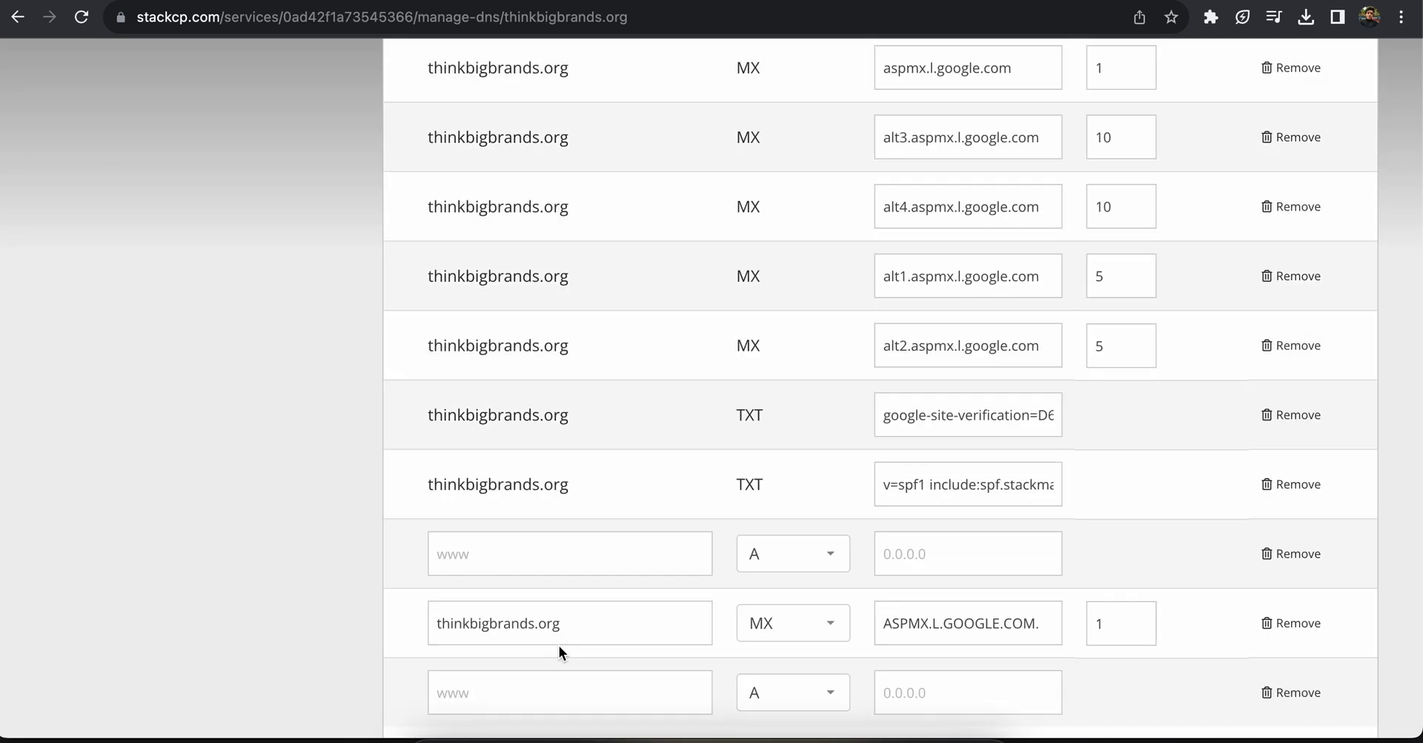
left_click(549, 679)
left_click(534, 627)
triple_click(531, 633)
key("super+c")
left_click(536, 714)
key("super+v")
left_click(816, 704)
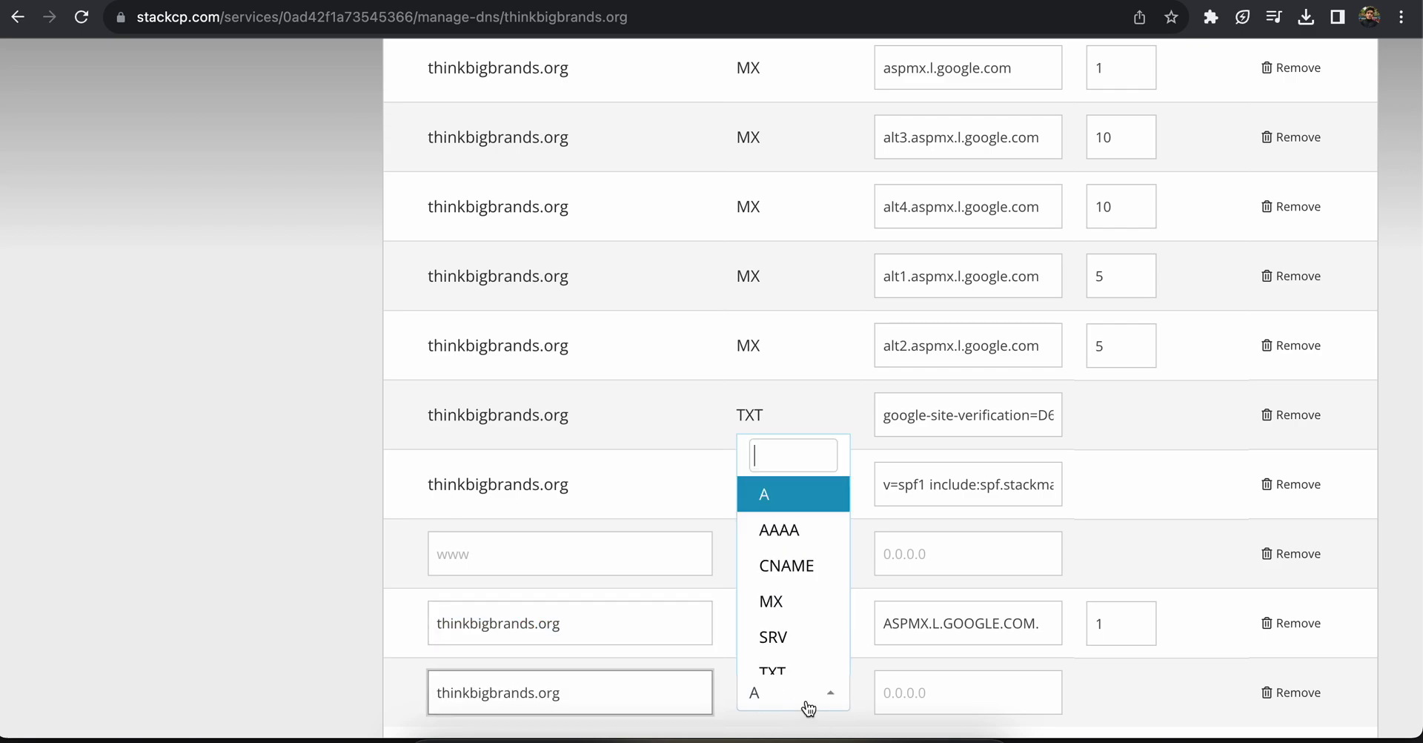
left_click(809, 602)
left_click(963, 689)
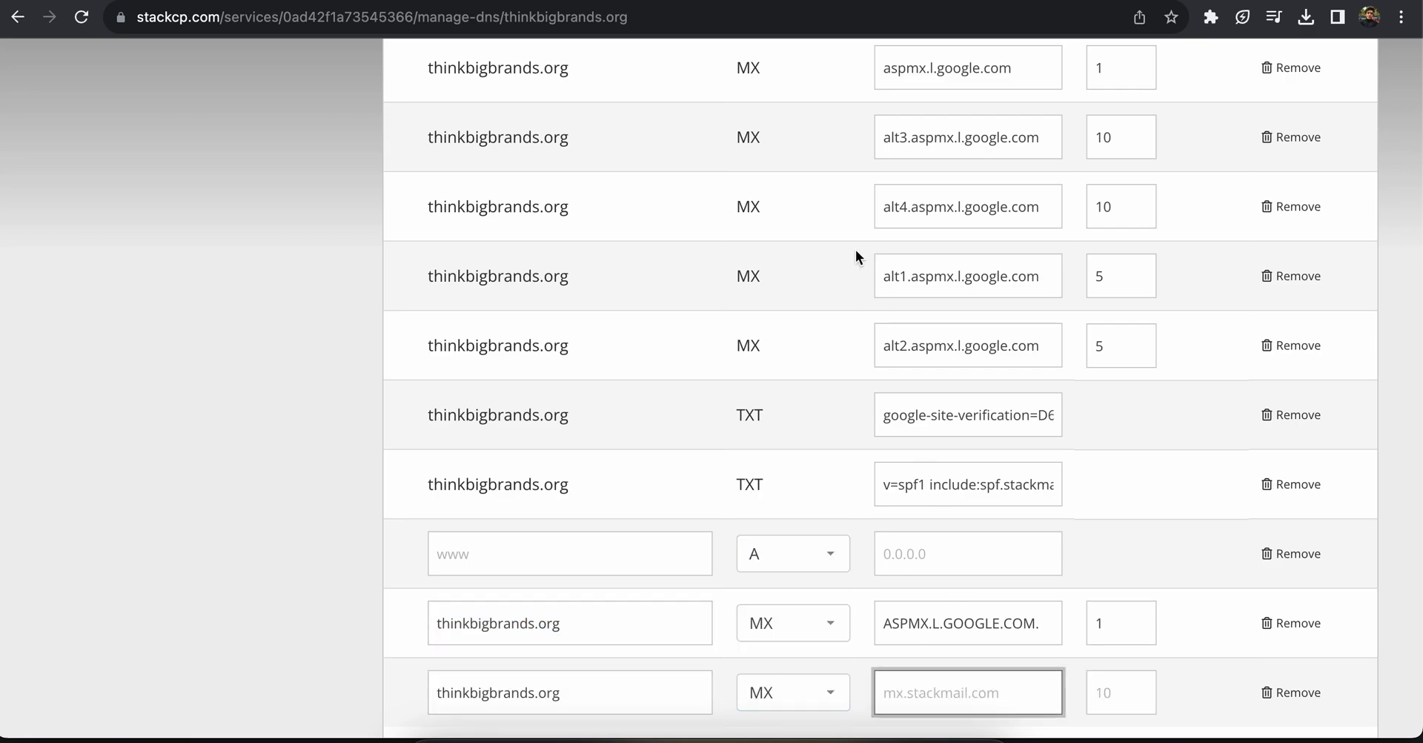
Compare the domain's existing MX servers and priorities with the MX rows in Google's example DNS configuration table.
double_click(921, 139)
key("ctrl+Tab")
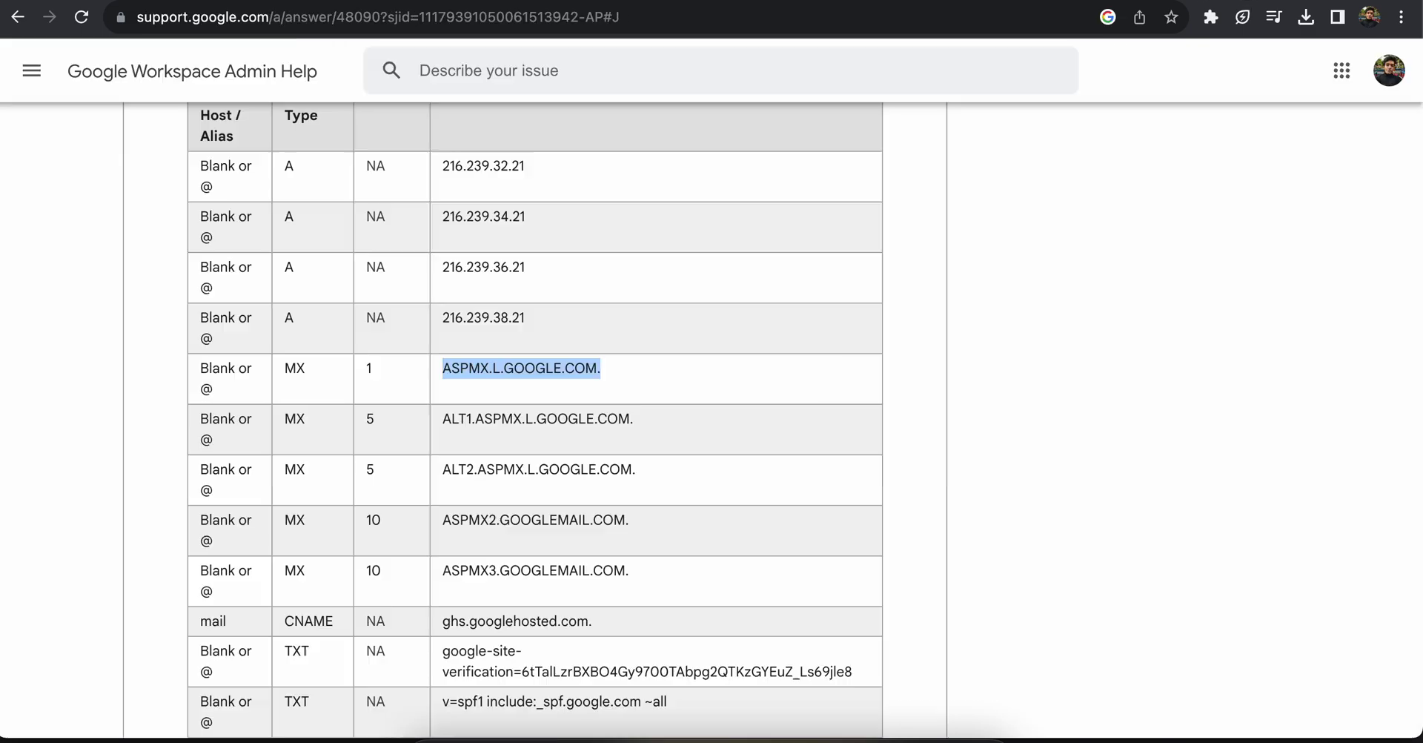
triple_click(538, 421)
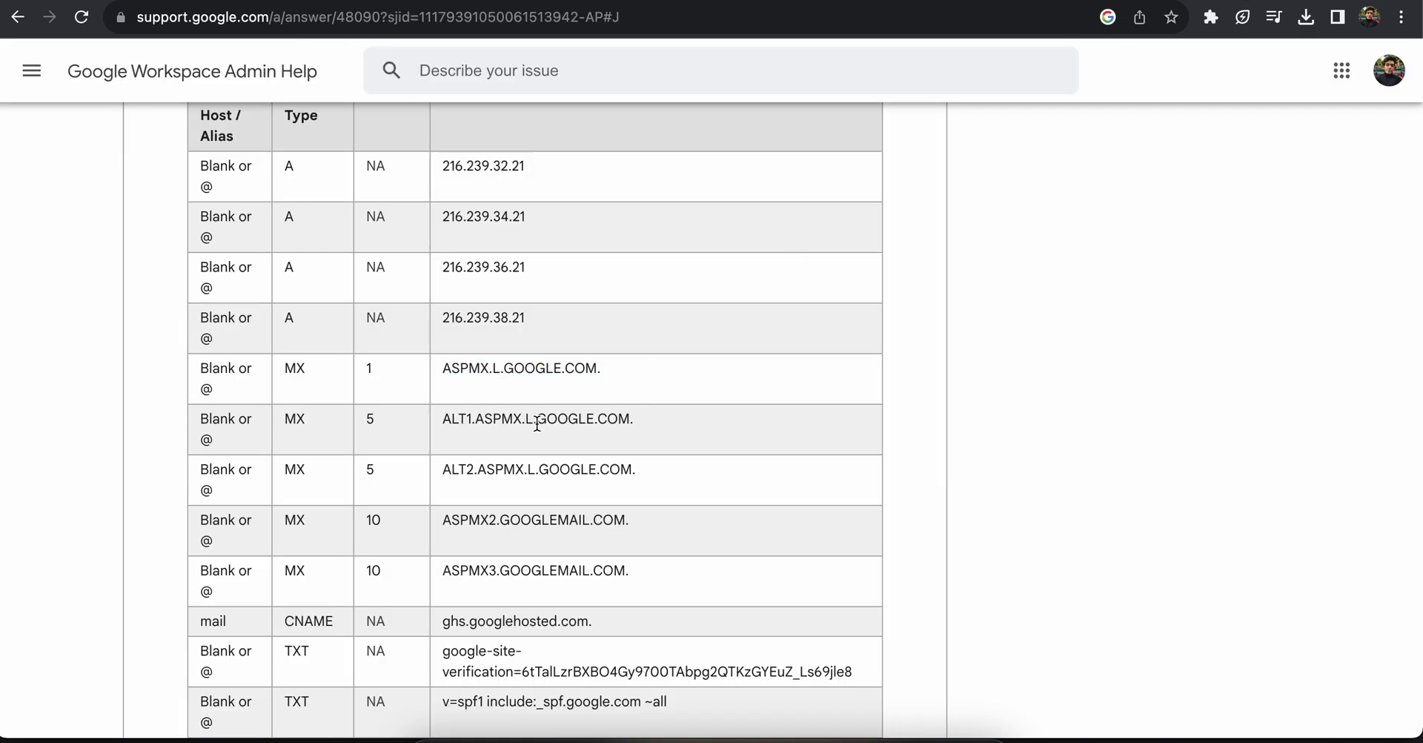
key("ctrl+Tab")
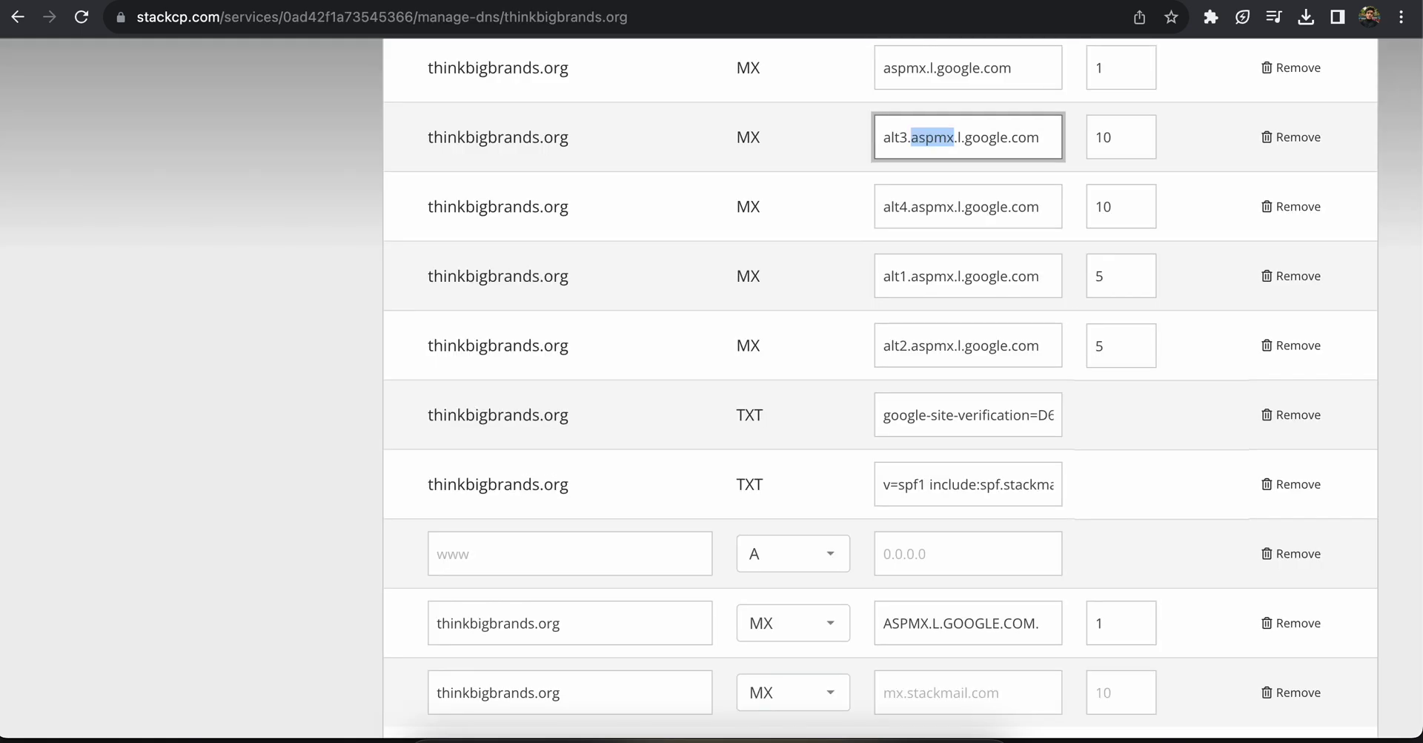
key("ctrl+Tab")
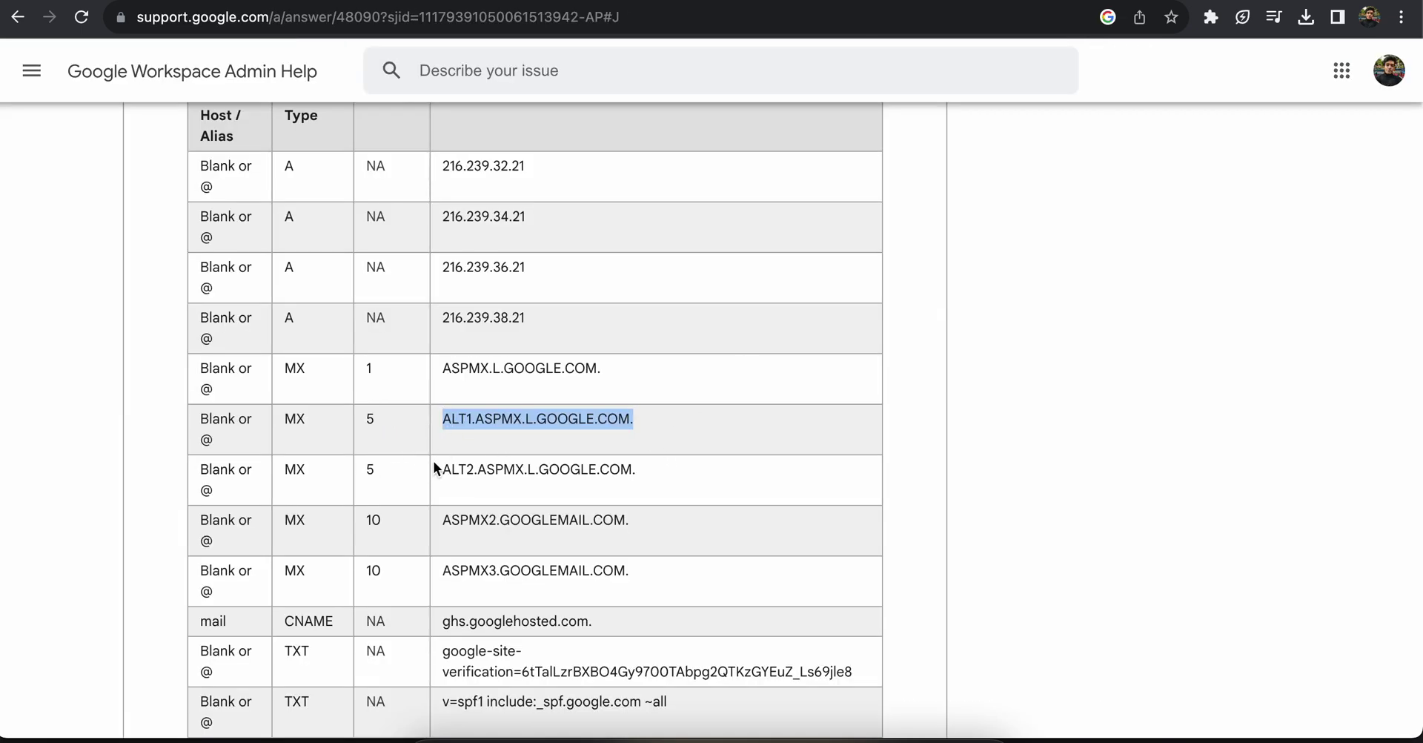
scroll(433, 461, "down", 1)
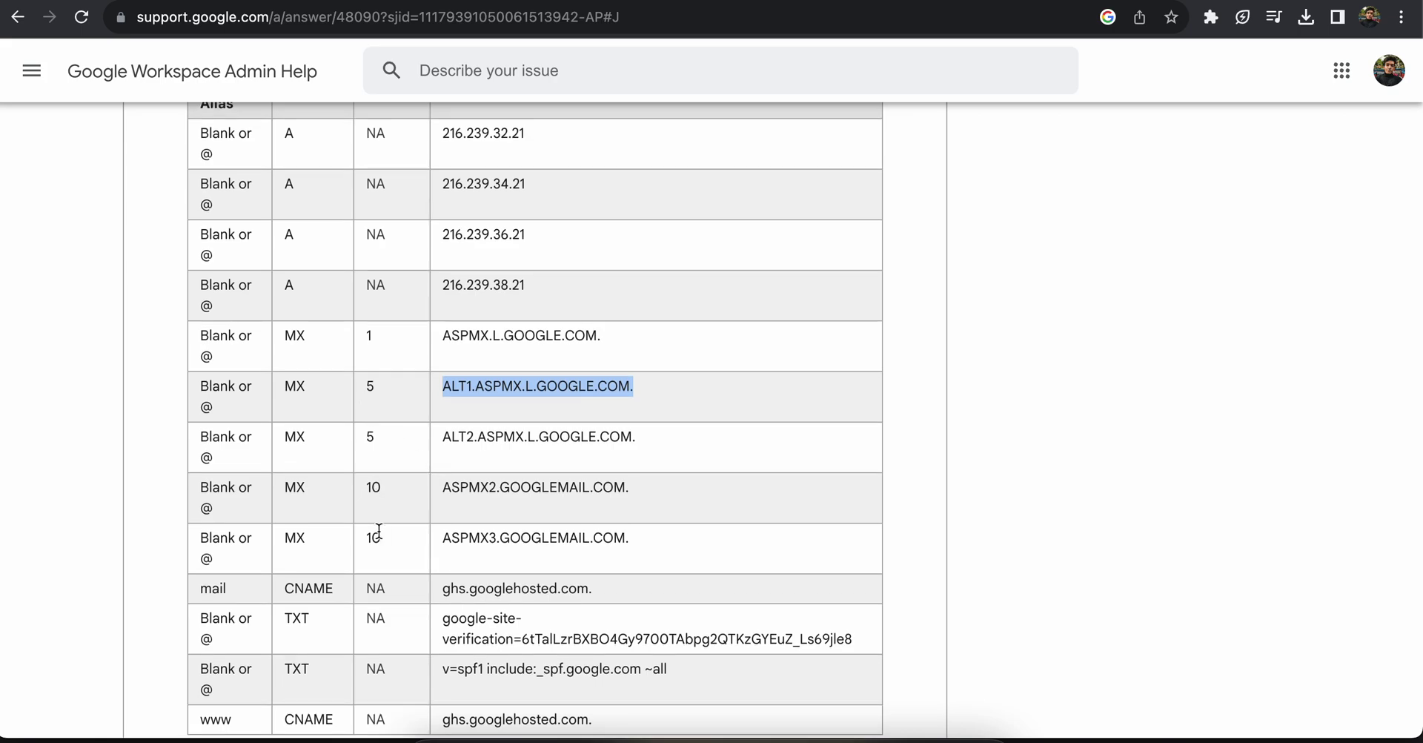
key("ctrl+shift+Tab")
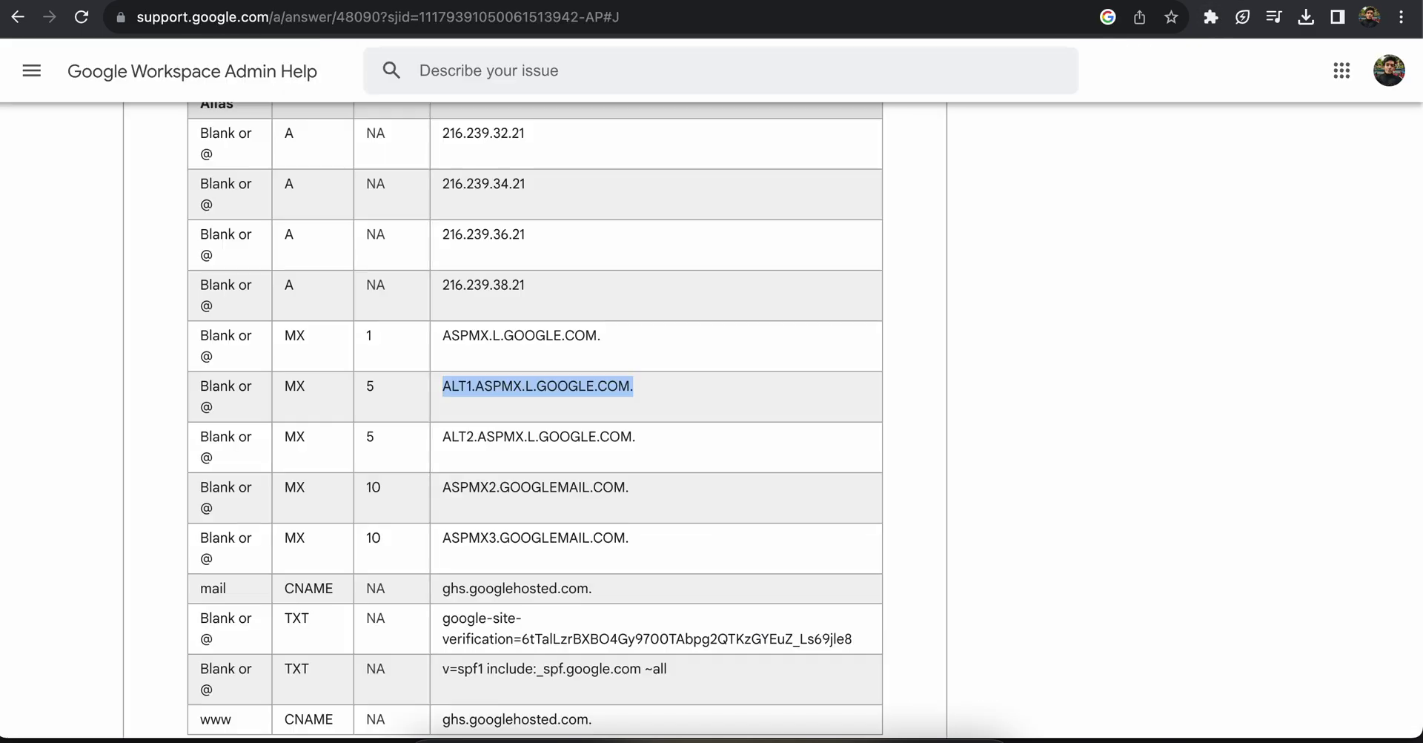
key("ctrl+Tab")
left_click_drag(442, 335, 642, 372)
left_click(581, 366)
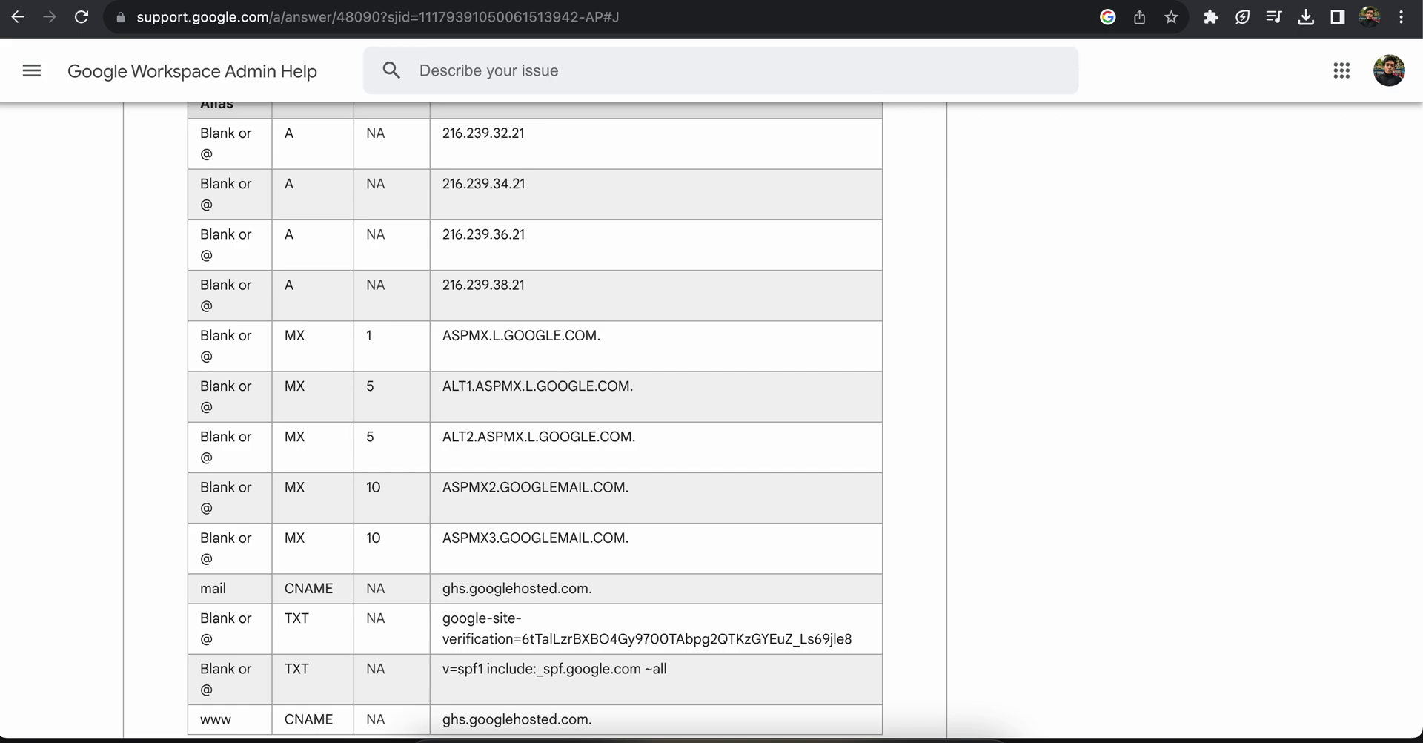
key("ctrl+Tab")
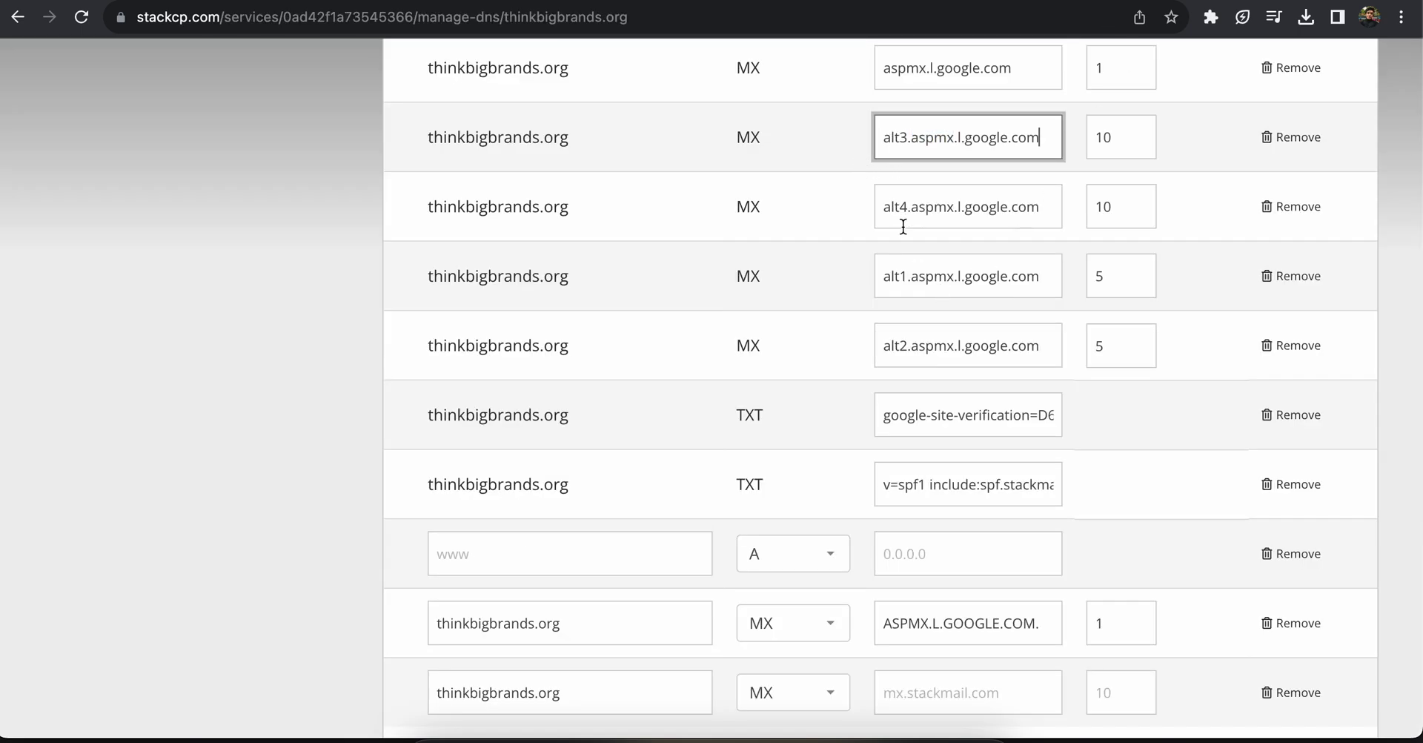
left_click(939, 227)
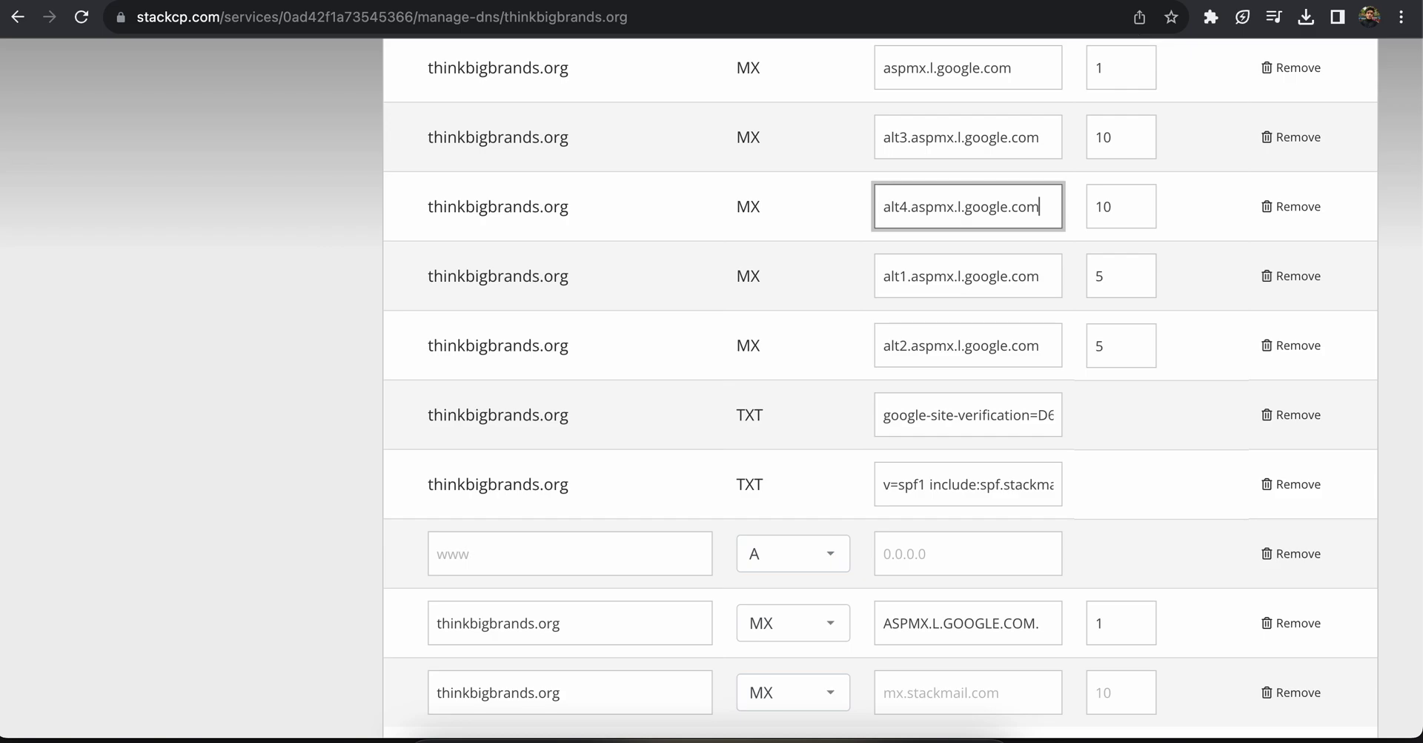
key("ctrl+shift+Tab")
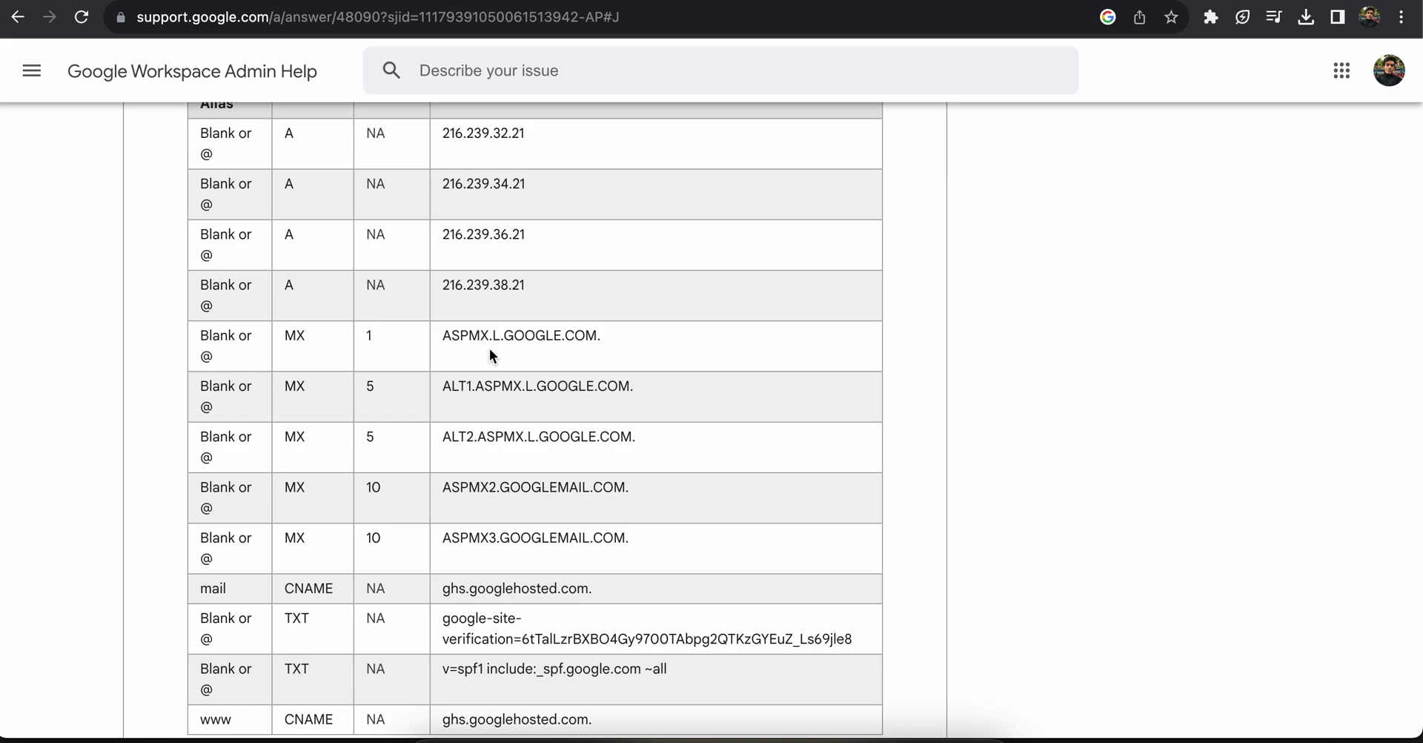
Copy ALT1.ASPMX.L.GOOGLE.COM. from Google's example table into the second new MX record's value in the DNS manager and set its priority to 5.
triple_click(498, 390)
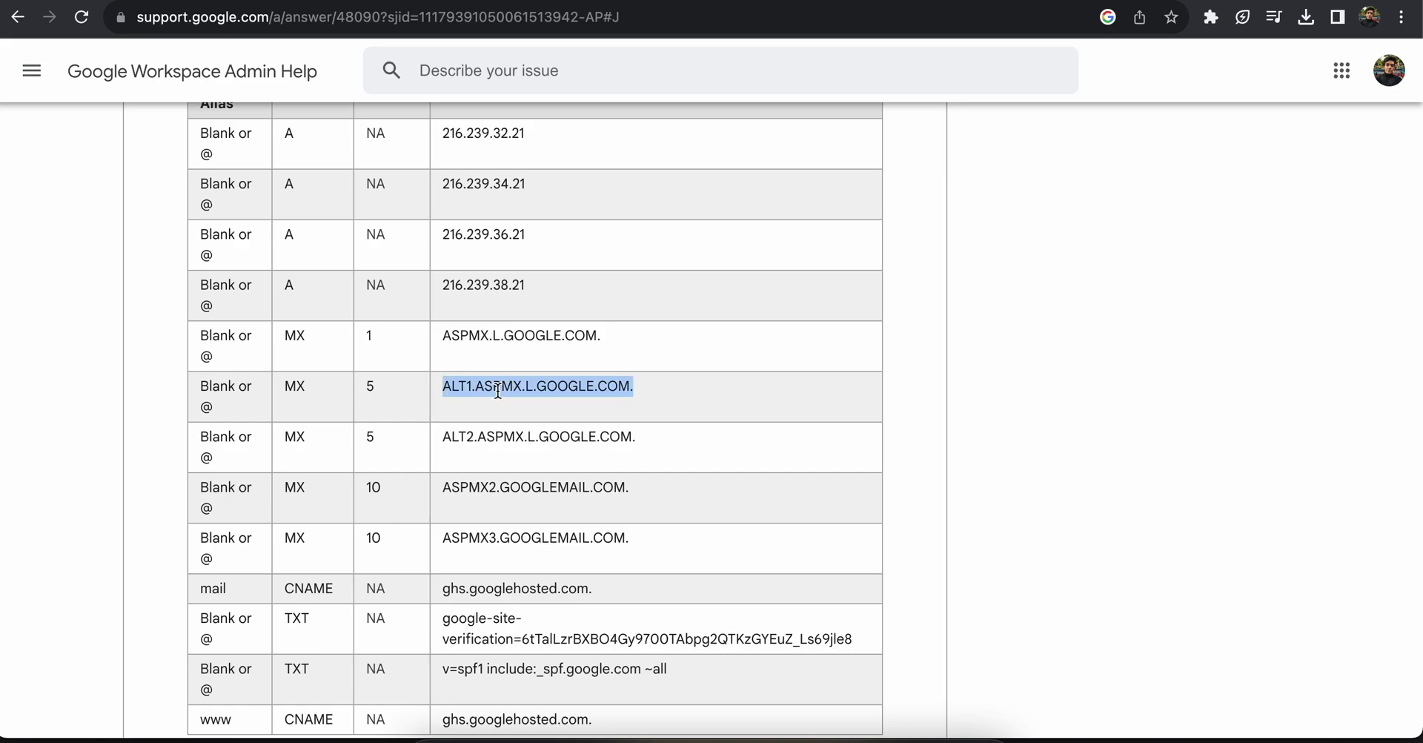
key("ctrl+Right")
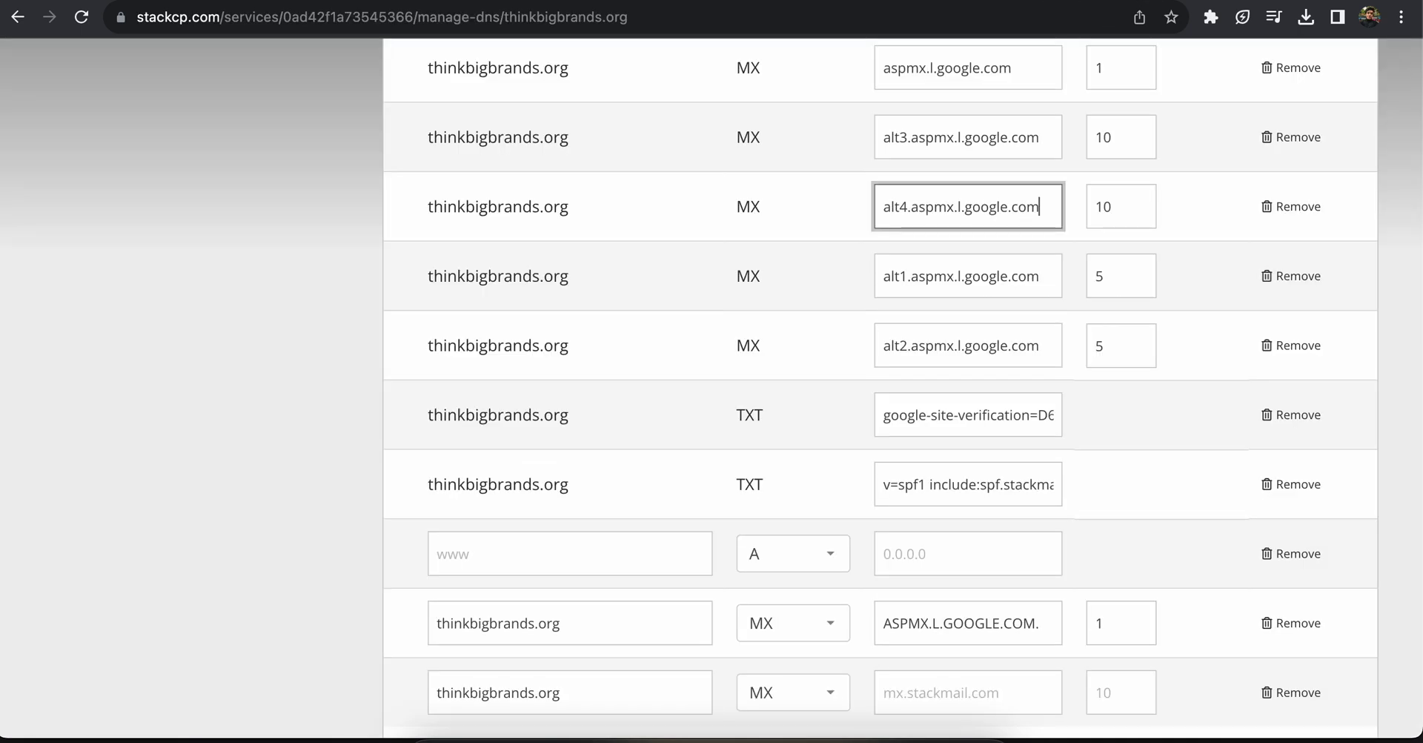
scroll(1040, 553, "down", 1)
left_click(988, 632)
key("super+v")
left_click(1103, 638)
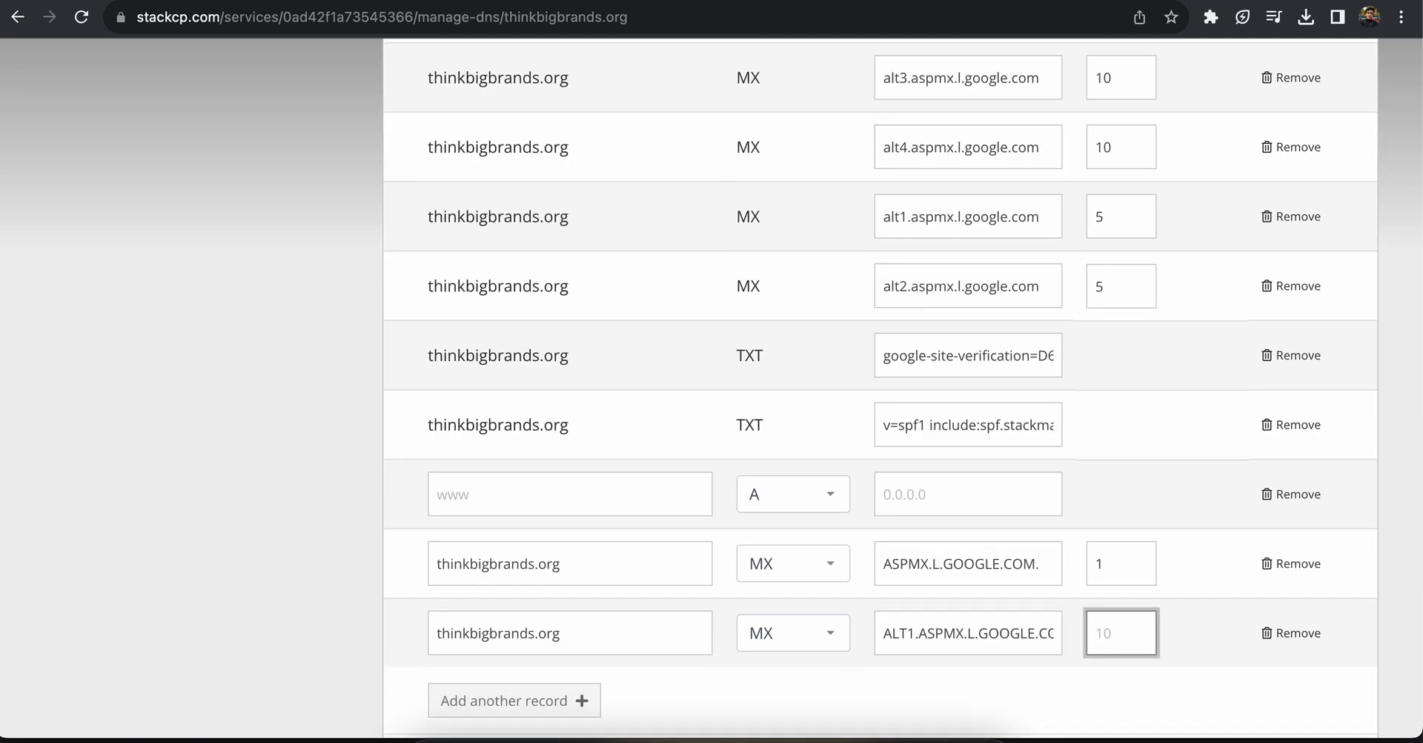
key("ctrl+Left")
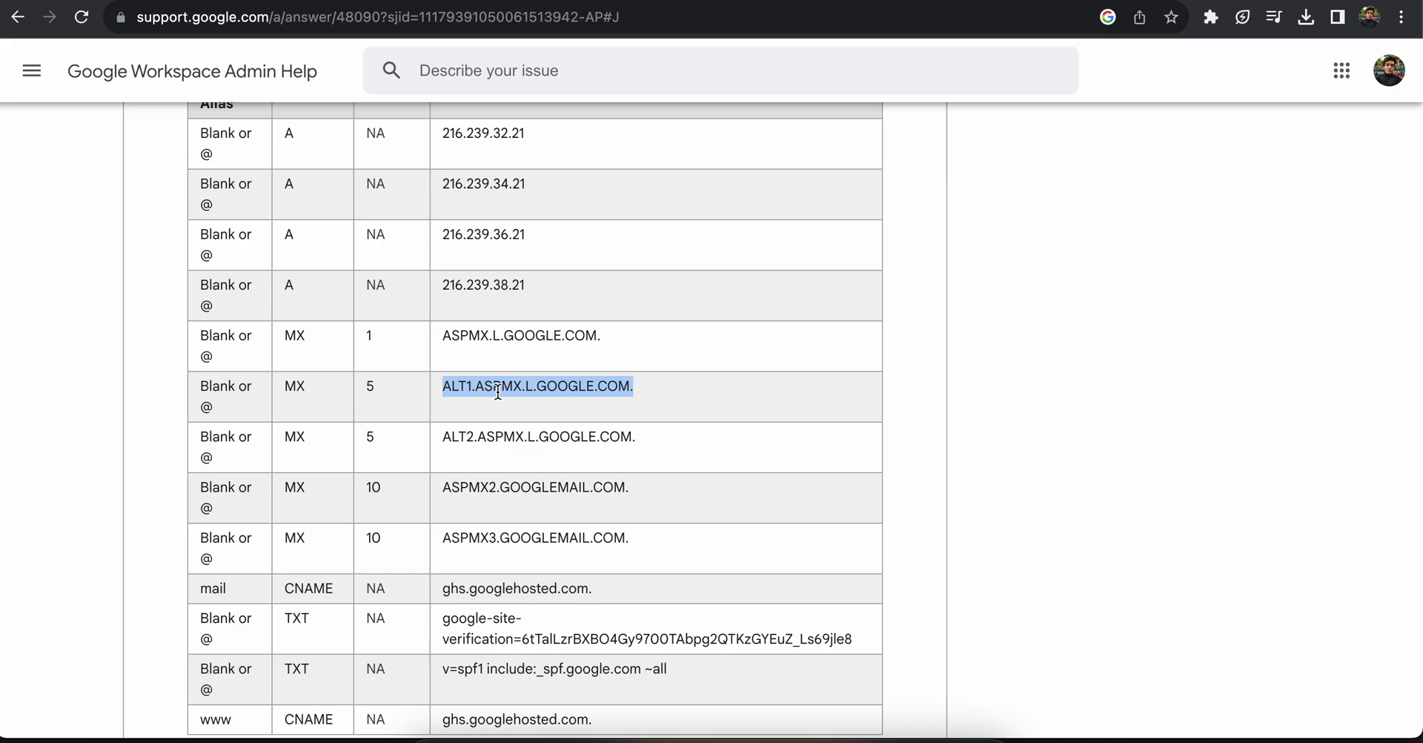
key("ctrl+Right")
type("5")
Add a third new DNS record below the ALT1 record, with the name thinkbigbrands.org and the type MX.
scroll(741, 638, "down", 1)
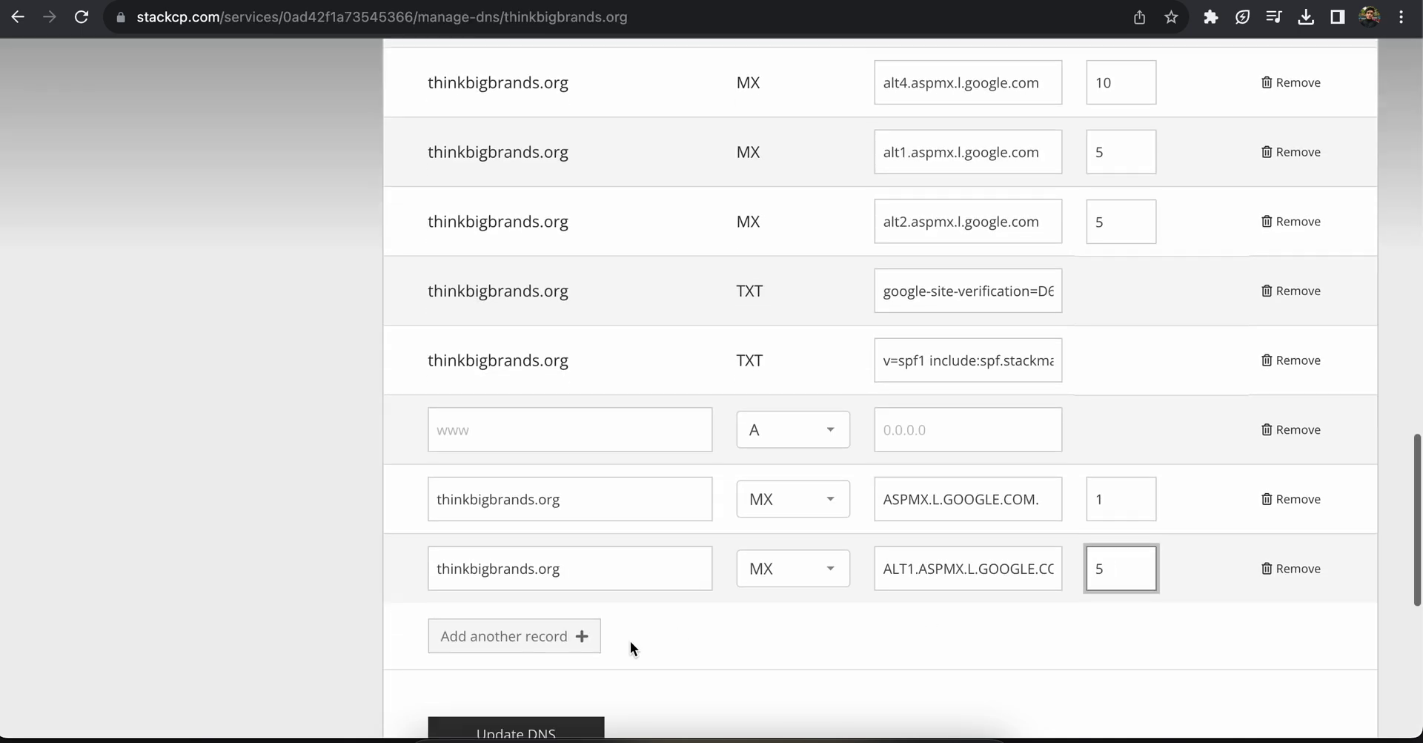
left_click(587, 636)
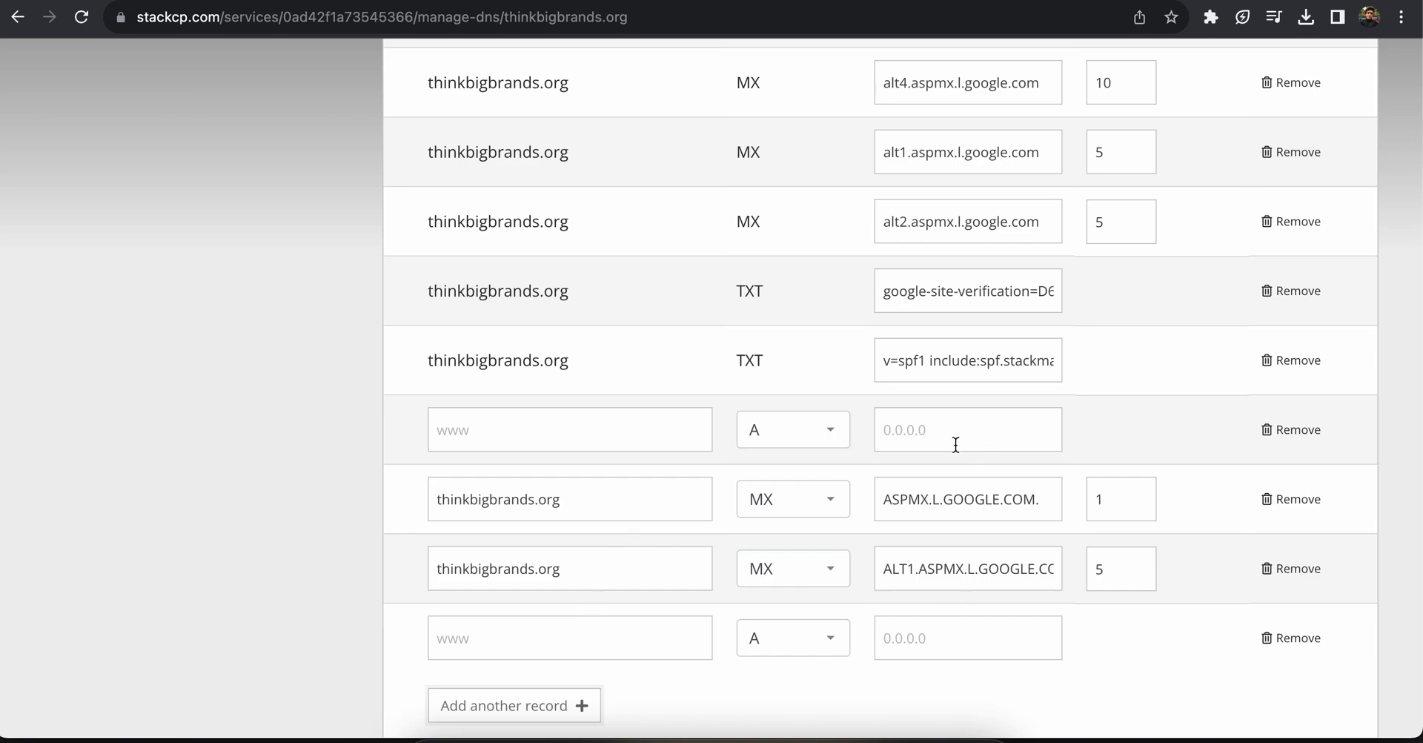
left_click(610, 560)
key("ctrl+a")
key("ctrl+c")
left_click(598, 626)
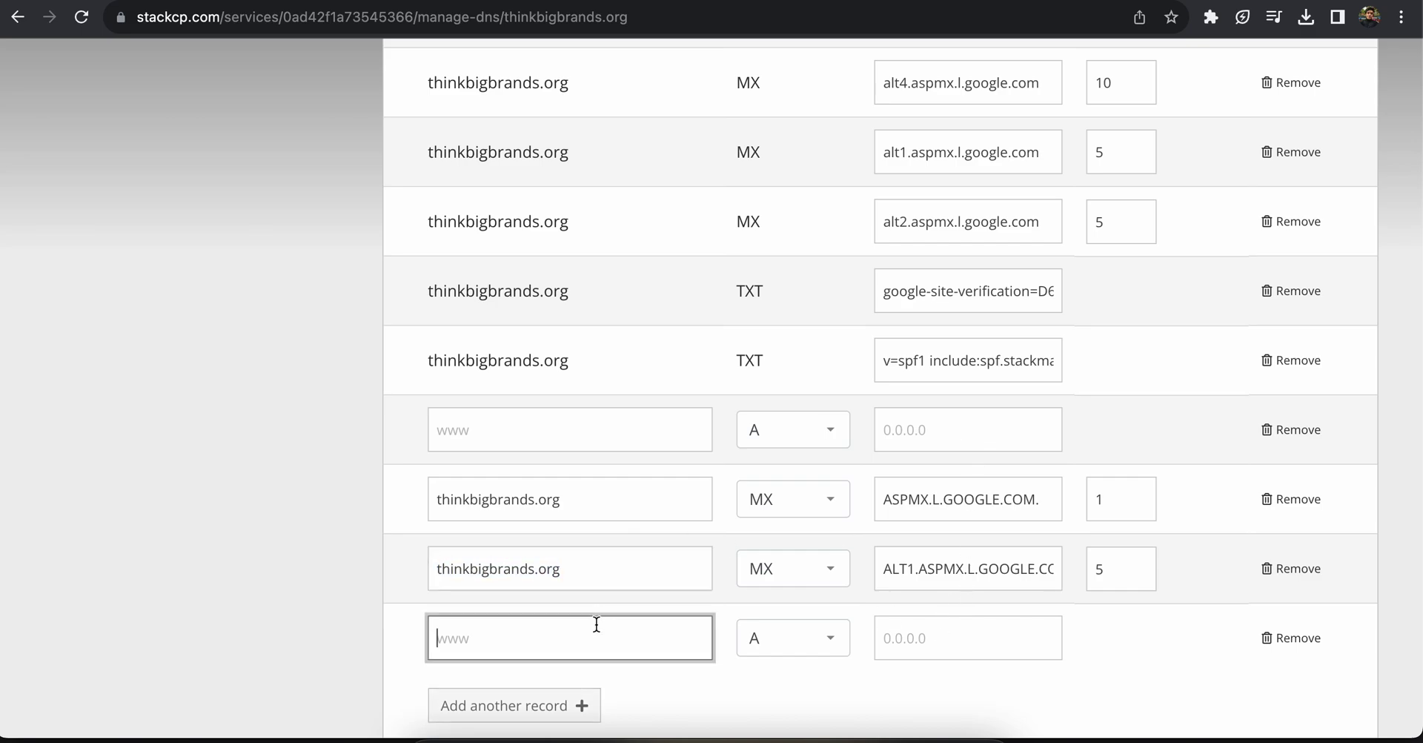
key("ctrl+v")
left_click(778, 639)
left_click(771, 547)
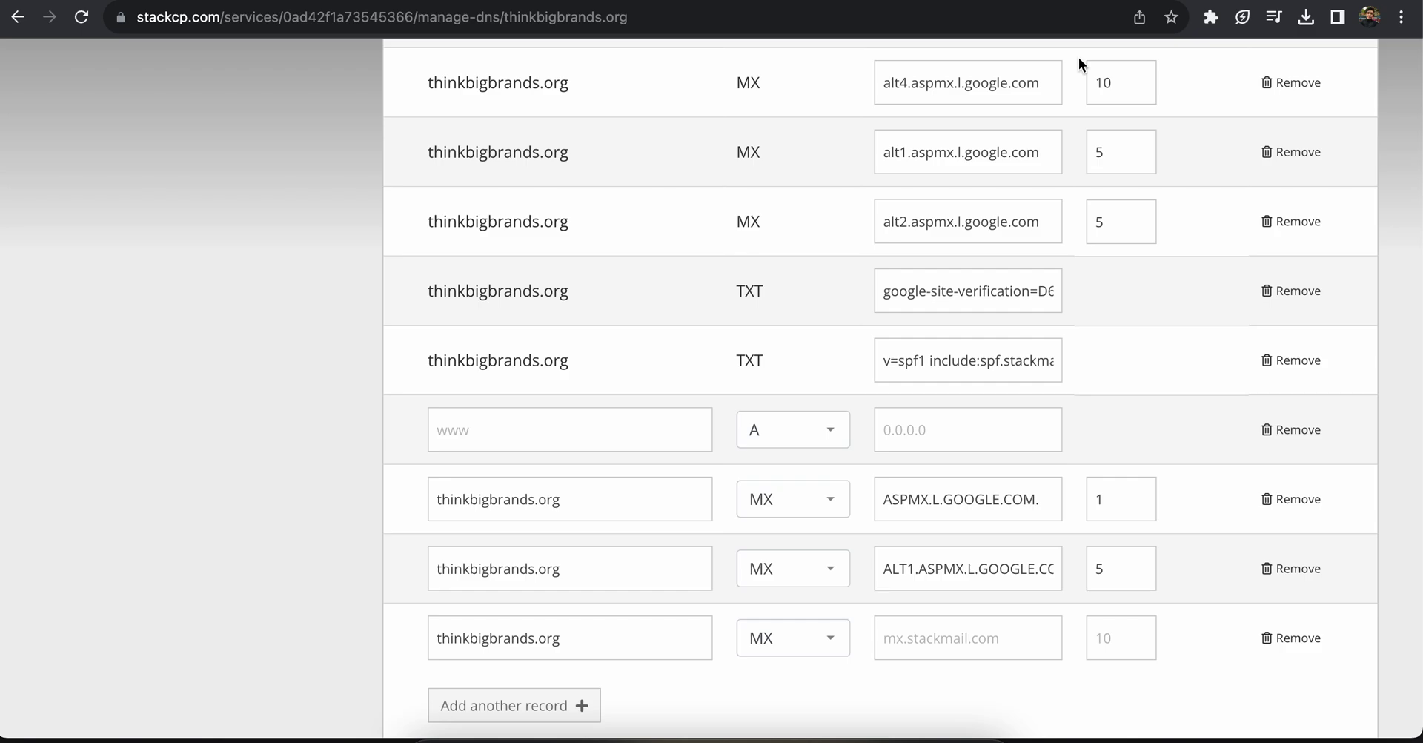
Copy ALT2.ASPMX.L.GOOGLE.COM. from the example table into the third new MX record's value and set its priority to 5.
key("ctrl+Tab")
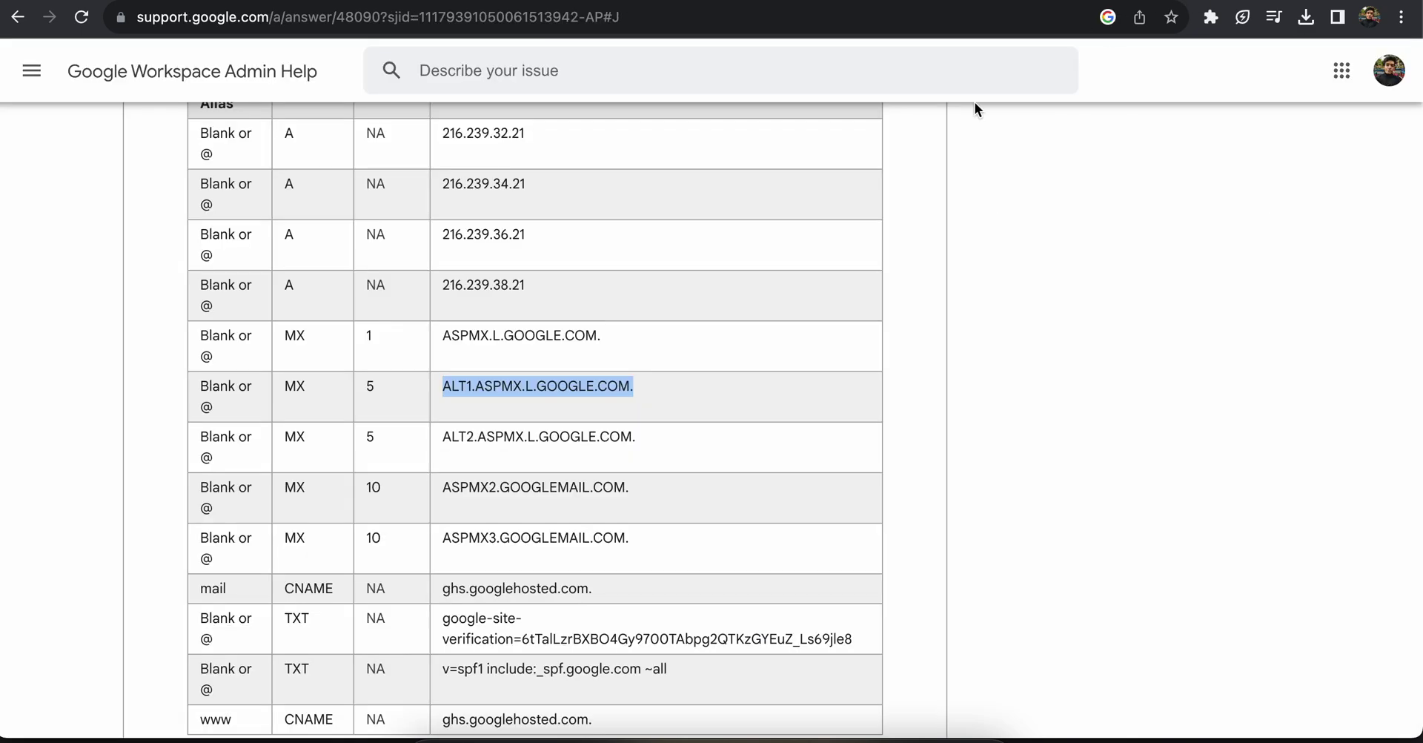
triple_click(481, 435)
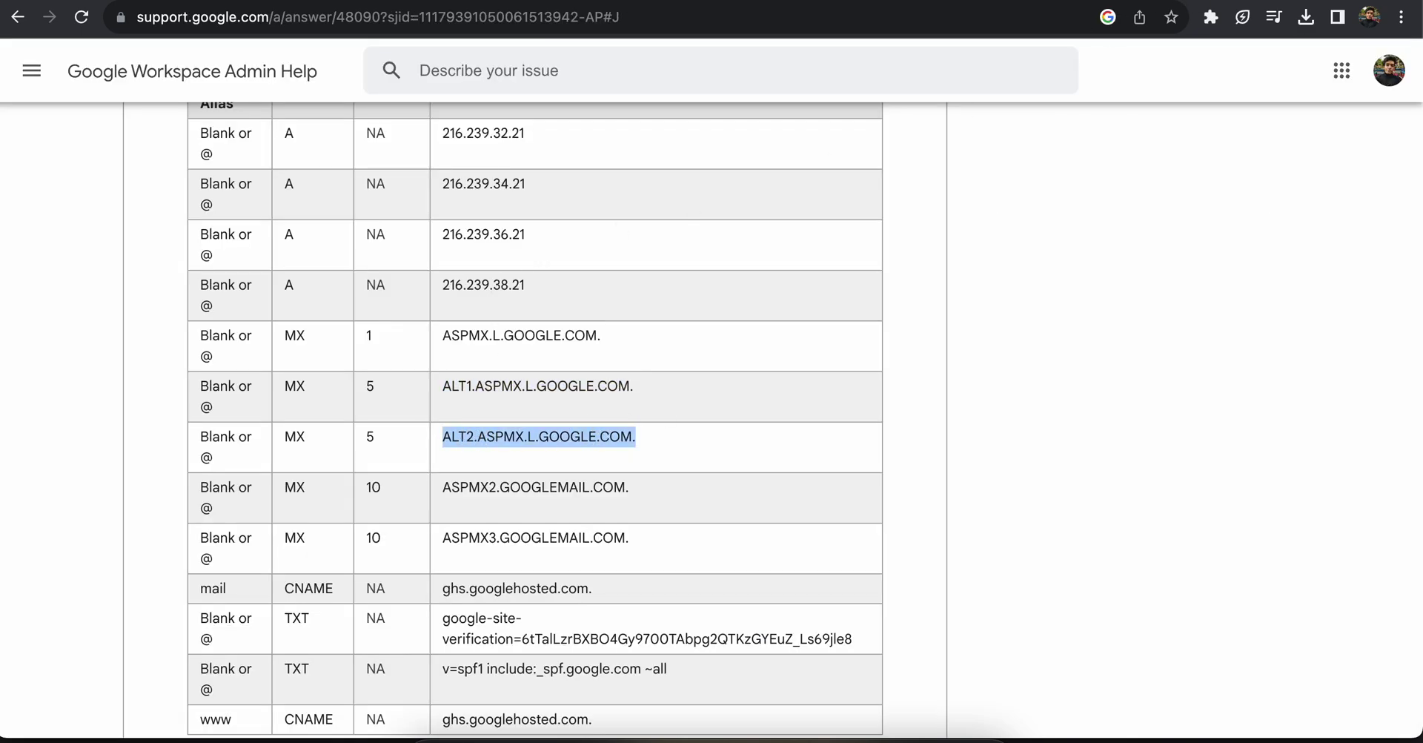
key("ctrl+shift+Tab")
left_click(938, 634)
key("ctrl+v")
left_click(1130, 635)
type("5")
Add a fourth new DNS record named thinkbigbrands.org with the type MX, and copy ASPMX2.GOOGLEMAIL.COM. from the example table.
left_click(490, 706)
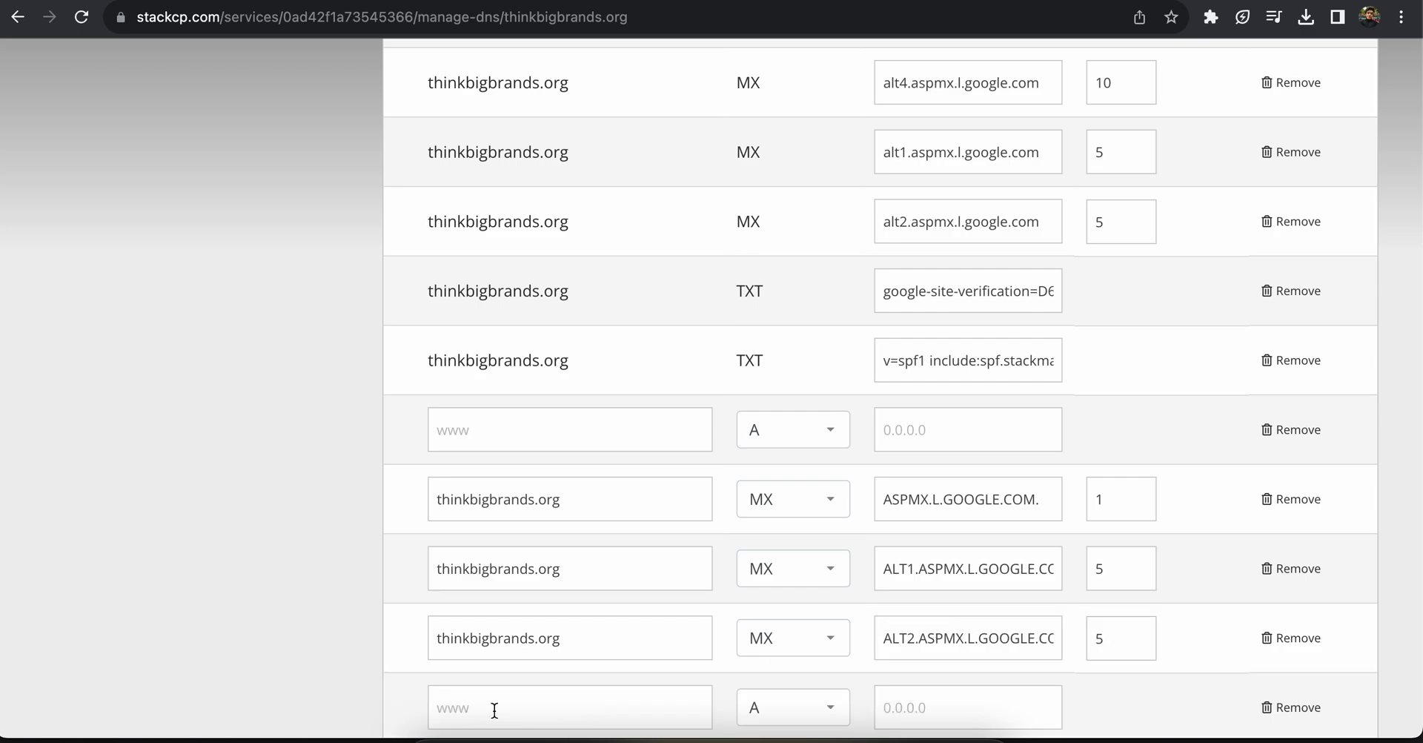
key("ctrl+Tab")
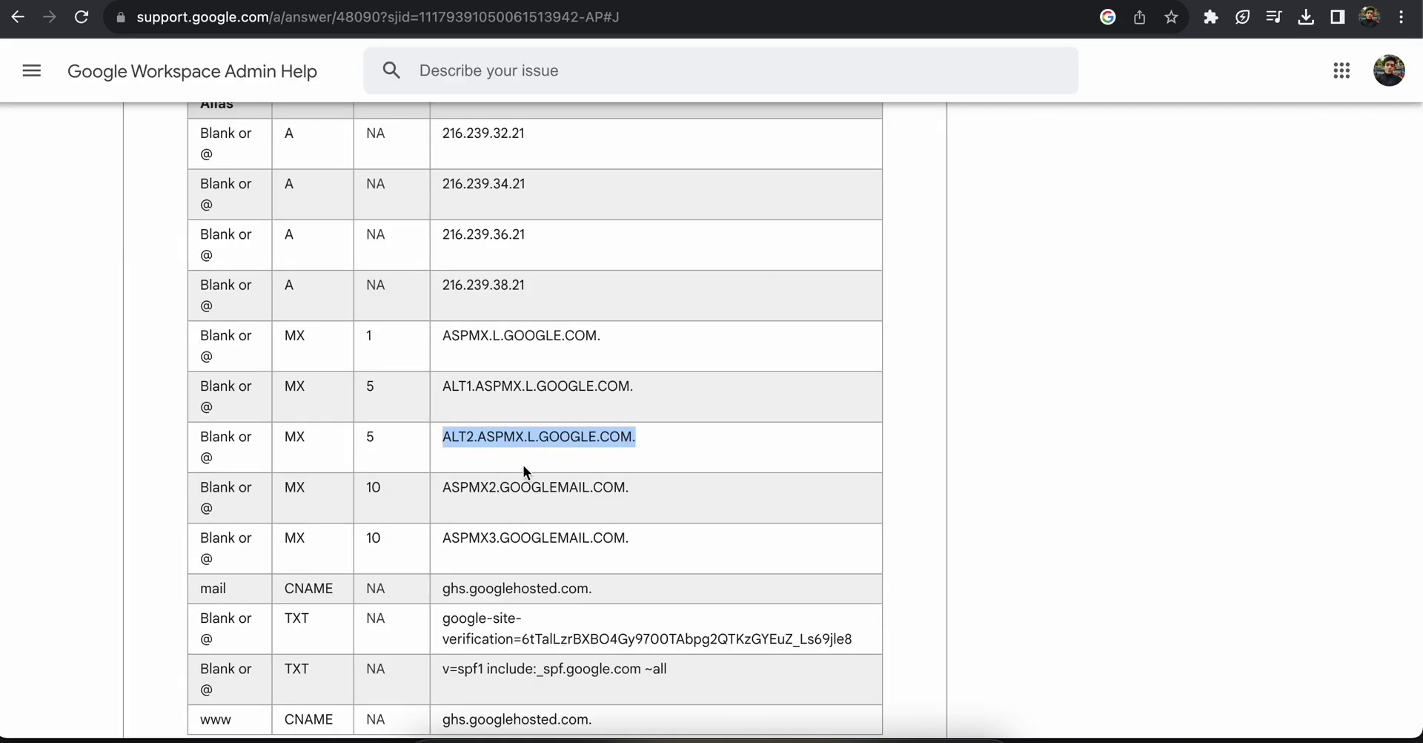
scroll(523, 464, "down", 1)
triple_click(536, 408)
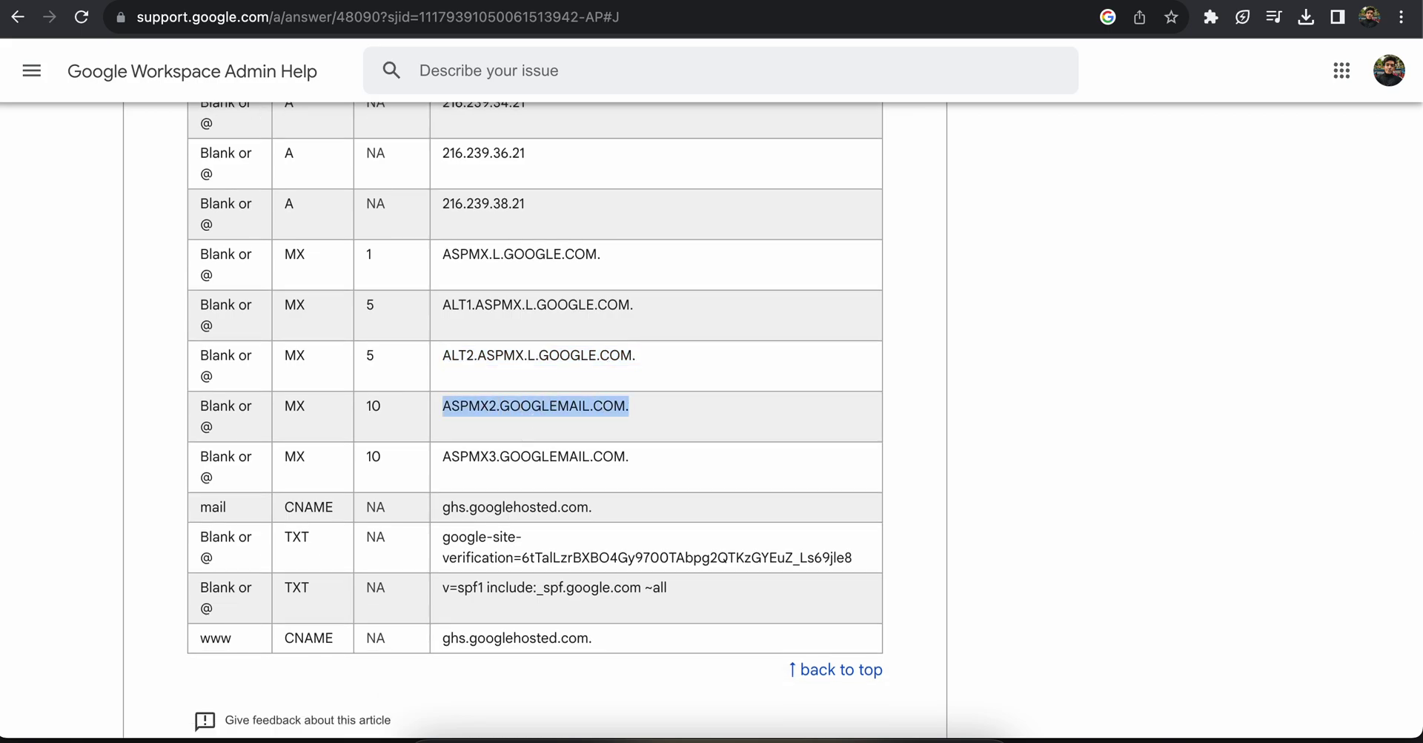
key("ctrl+Tab")
left_click(654, 715)
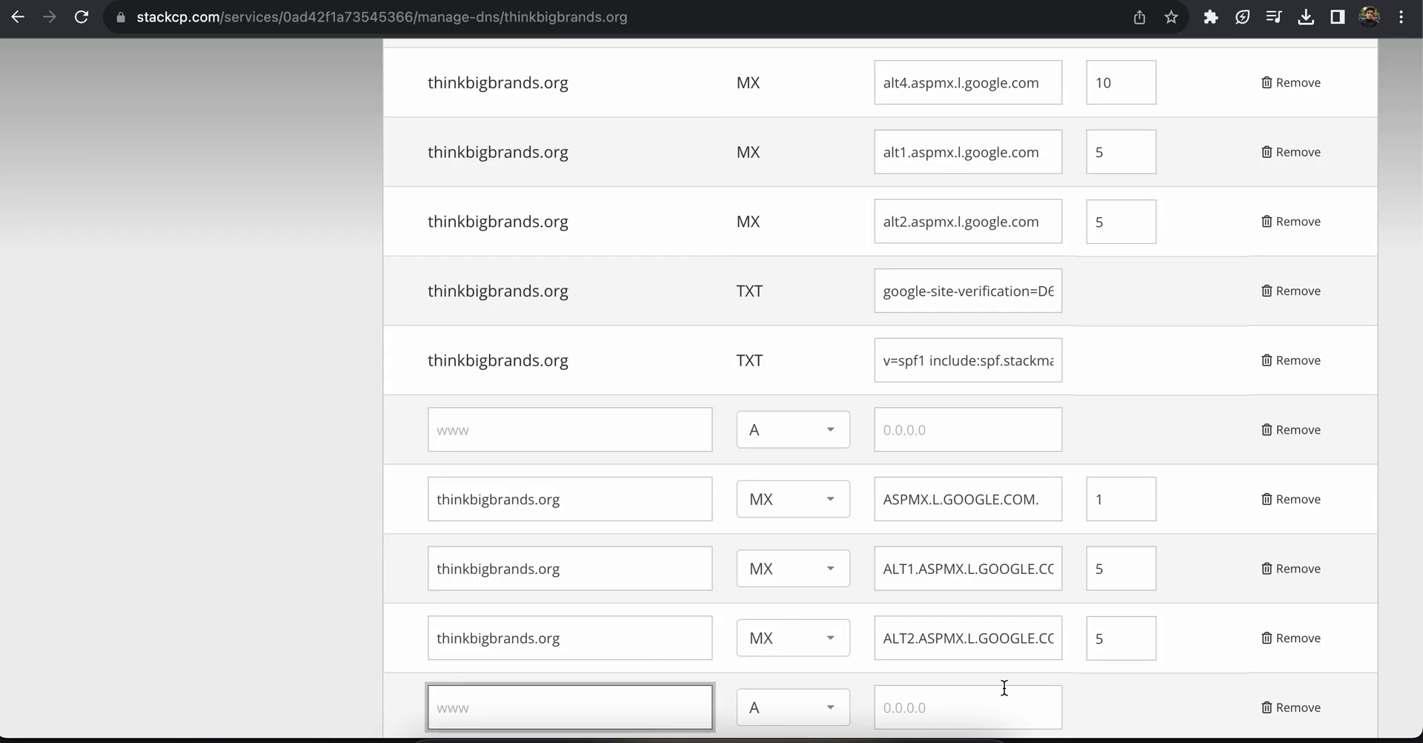
type("thinkbigbrands.org")
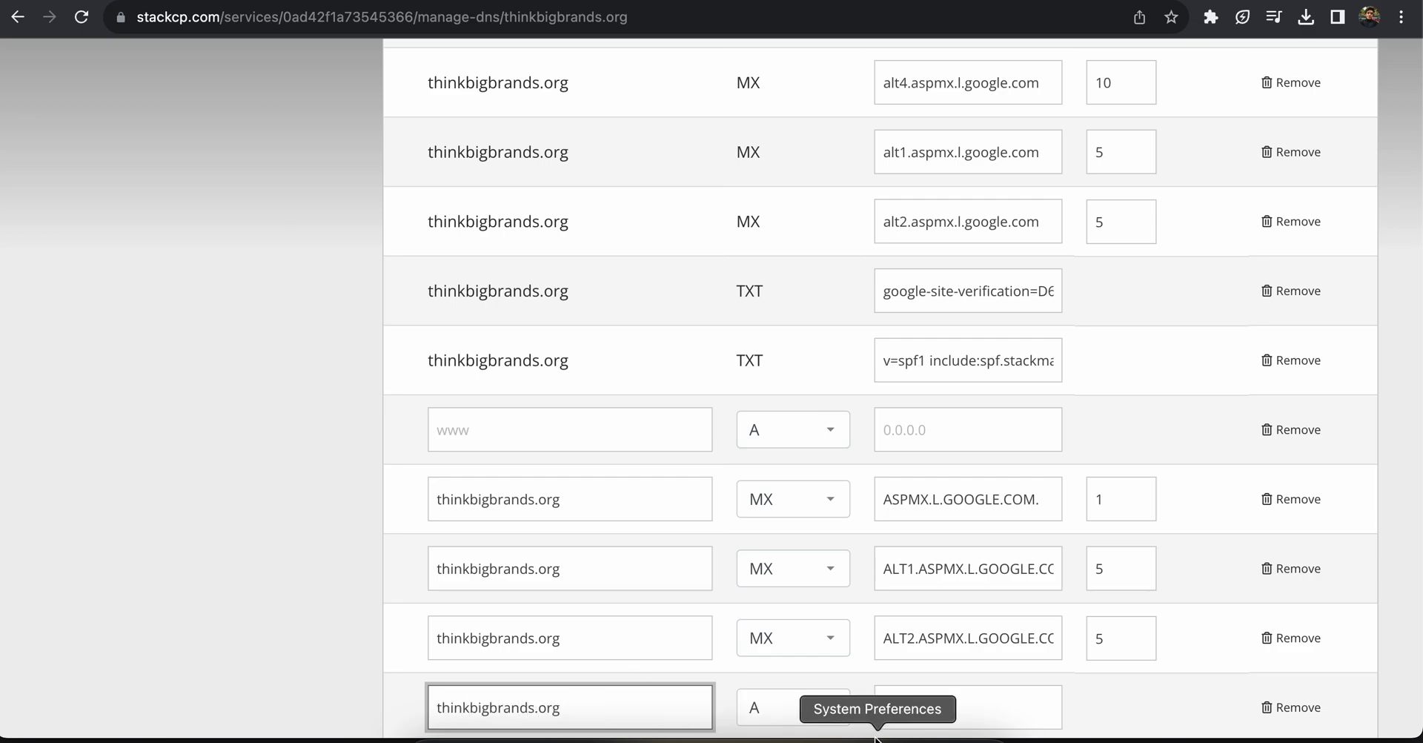
left_click(797, 708)
left_click(821, 634)
Paste ASPMX2.GOOGLEMAIL.COM. as the fourth new MX record's value and set its priority to 10.
left_click(964, 709)
key("ctrl+v")
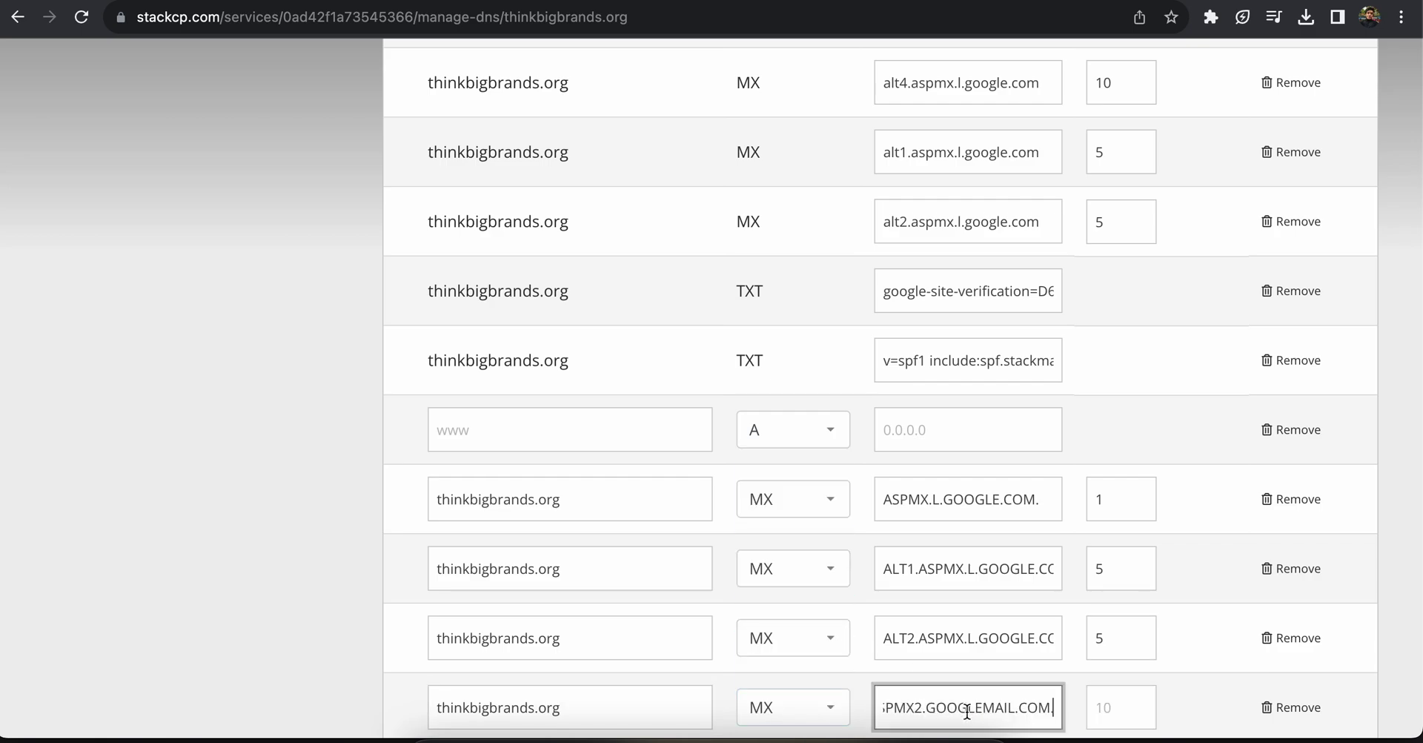
left_click(1099, 711)
type("10")
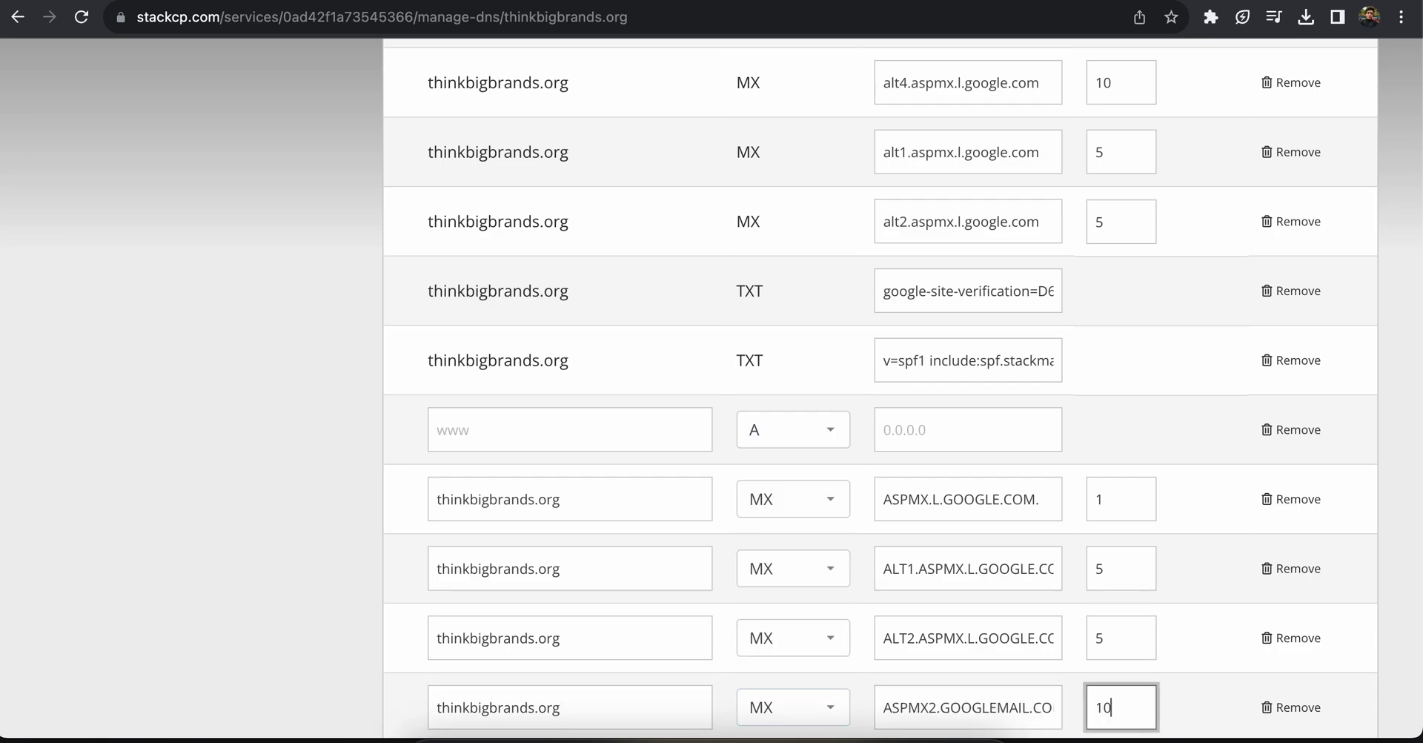
Add a fifth new DNS record below the ASPMX2 record, with the name thinkbigbrands.org and the type MX.
scroll(816, 668, "down", 2)
left_click(566, 666)
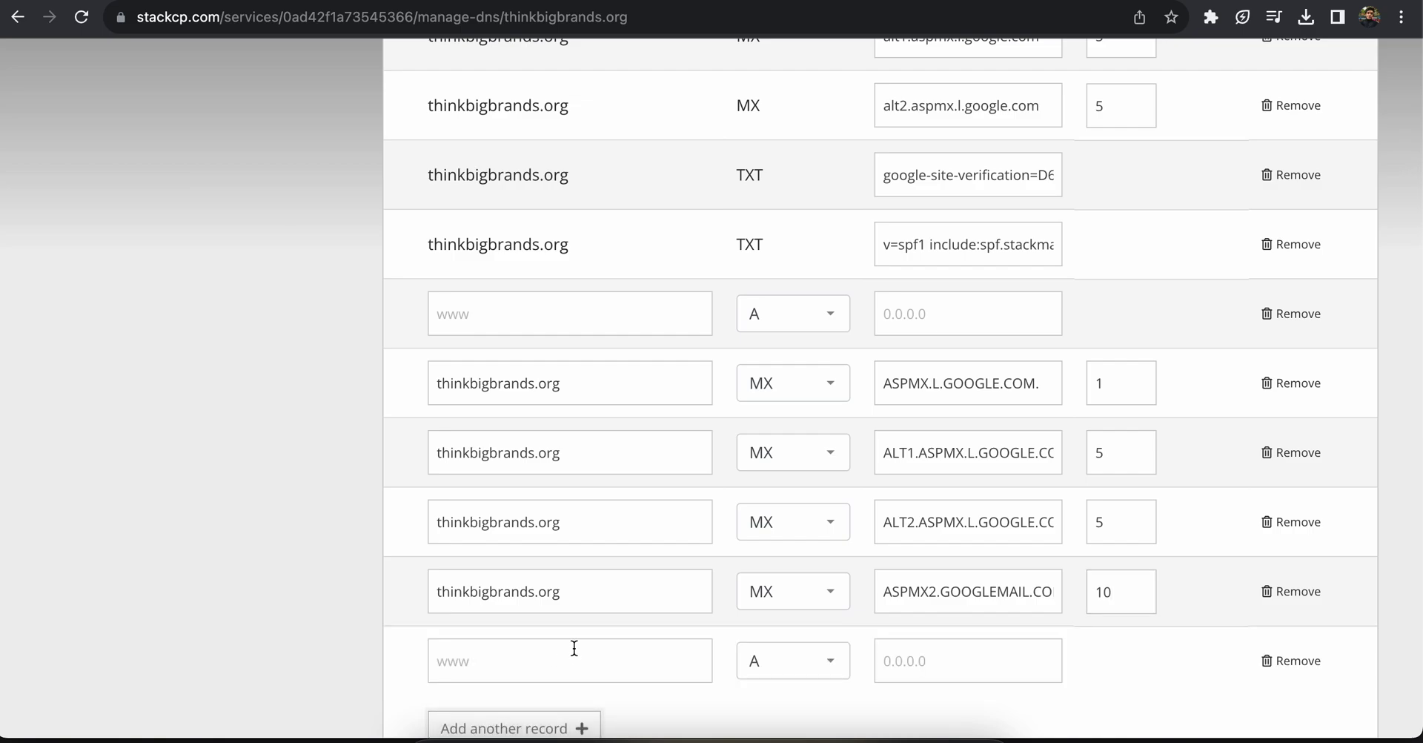
triple_click(620, 594)
key("ctrl+c")
left_click(653, 663)
key("ctrl+v")
left_click(772, 664)
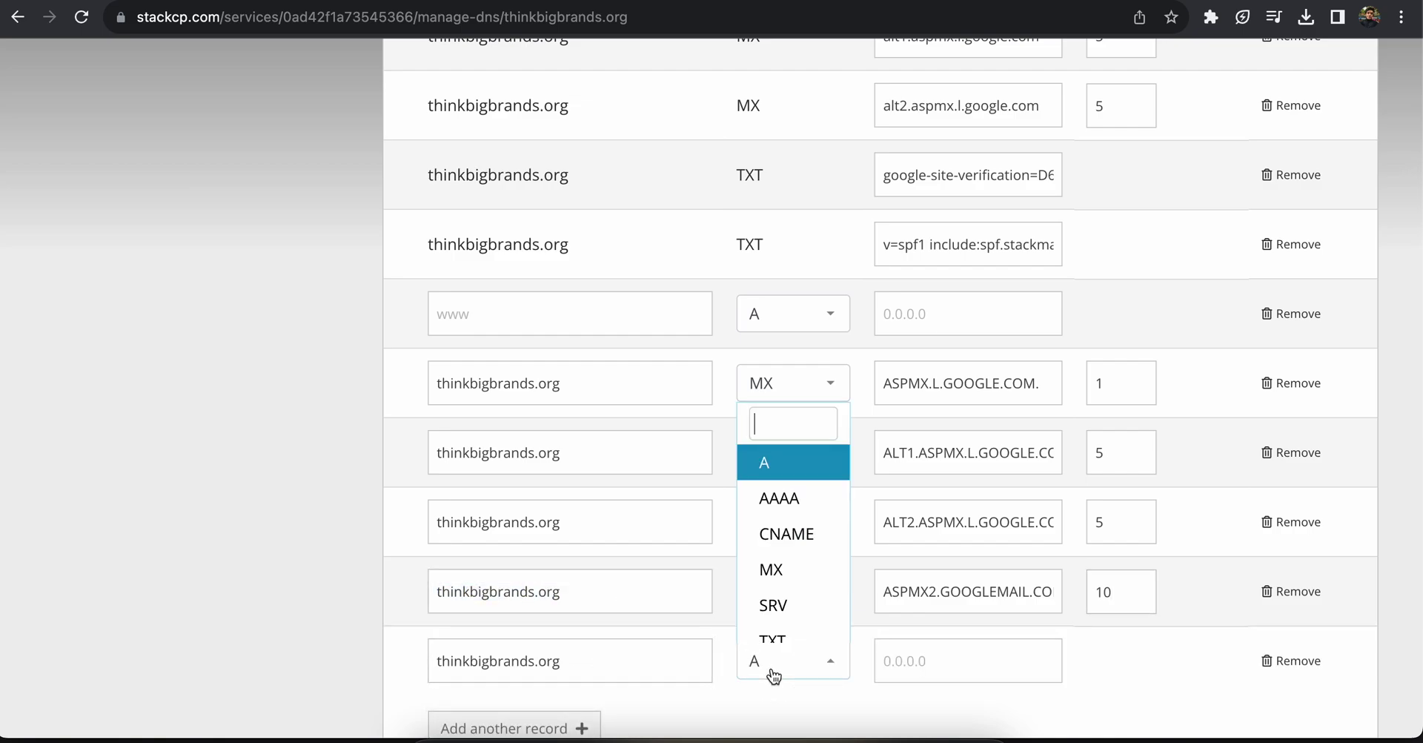
left_click(816, 578)
Copy ASPMX3.GOOGLEMAIL.COM. from the example table into the fifth new MX record's value and set its priority to 10.
left_click(981, 653)
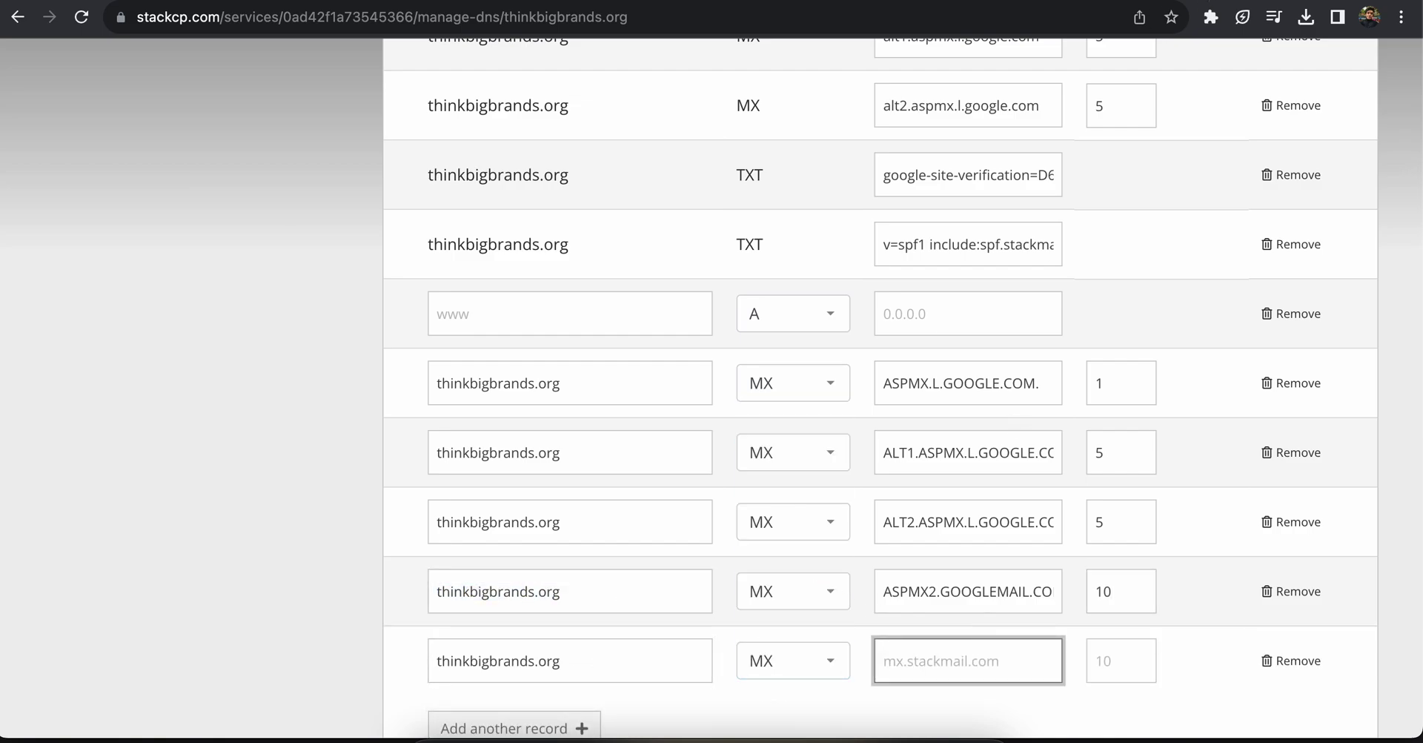
key("ctrl+Tab")
left_click(594, 456)
triple_click(594, 456)
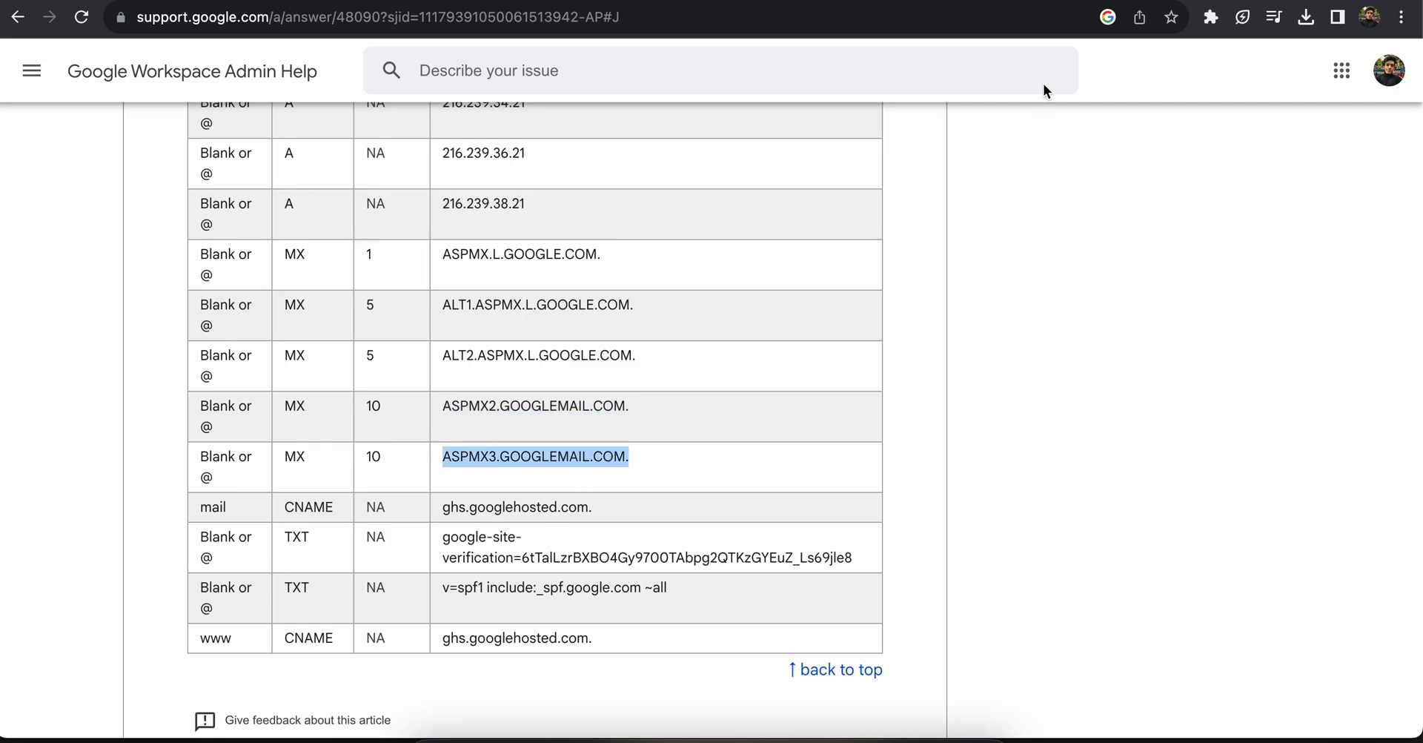
key("ctrl+Tab")
key("ctrl+v")
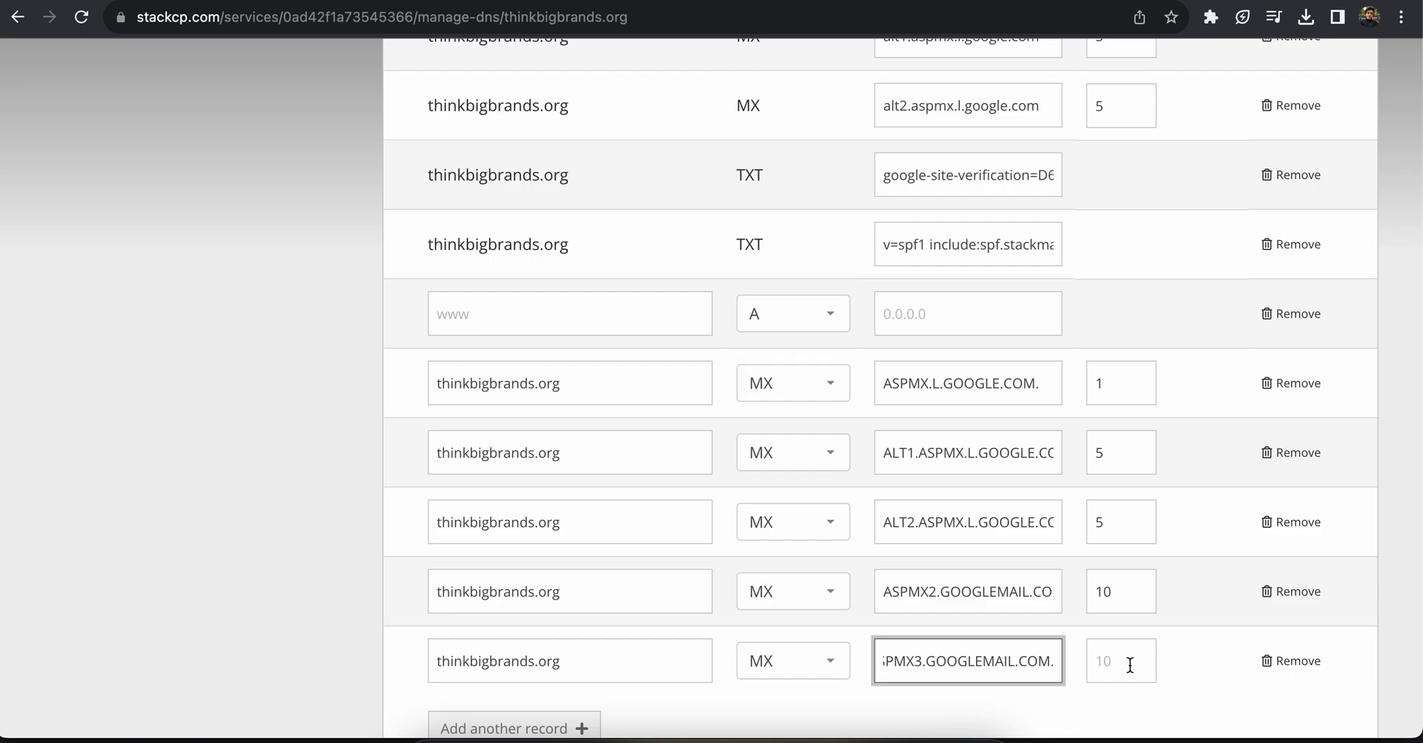
left_click(1141, 662)
key("ctrl+Tab")
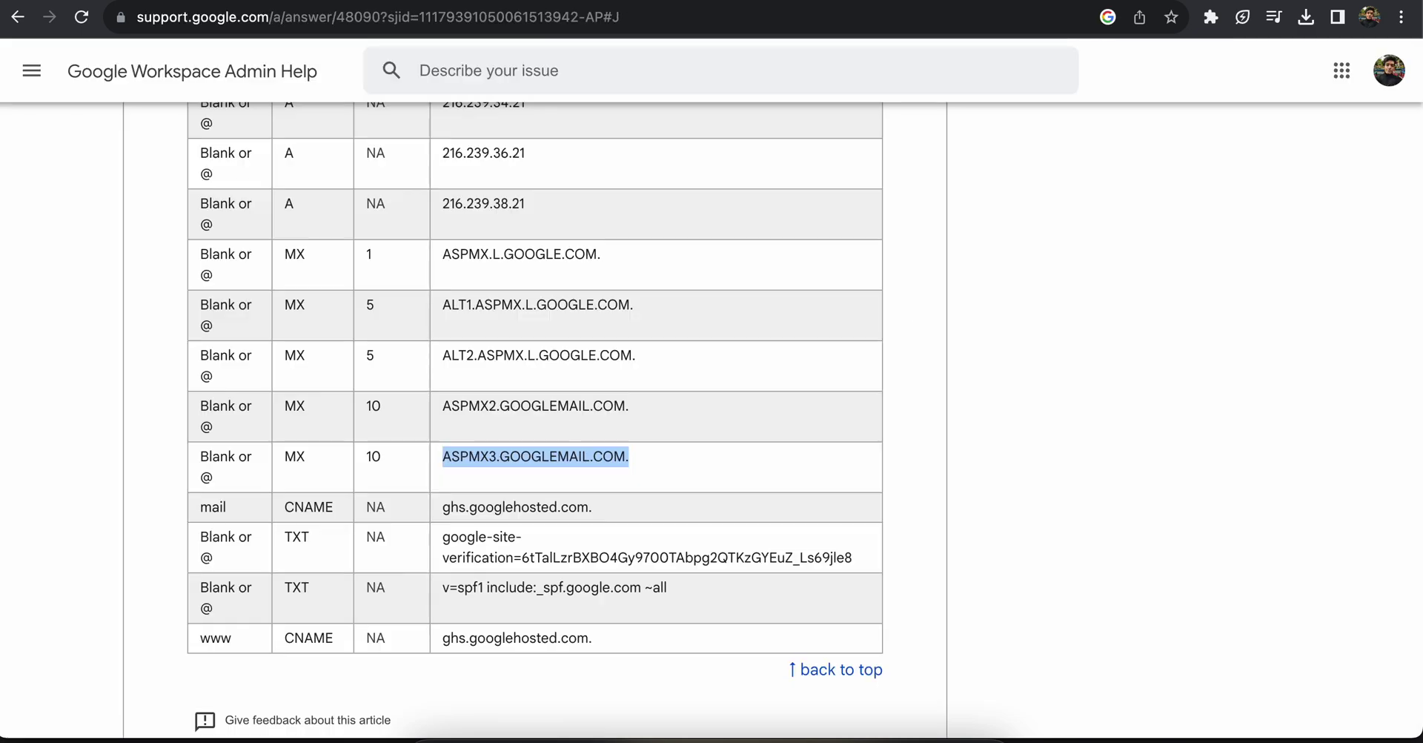
left_click(370, 461)
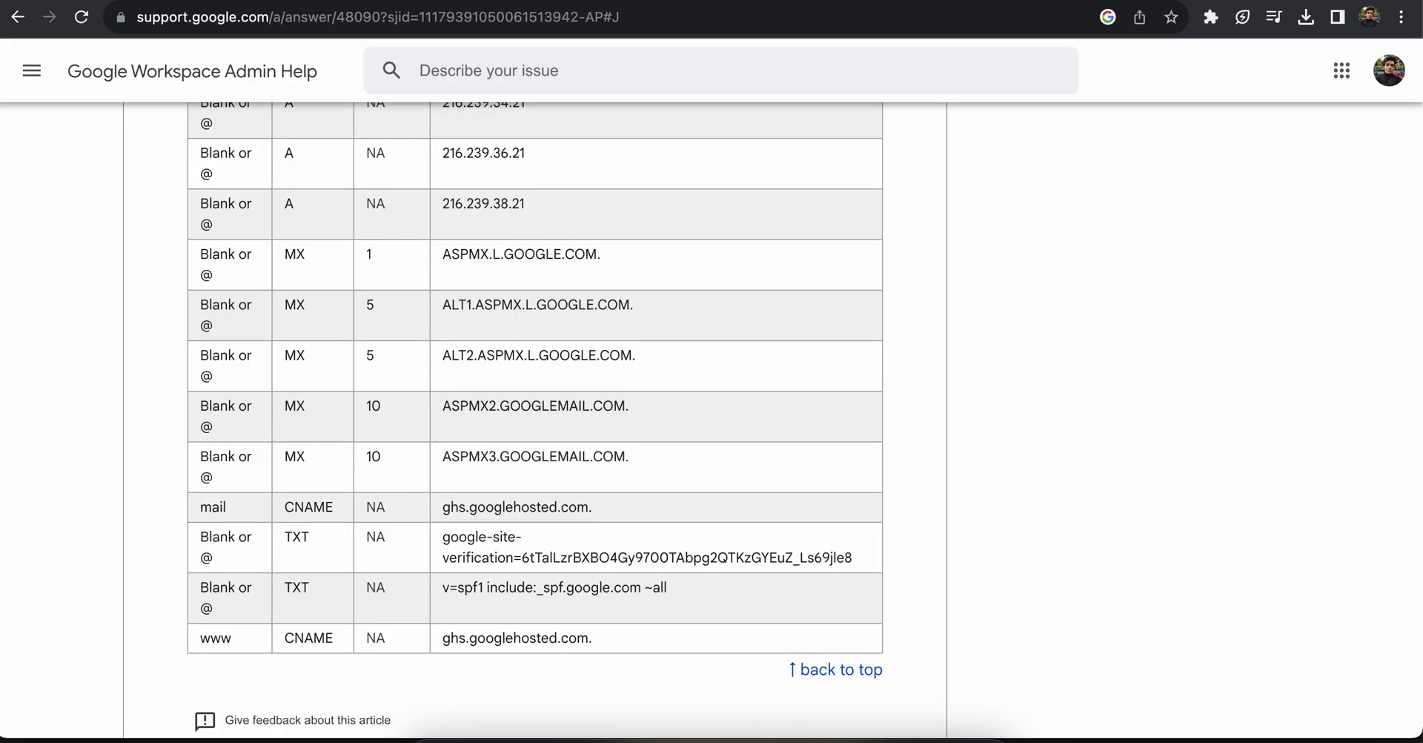
key("ctrl+Tab")
type("10")
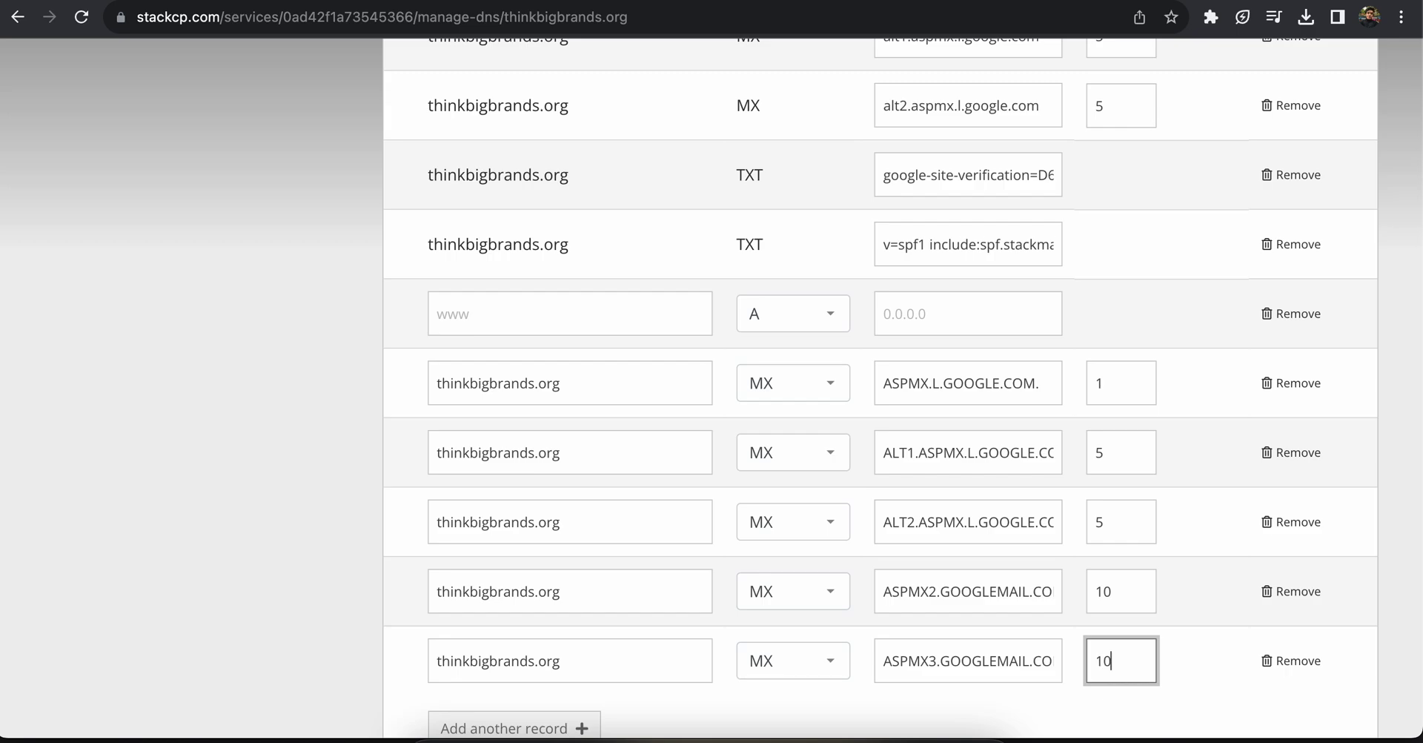
left_click(344, 478)
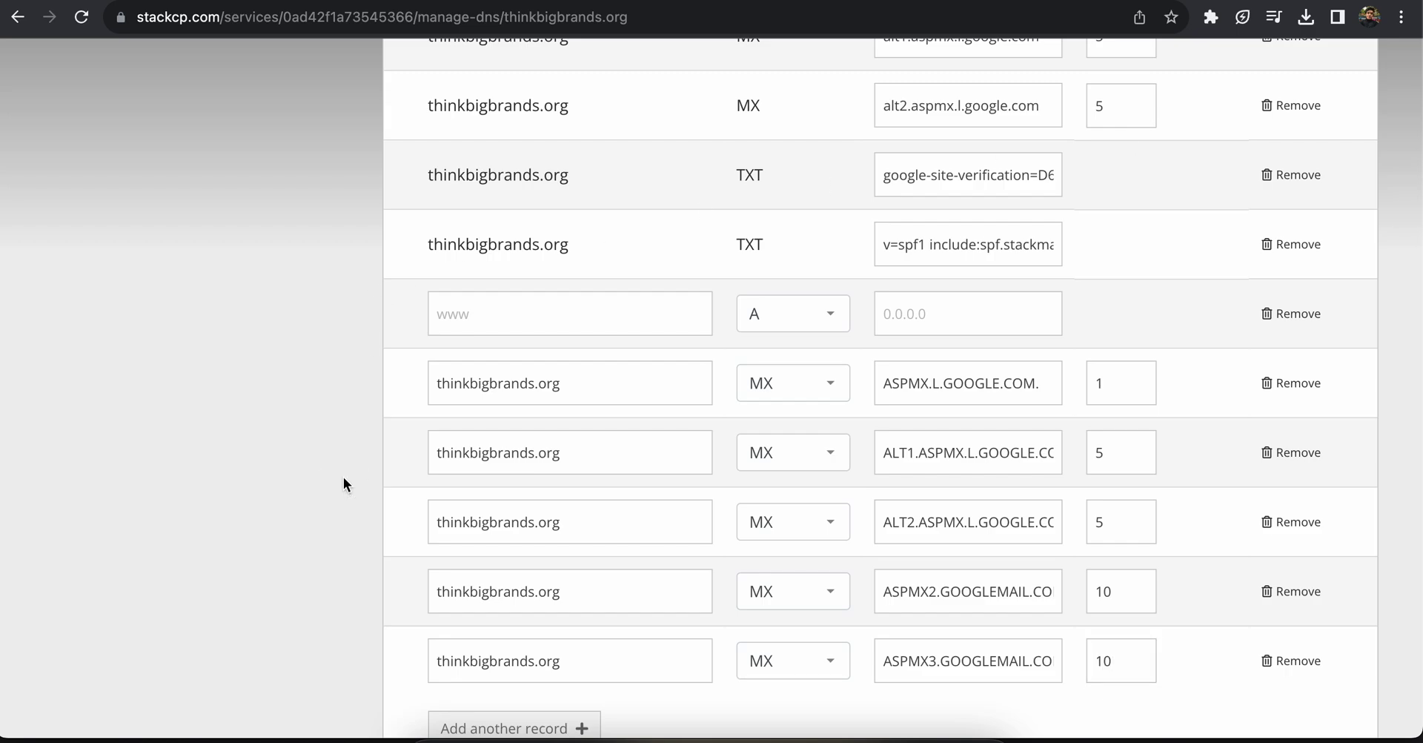
Compare the five newly entered MX records with the host, type, priority and value columns of Google's example table.
scroll(344, 478, "down", 2)
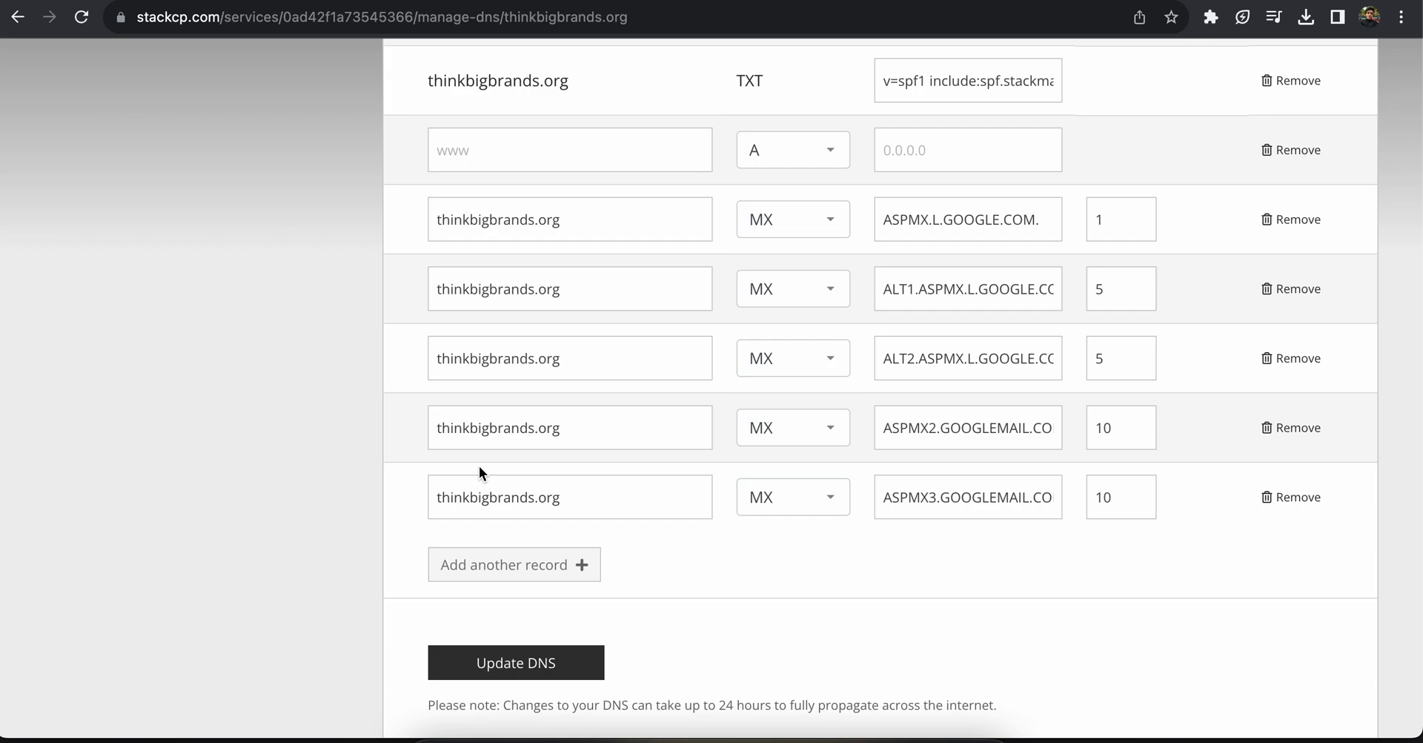
key("ctrl+Tab")
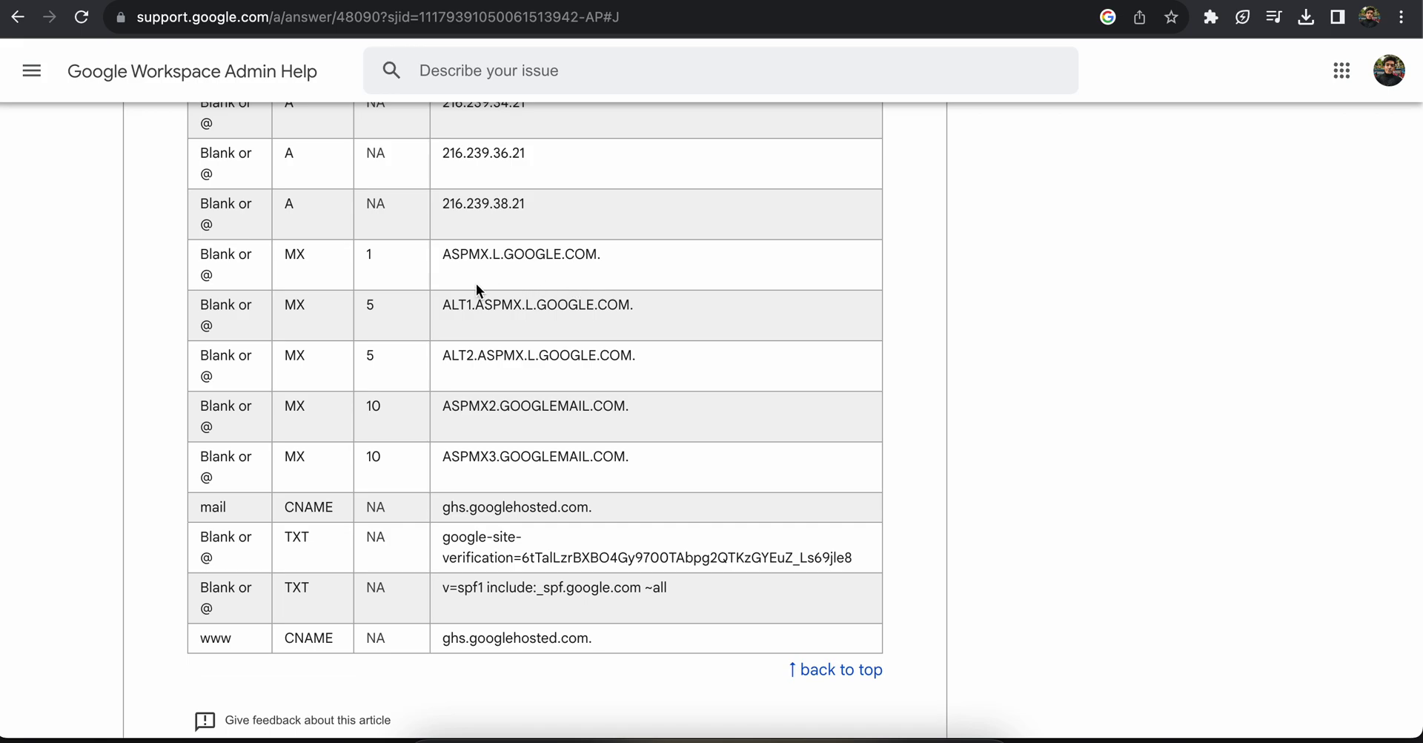
left_click_drag(460, 256, 688, 281)
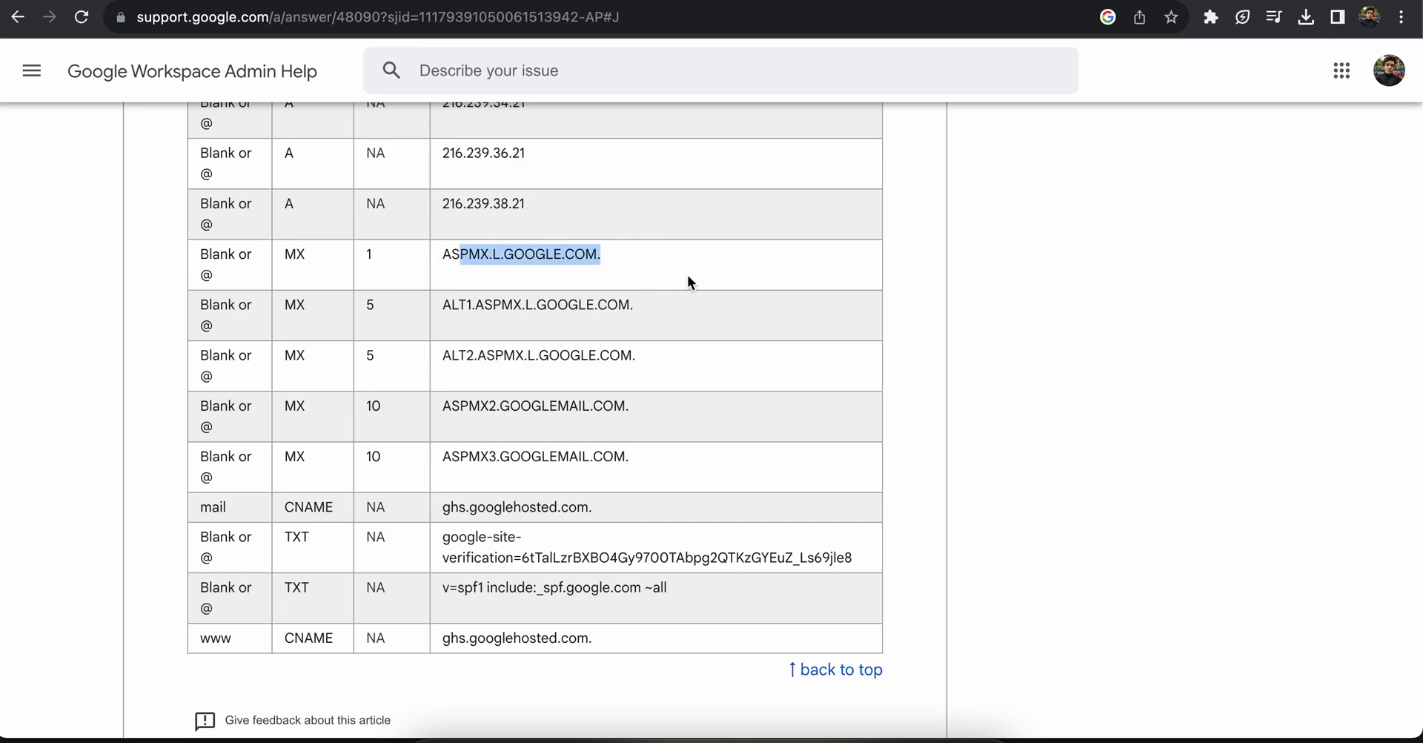
left_click_drag(400, 254, 326, 252)
left_click(297, 252)
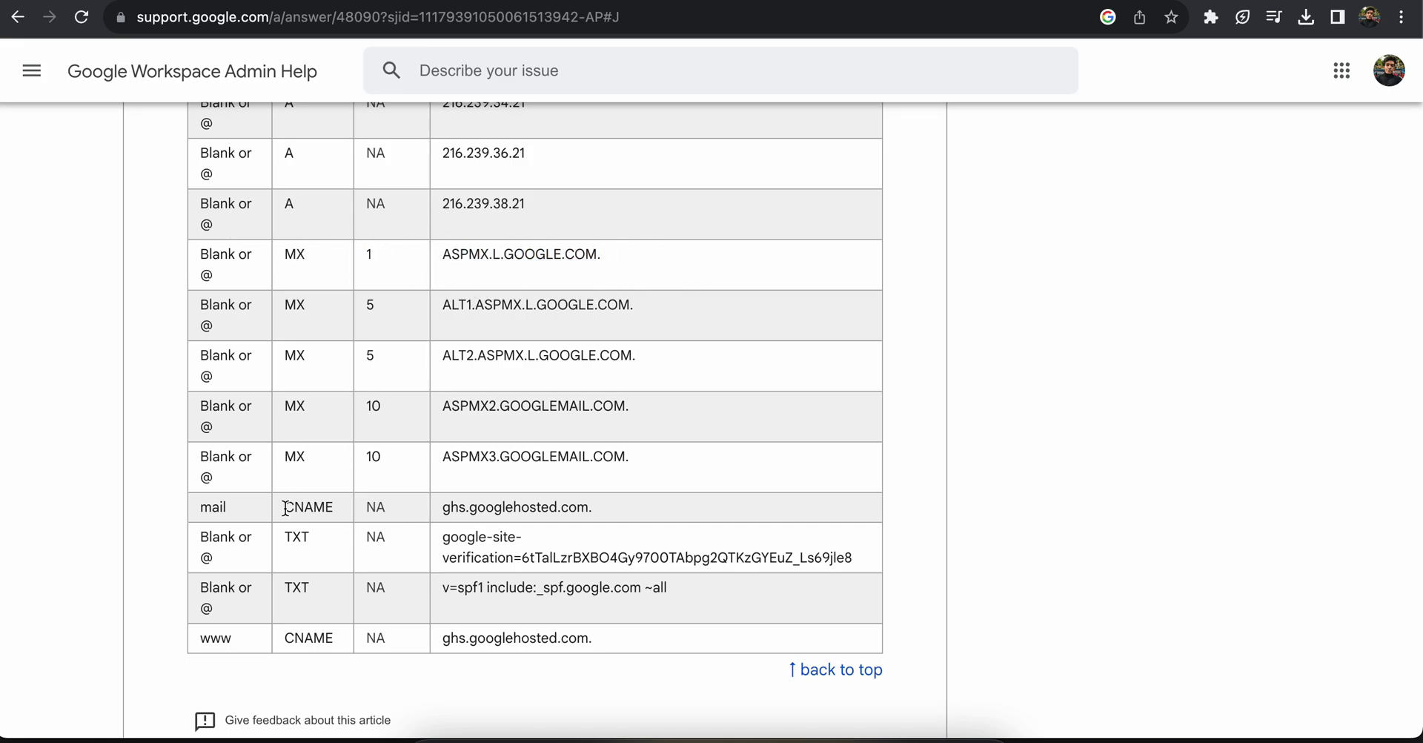